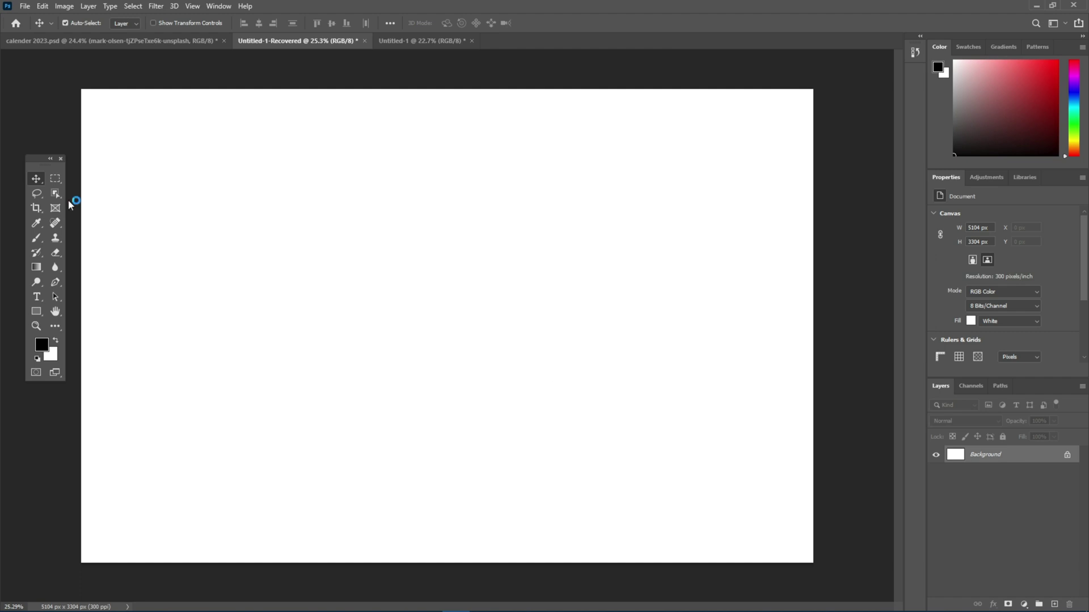
# Step: Check the document's width and height in the Canvas Size settings
pyautogui.click(63, 6)
pyautogui.click(72, 105)
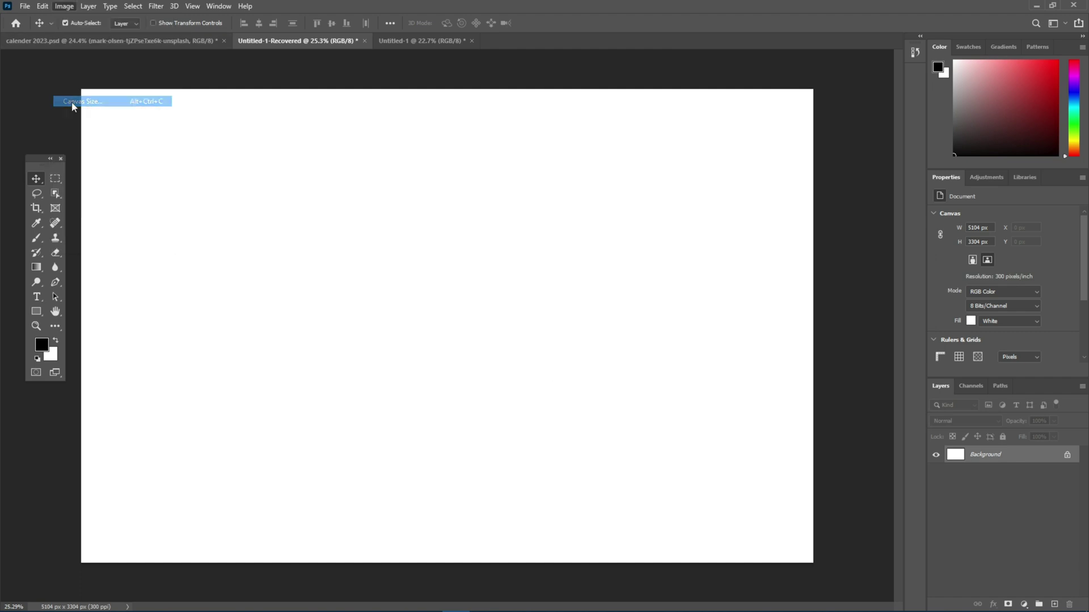
pyautogui.moveTo(533, 194); pyautogui.dragTo(454, 213)
pyautogui.click(636, 145)
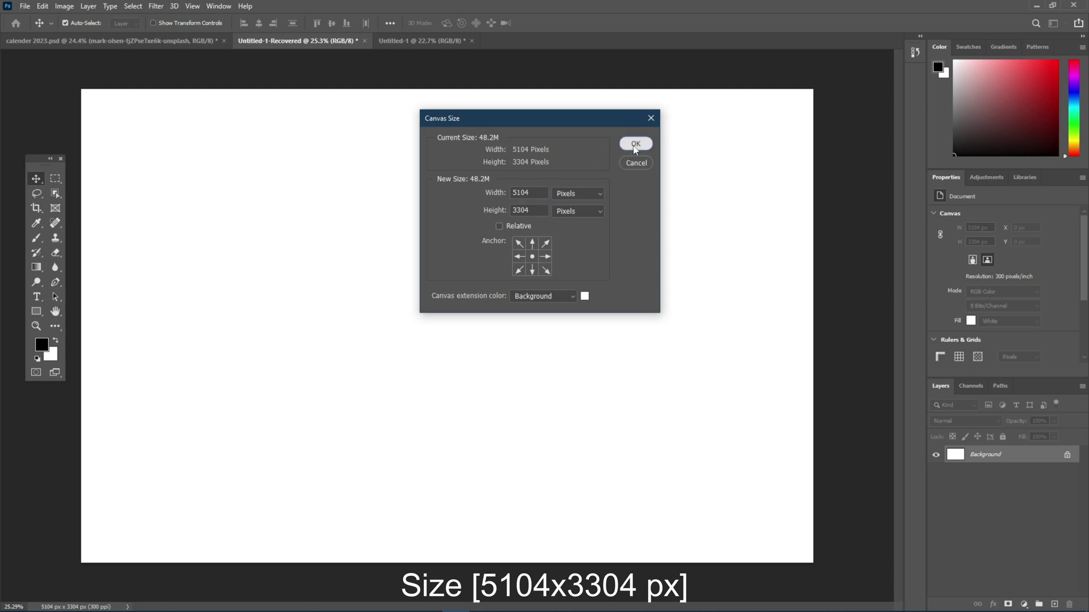
# Step: Draw a rectangle about 5140 × 3340 px covering the whole canvas and remove its stroke
pyautogui.click(36, 311)
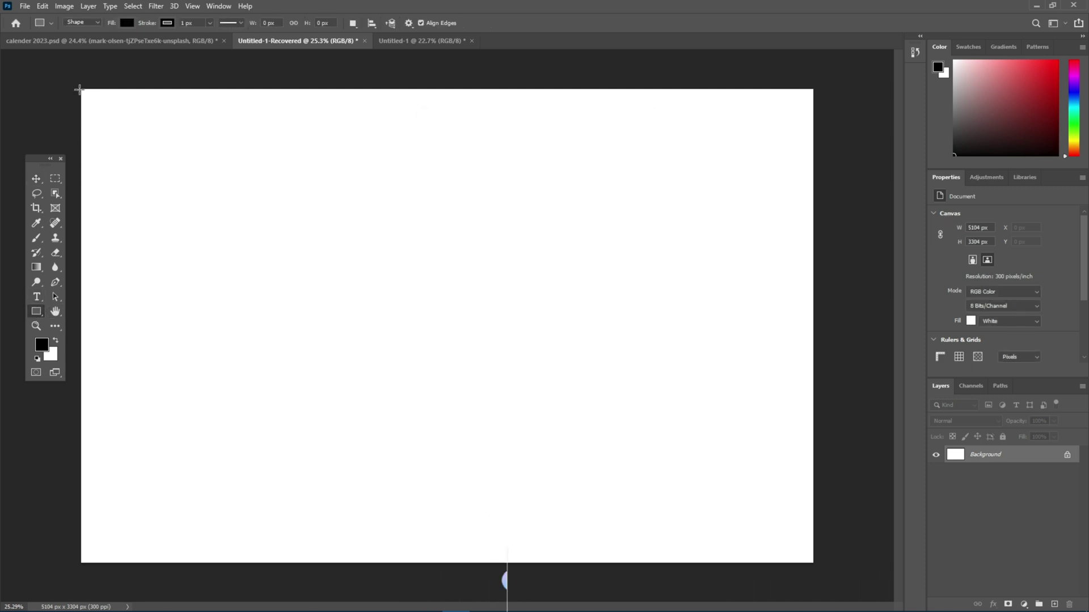
pyautogui.moveTo(78, 87); pyautogui.dragTo(816, 567)
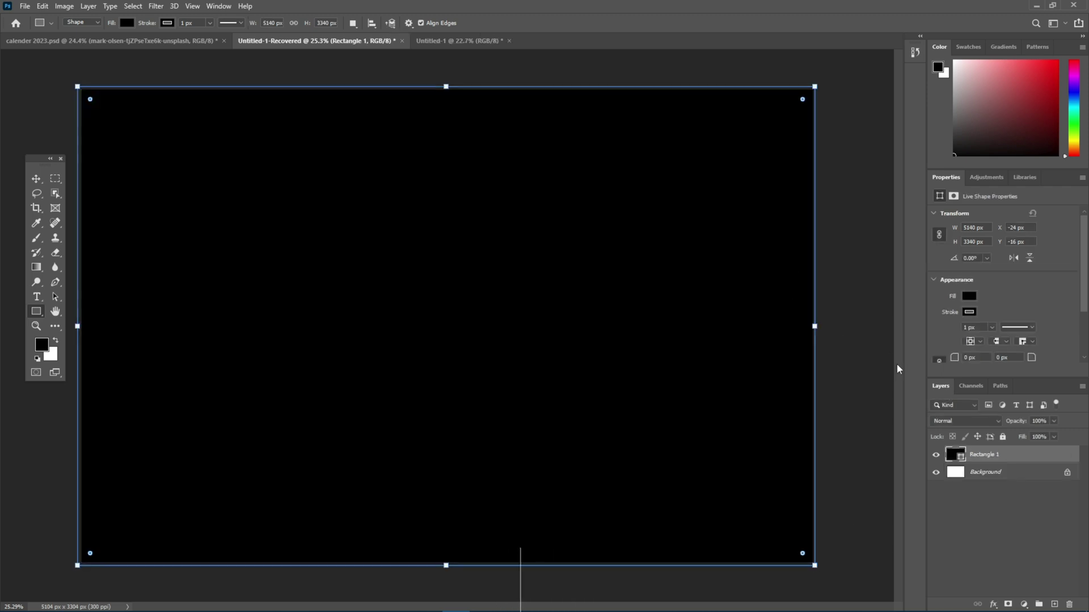
pyautogui.click(969, 312)
pyautogui.click(937, 334)
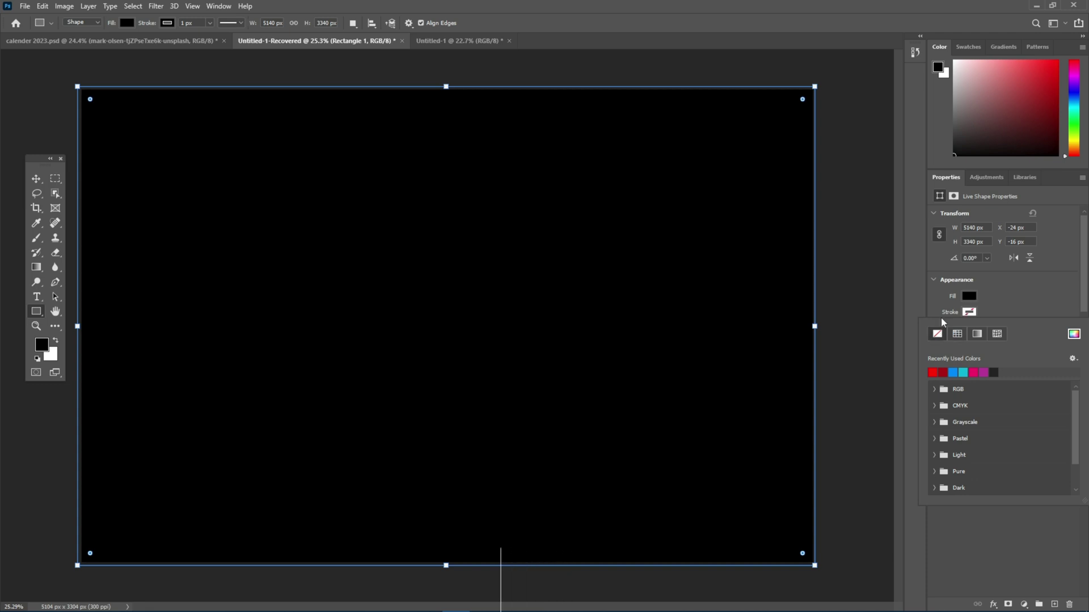
# Step: Fill the rectangle with a linear gradient running from black 000000 to dark gray 363636
pyautogui.click(969, 297)
pyautogui.click(978, 318)
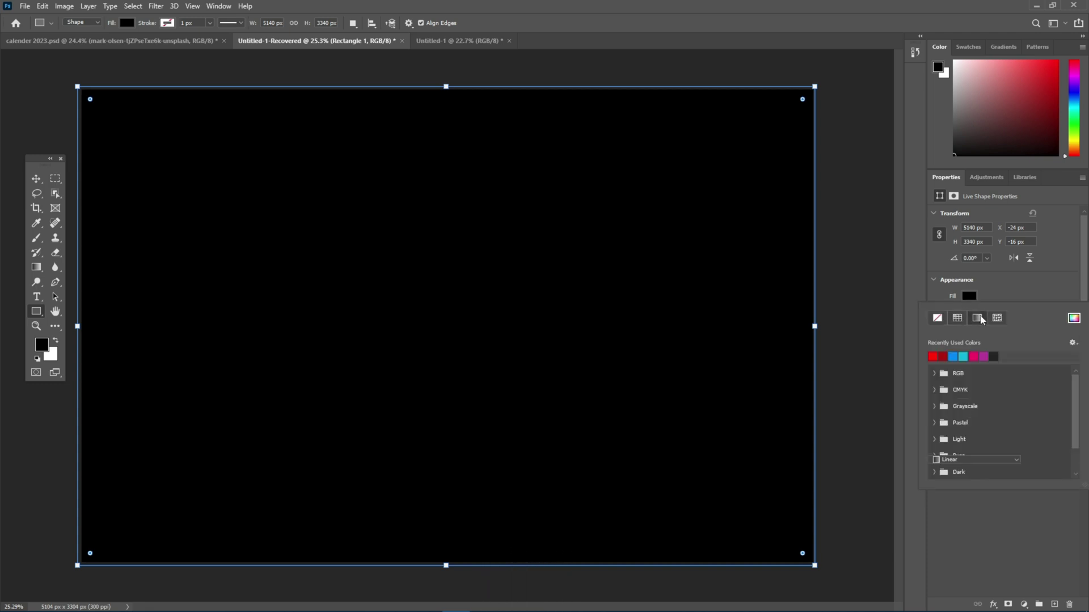
pyautogui.doubleClick(930, 448)
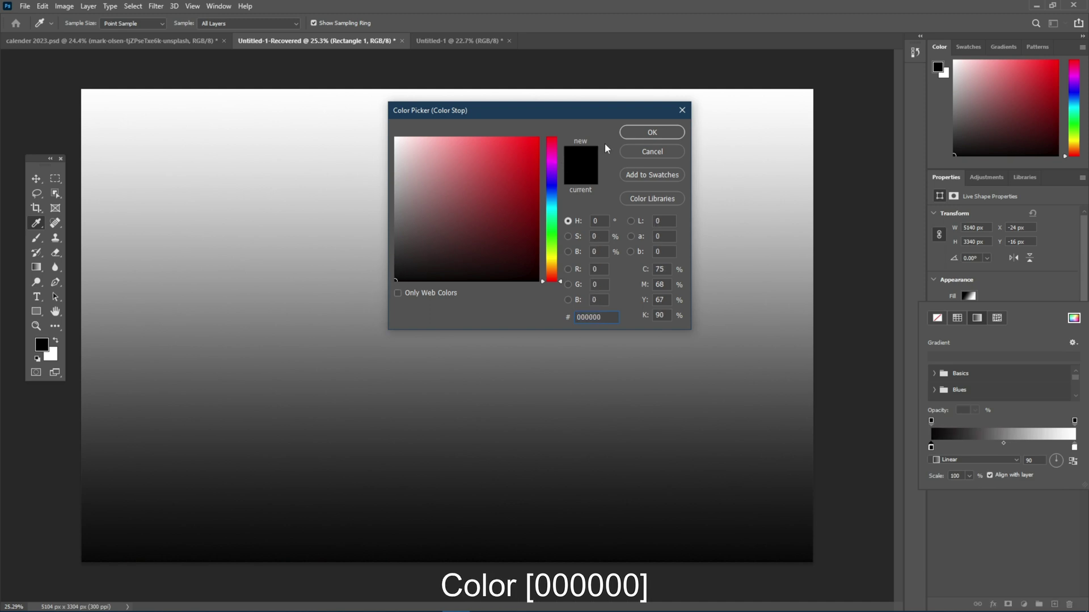
pyautogui.click(638, 135)
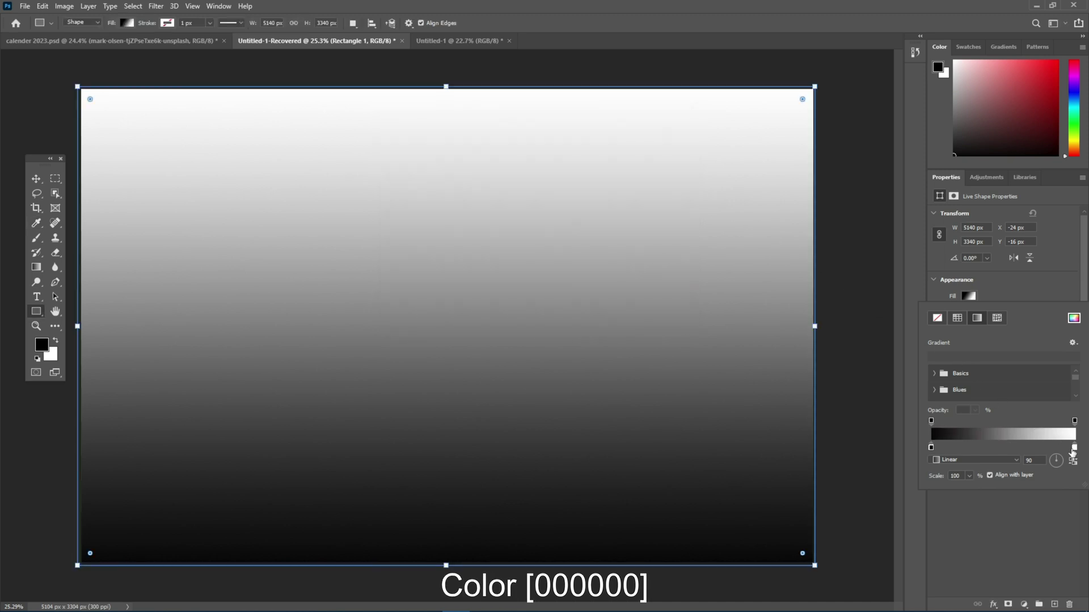
pyautogui.doubleClick(1073, 451)
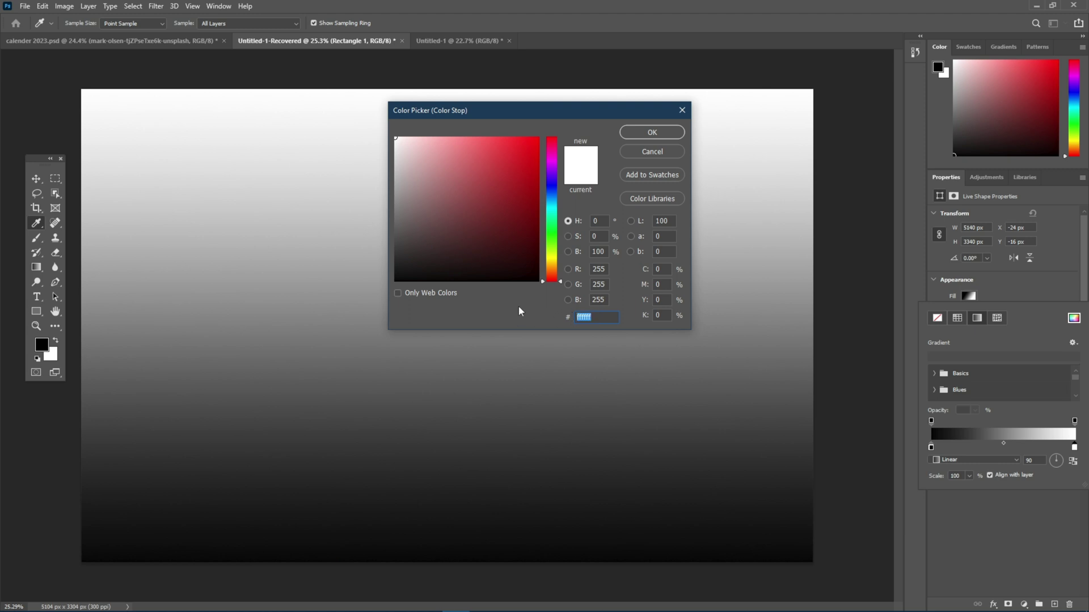
pyautogui.write('363636')
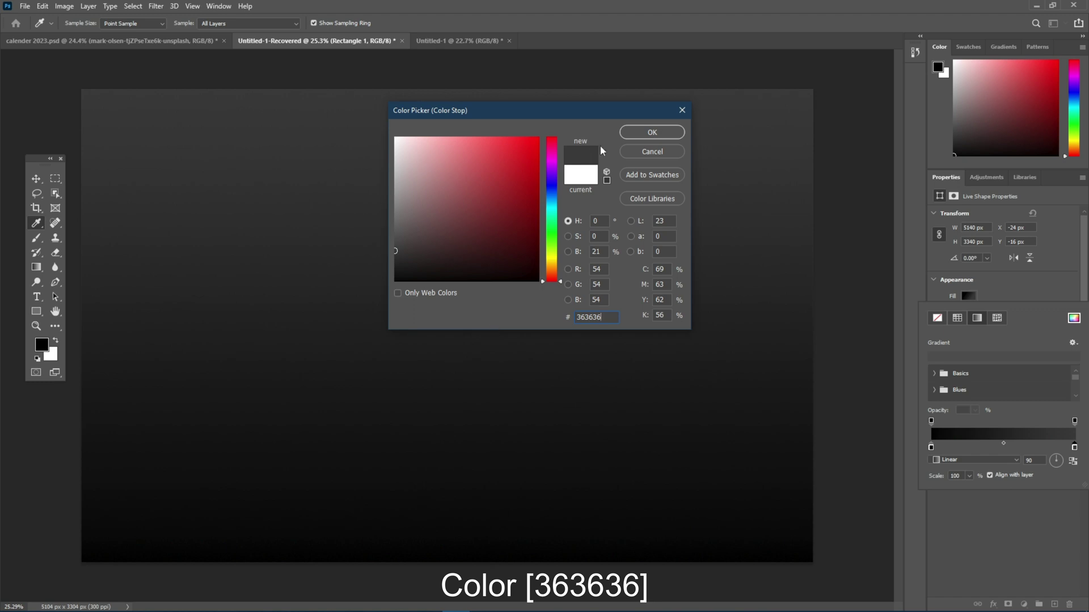
pyautogui.click(652, 134)
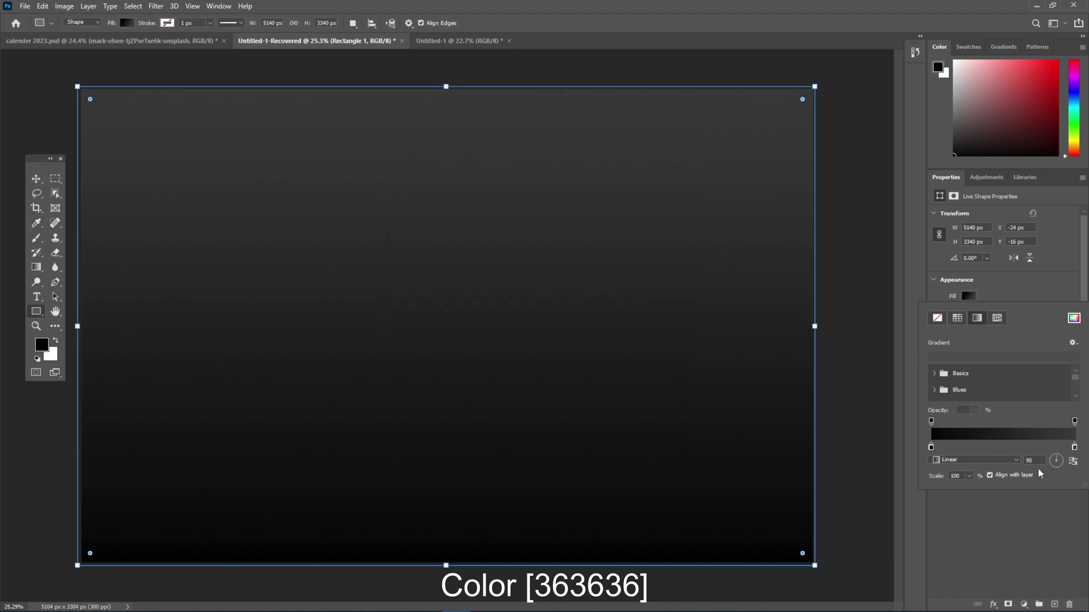
# Step: Set the rectangle's gradient angle to 22 degrees and lock the rectangle layer completely
pyautogui.click(1038, 460)
pyautogui.write('2')
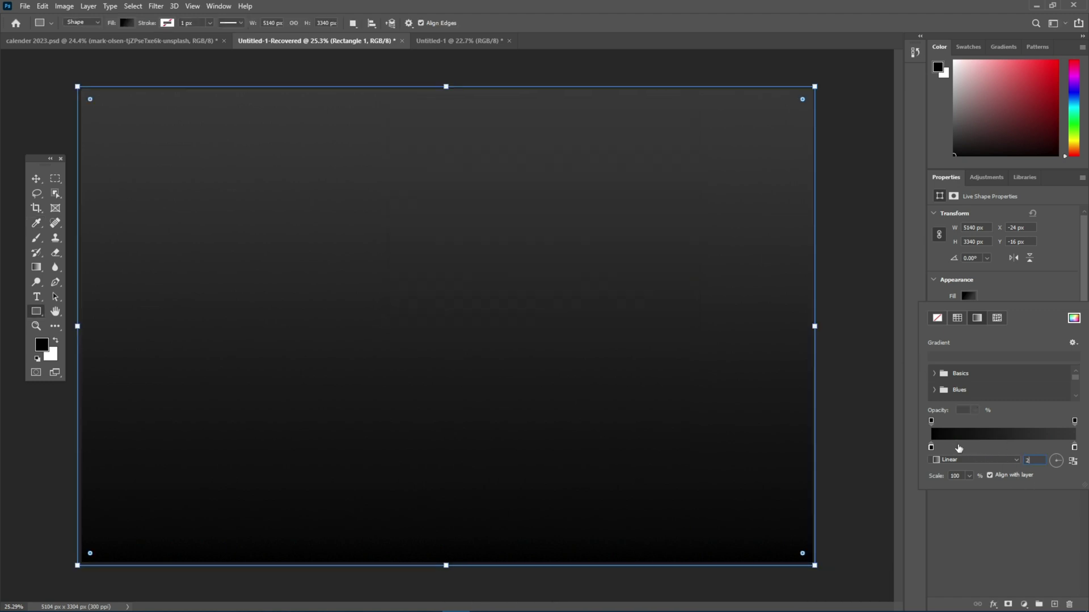
pyautogui.write('2')
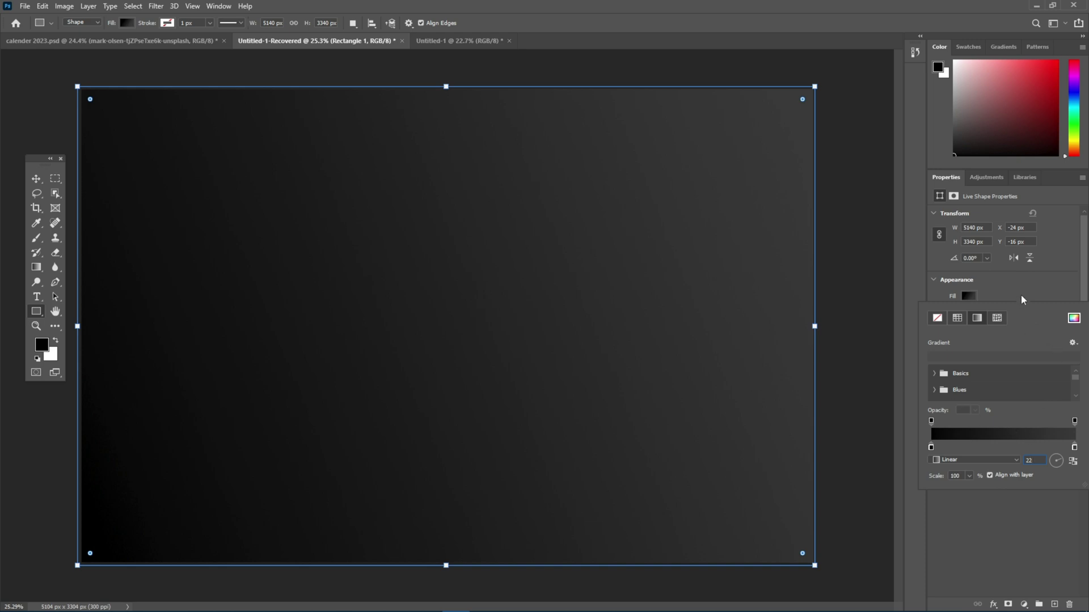
pyautogui.click(1023, 300)
pyautogui.click(35, 181)
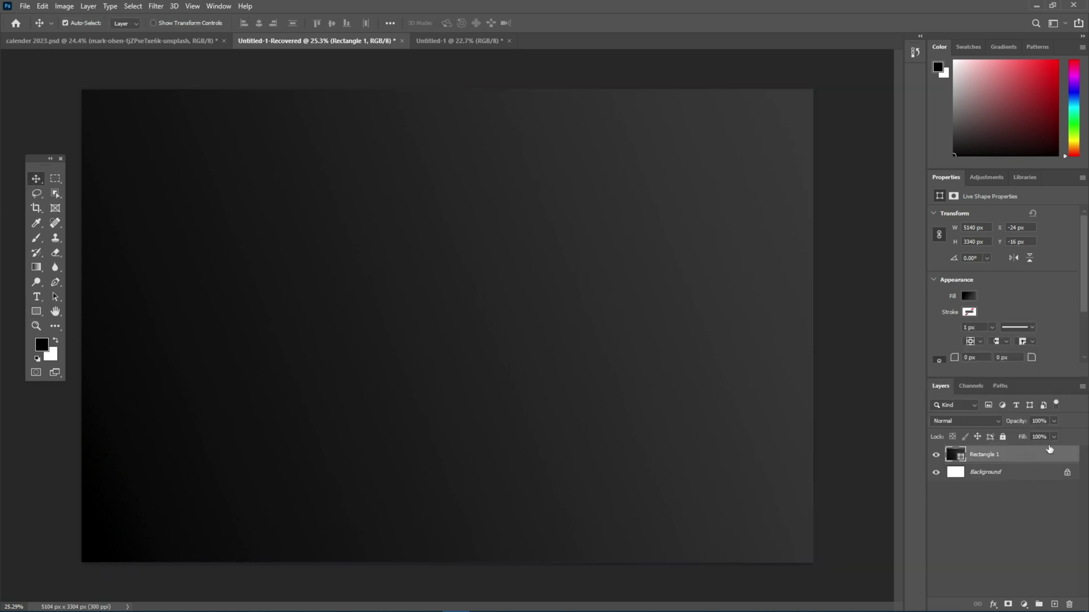
pyautogui.click(1003, 438)
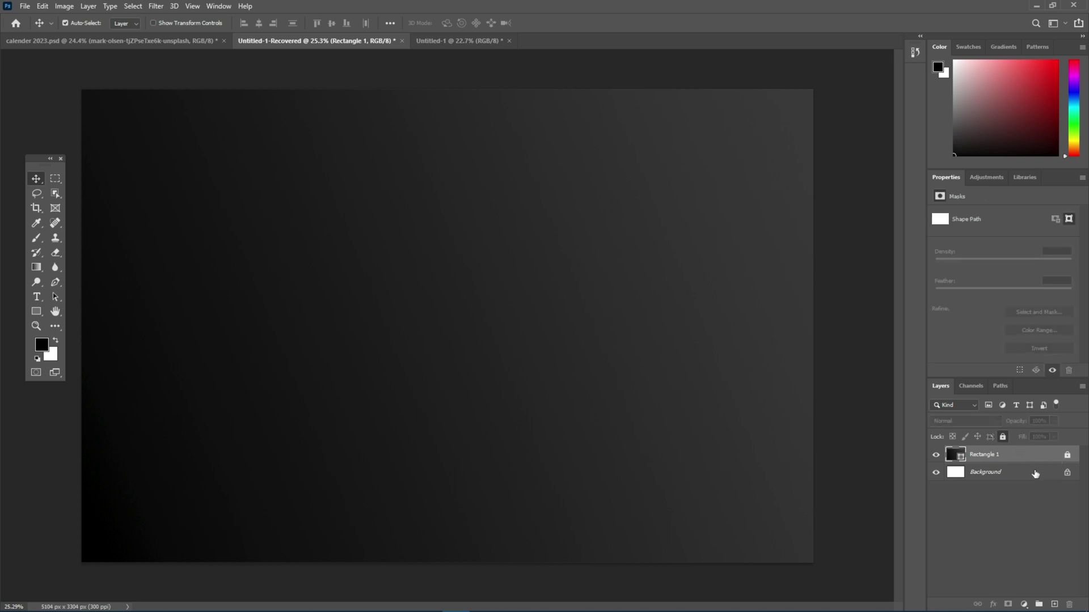
# Step: Add a new layer and outline a closed wedge path along the canvas's top edge, tapering toward the top-right corner, with the Pen tool
pyautogui.click(1053, 606)
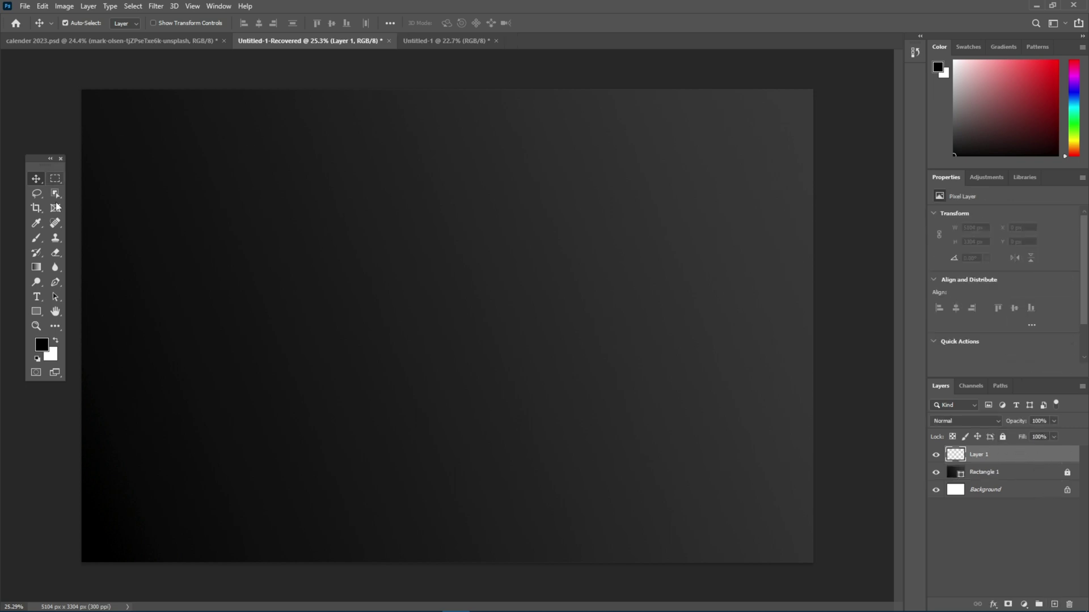
pyautogui.click(53, 286)
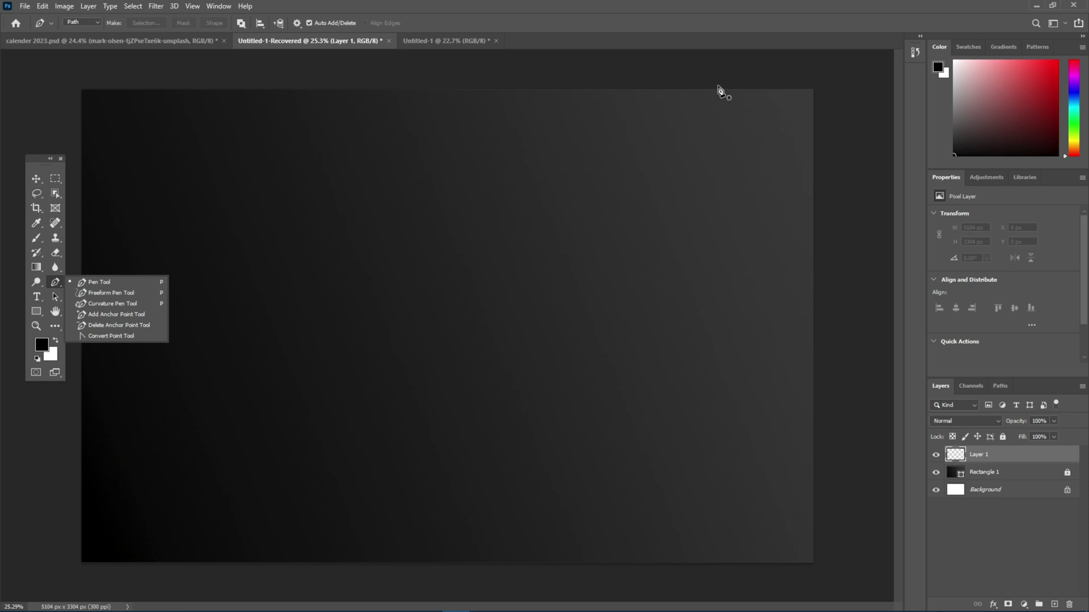
pyautogui.click(818, 95)
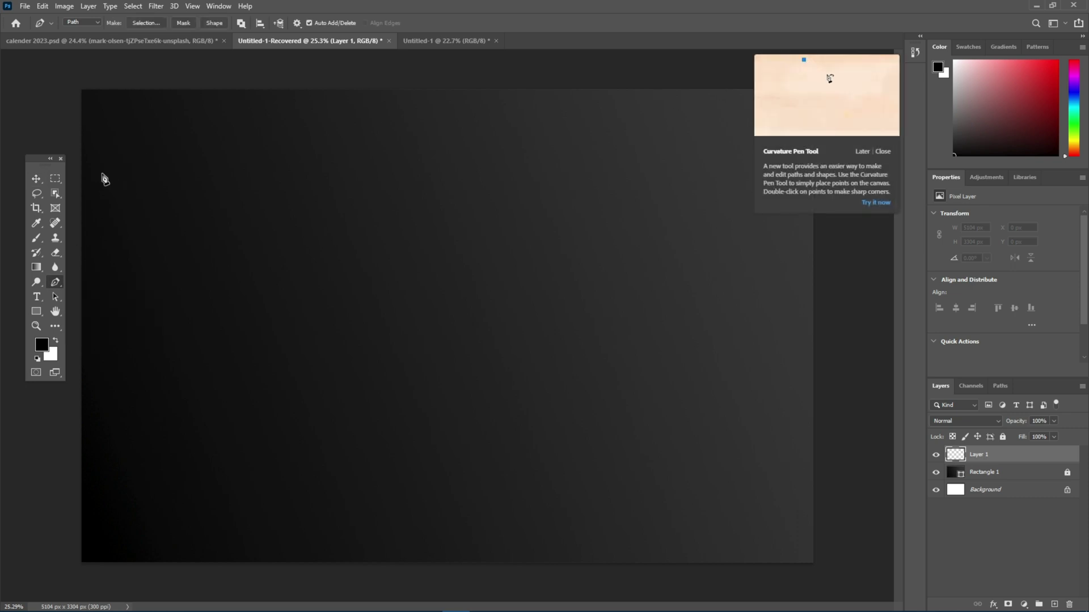
pyautogui.click(81, 172)
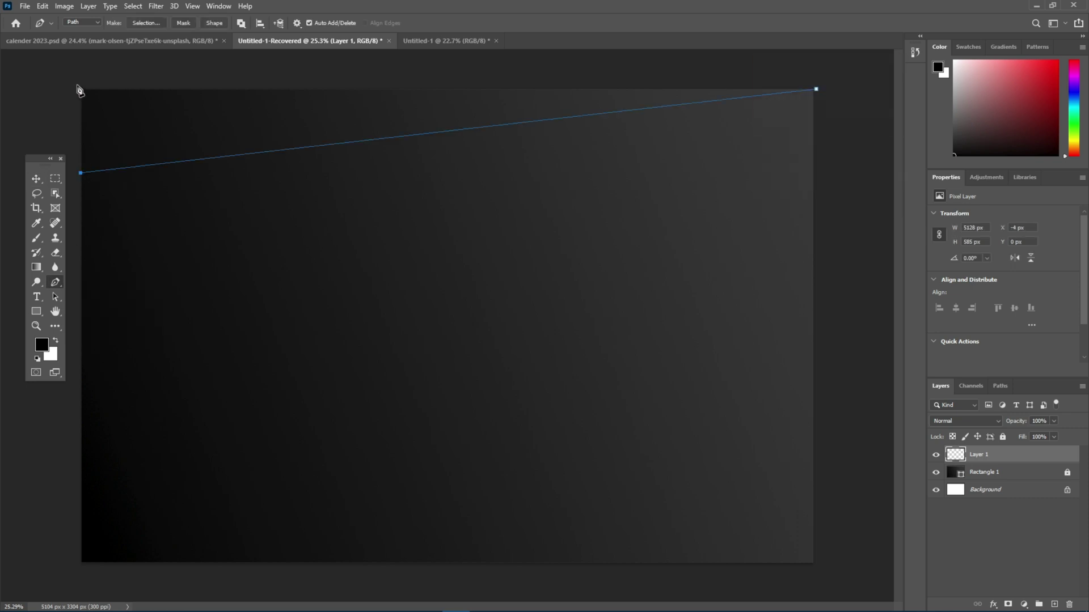
pyautogui.click(77, 81)
pyautogui.click(816, 73)
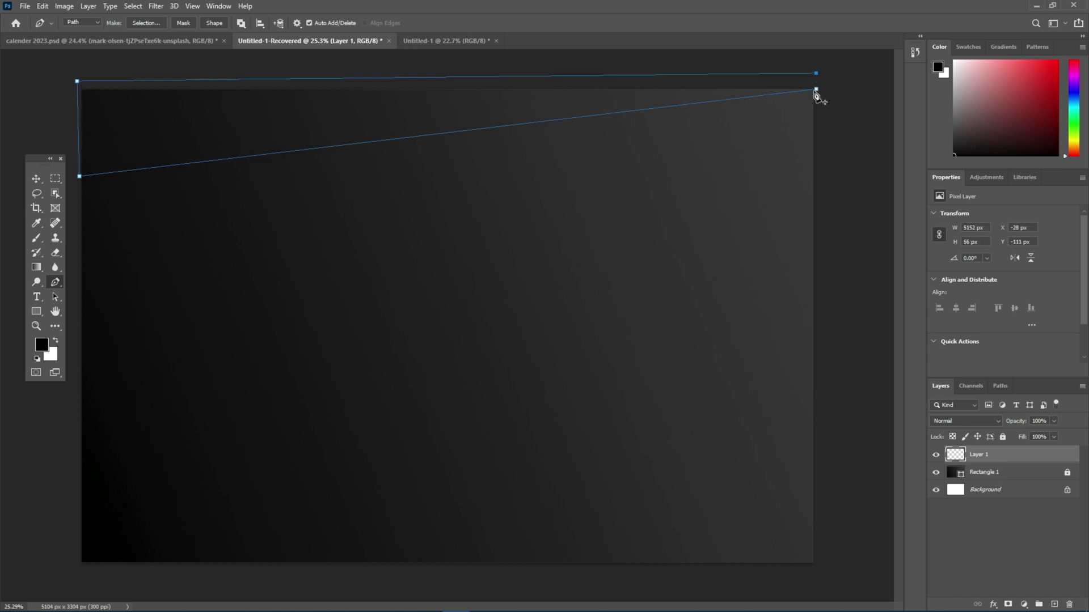
pyautogui.click(816, 90)
# Step: Convert the wedge path into a new anti-aliased selection with a feather radius of 0 pixels
pyautogui.rightClick(428, 109)
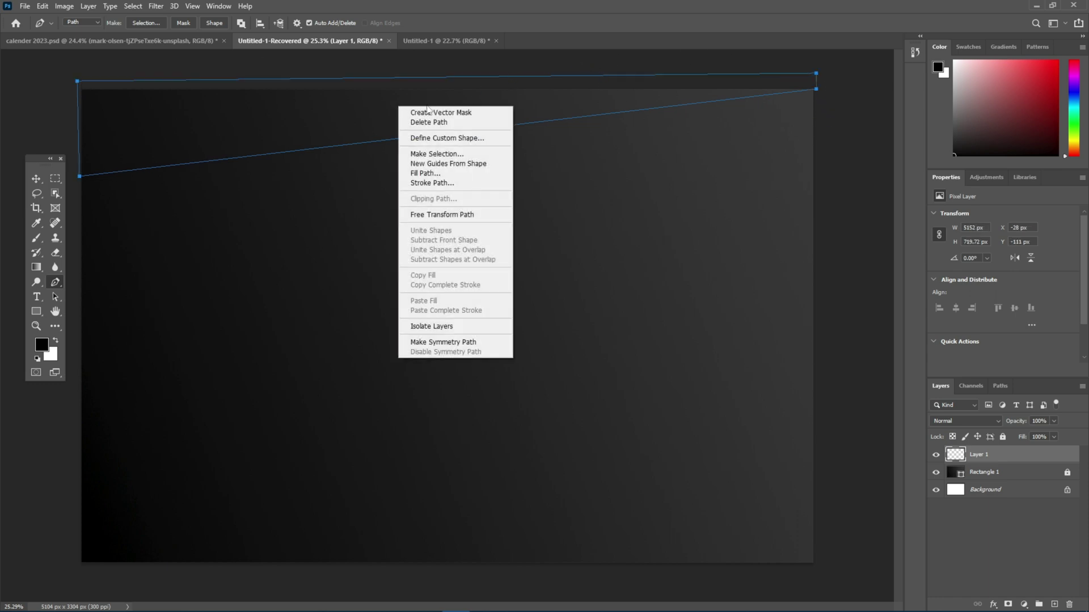
pyautogui.click(463, 154)
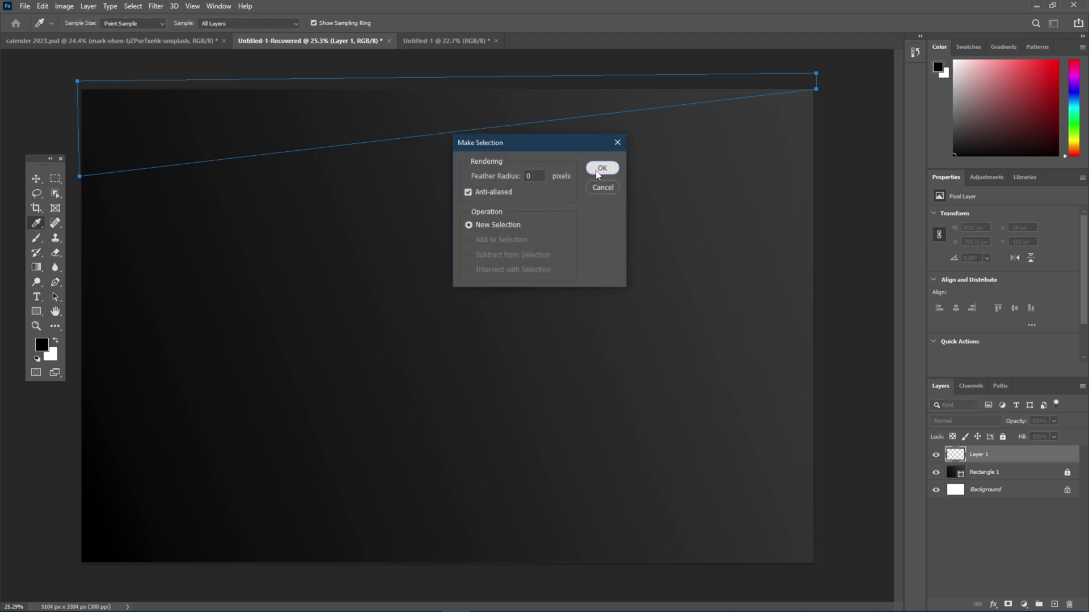
pyautogui.click(601, 169)
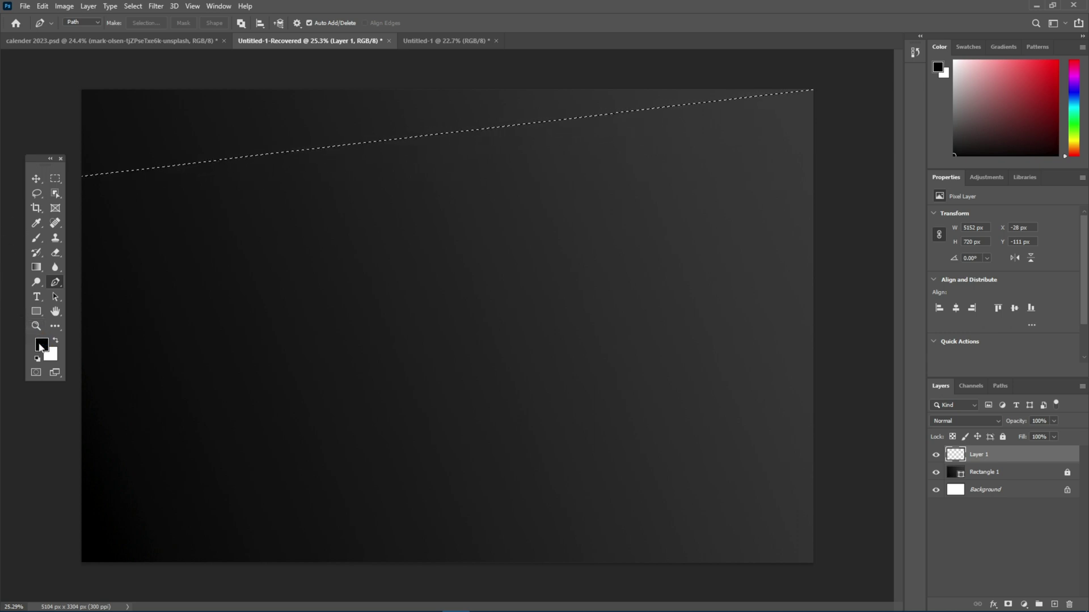
# Step: Fill the wedge selection with the green foreground color 48b804 and deselect it
pyautogui.click(41, 346)
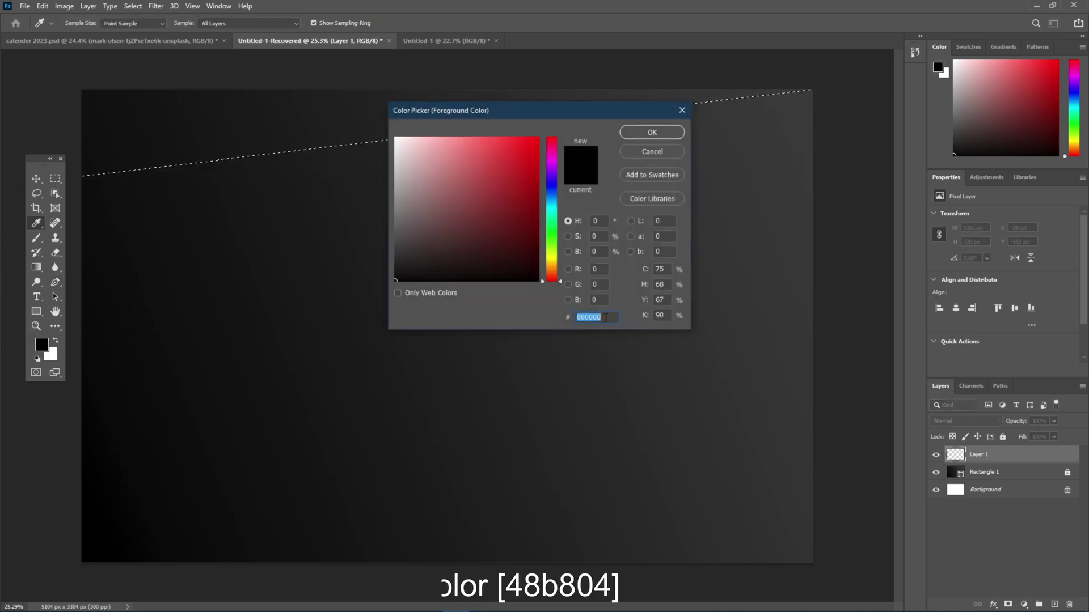
pyautogui.write('48b8')
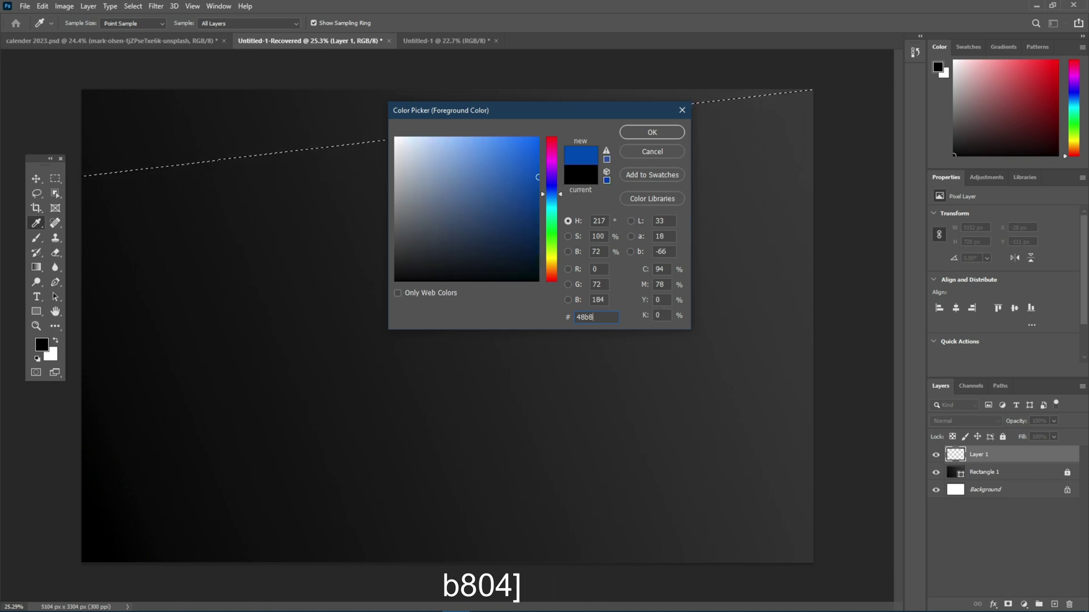
pyautogui.write('04')
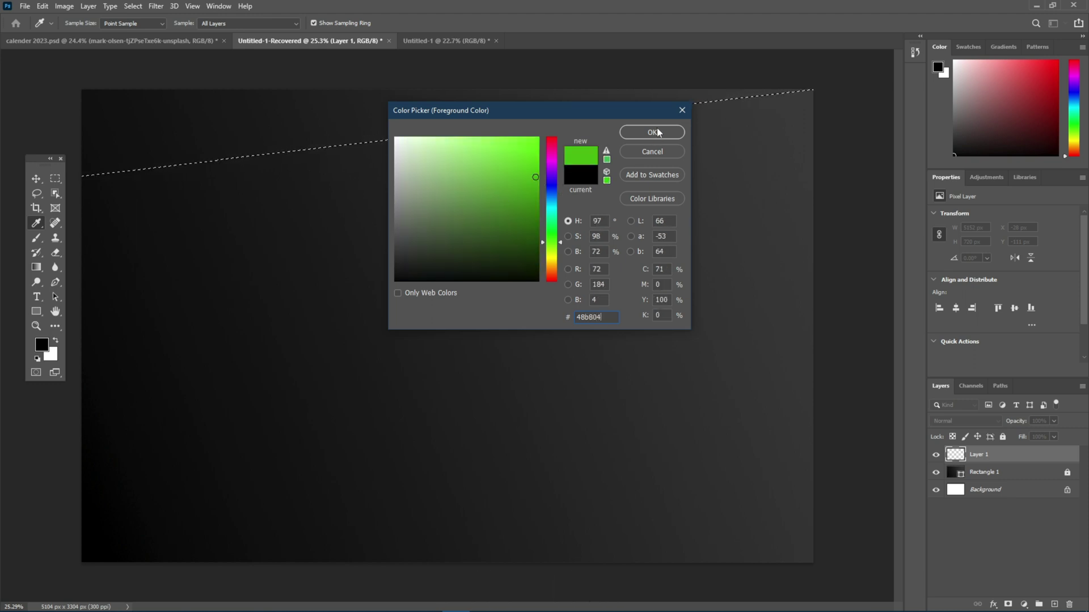
pyautogui.press('Return')
pyautogui.press('p')
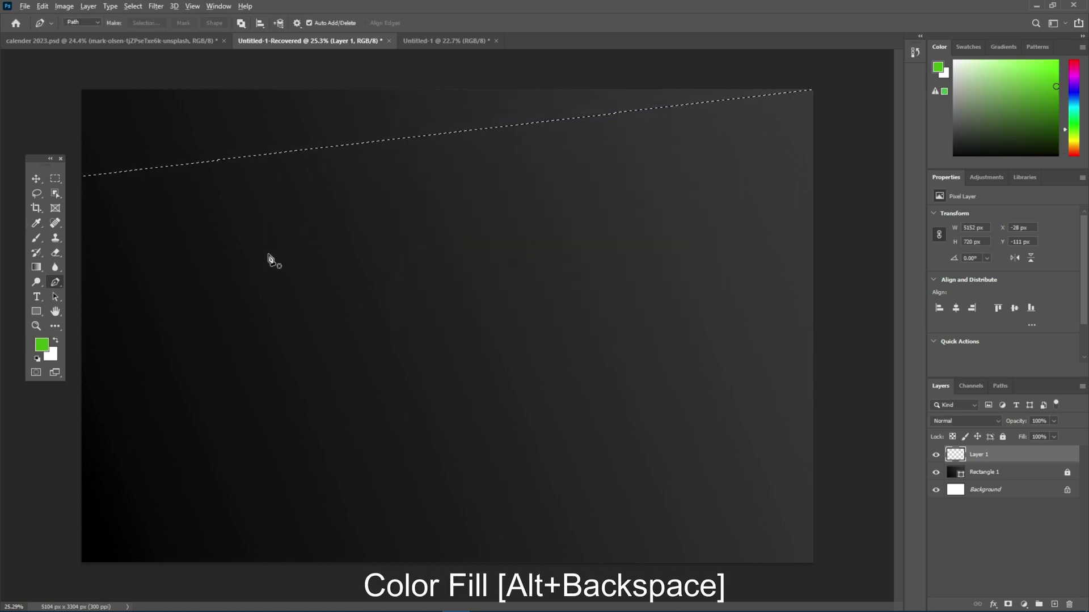
pyautogui.hotkey('alt', 'BackSpace')
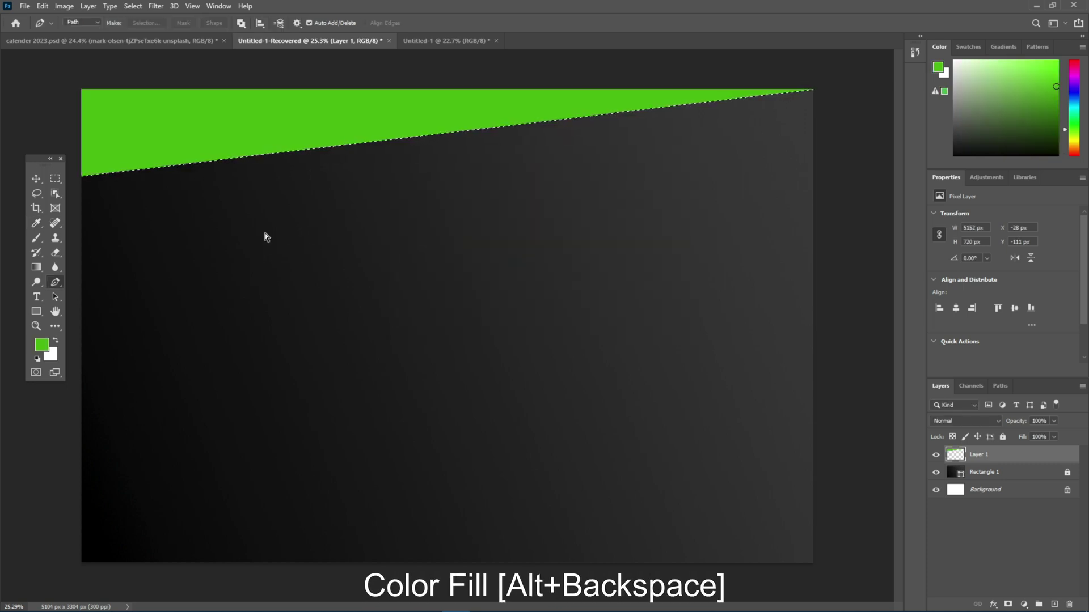
pyautogui.hotkey('ctrl', 'd')
pyautogui.press('v')
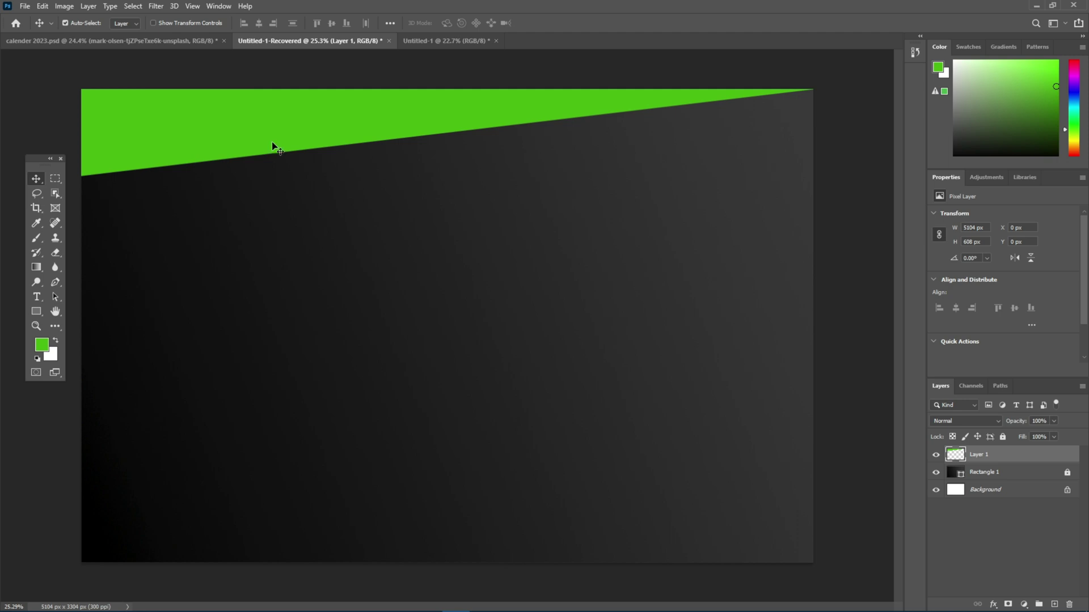
# Step: Duplicate the green wedge layer and flip the copy horizontally
pyautogui.hotkey('ctrl', 'j')
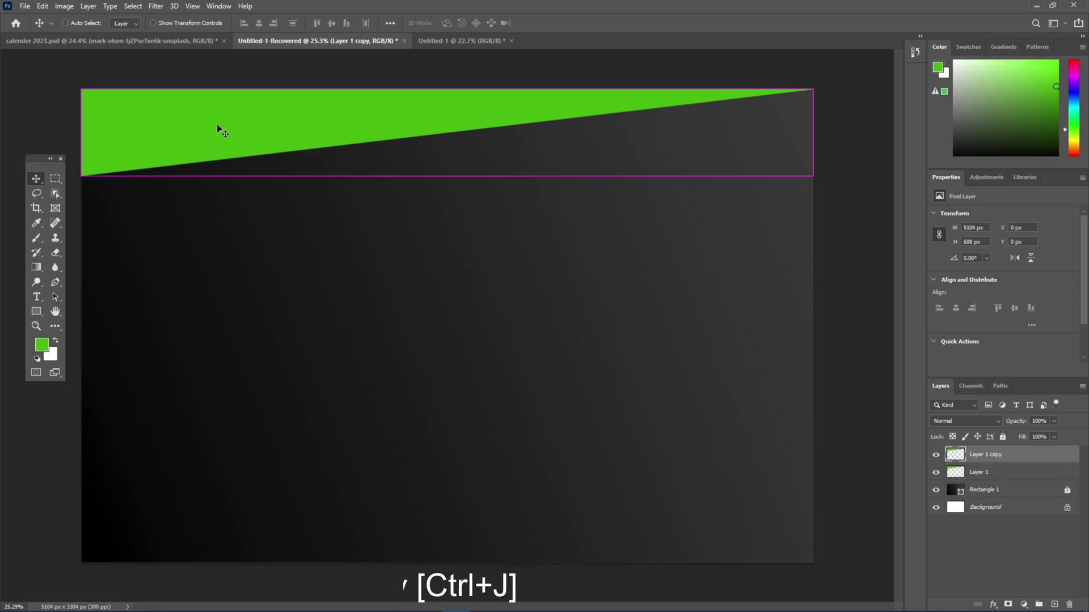
pyautogui.hotkey('ctrl', 't')
pyautogui.rightClick(217, 129)
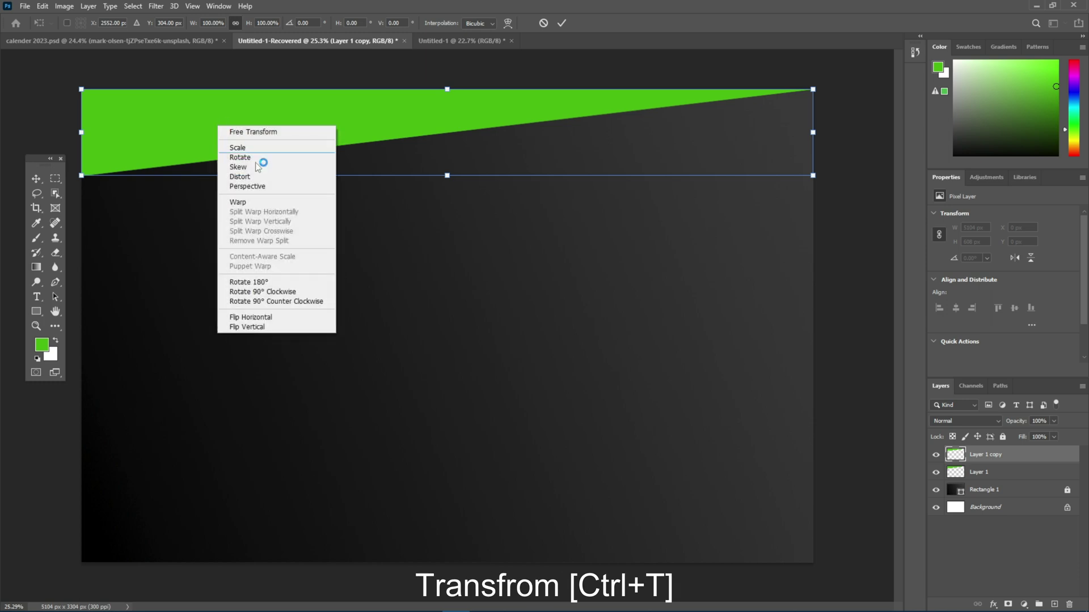
pyautogui.click(272, 321)
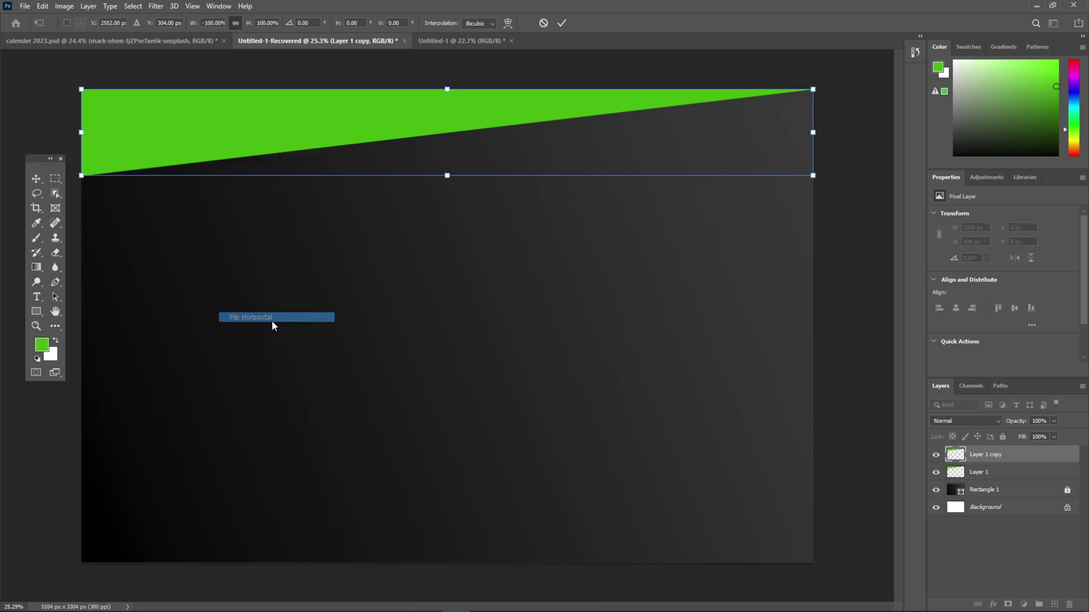
pyautogui.press('Return')
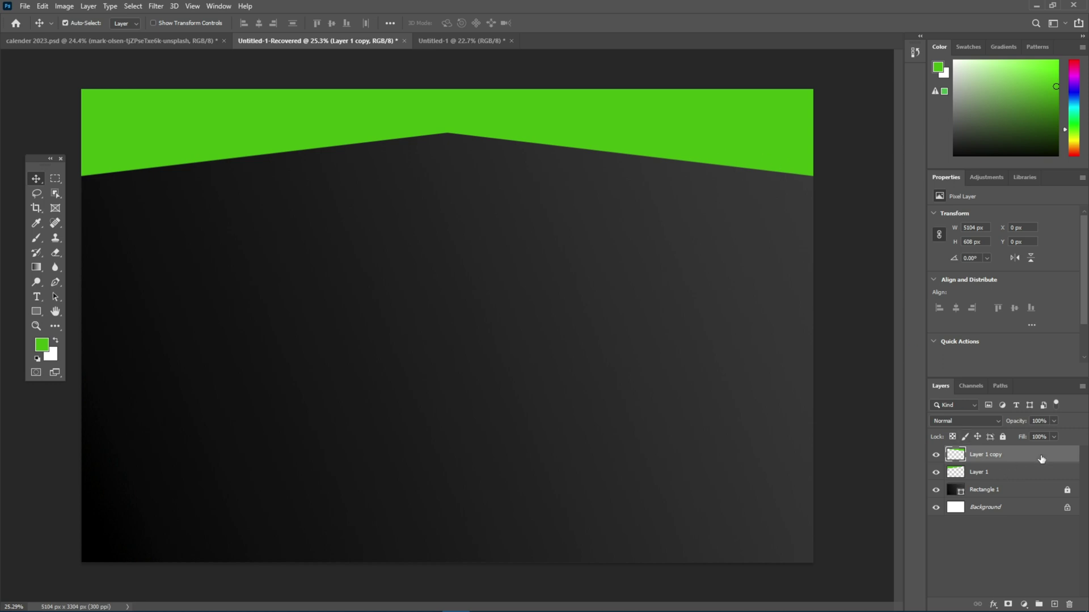
# Step: Place the flipped wedge copy beneath the original wedge layer and set its opacity to 70%
pyautogui.moveTo(1041, 459); pyautogui.dragTo(1026, 472)
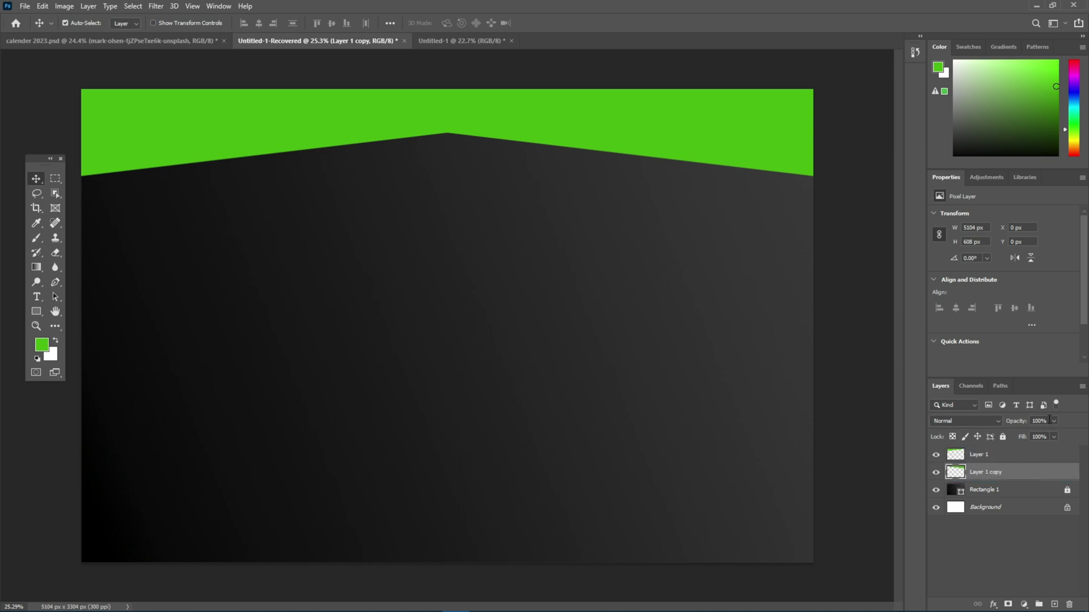
pyautogui.write('70')
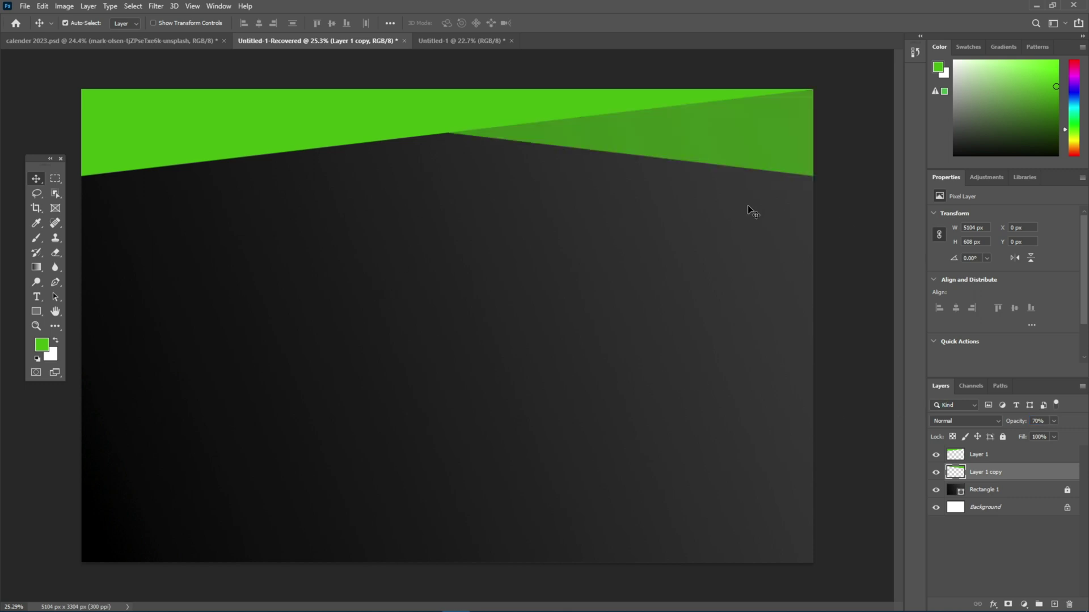
# Step: Duplicate the original full-opacity green wedge, flip the copy vertically and horizontally, and place it along the canvas's bottom edge
pyautogui.click(855, 234)
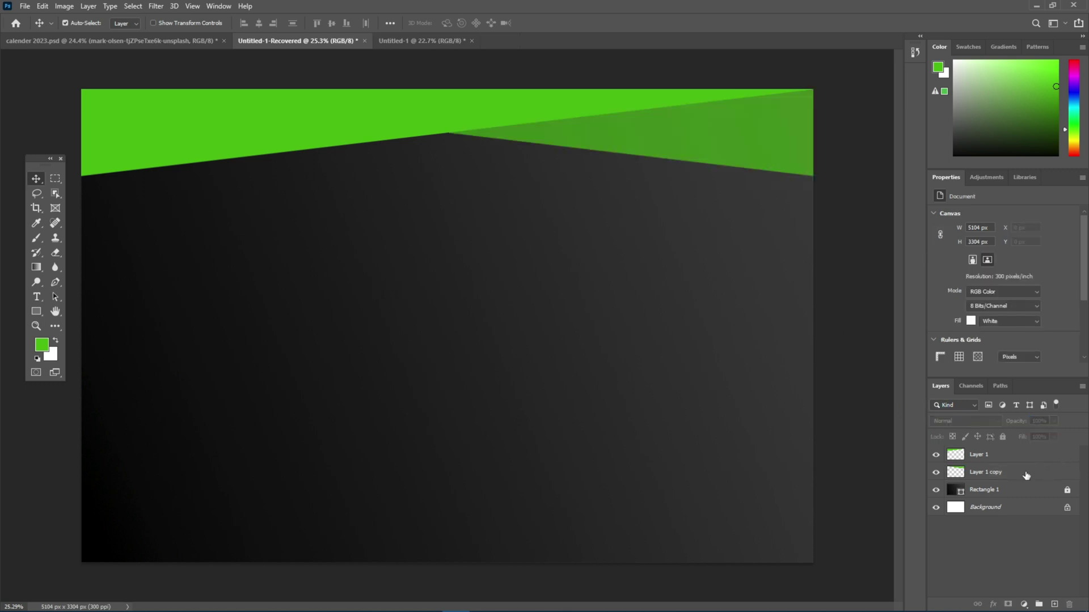
pyautogui.click(996, 460)
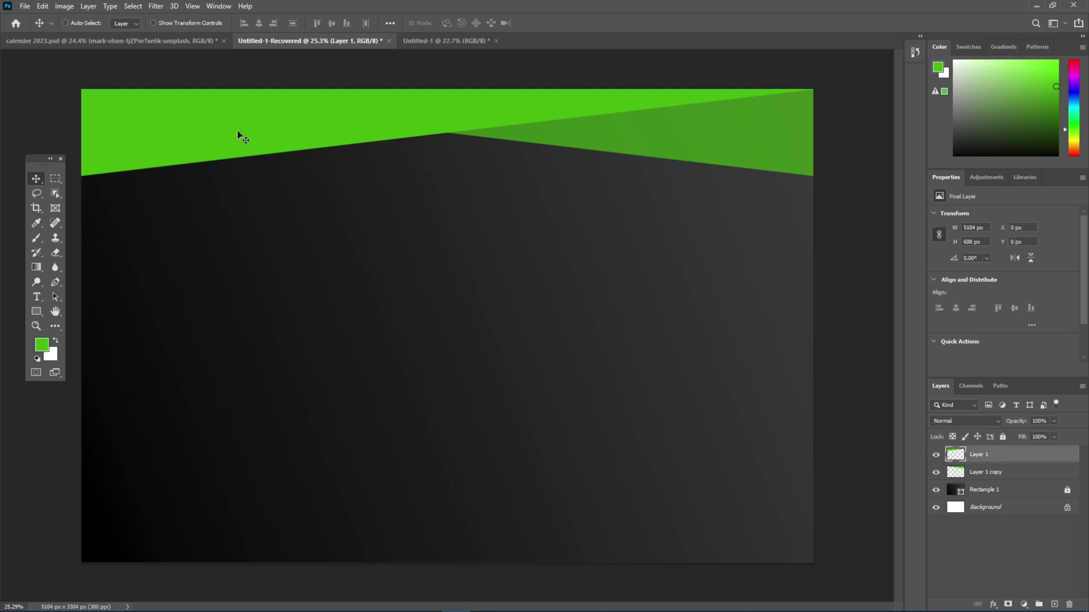
pyautogui.hotkey('ctrl', 'j')
pyautogui.hotkey('ctrl', 't')
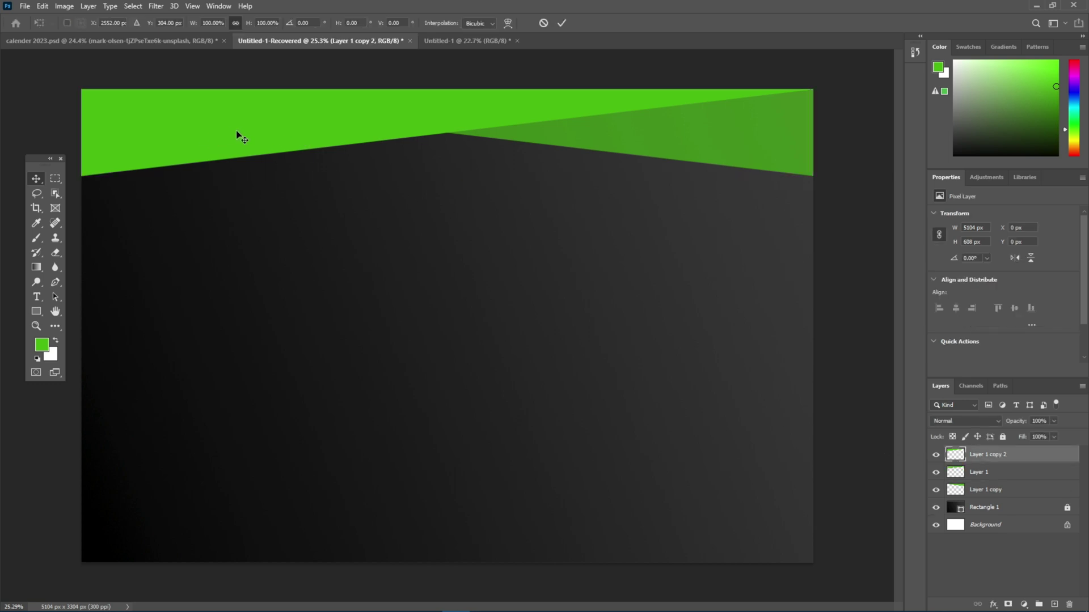
pyautogui.rightClick(237, 132)
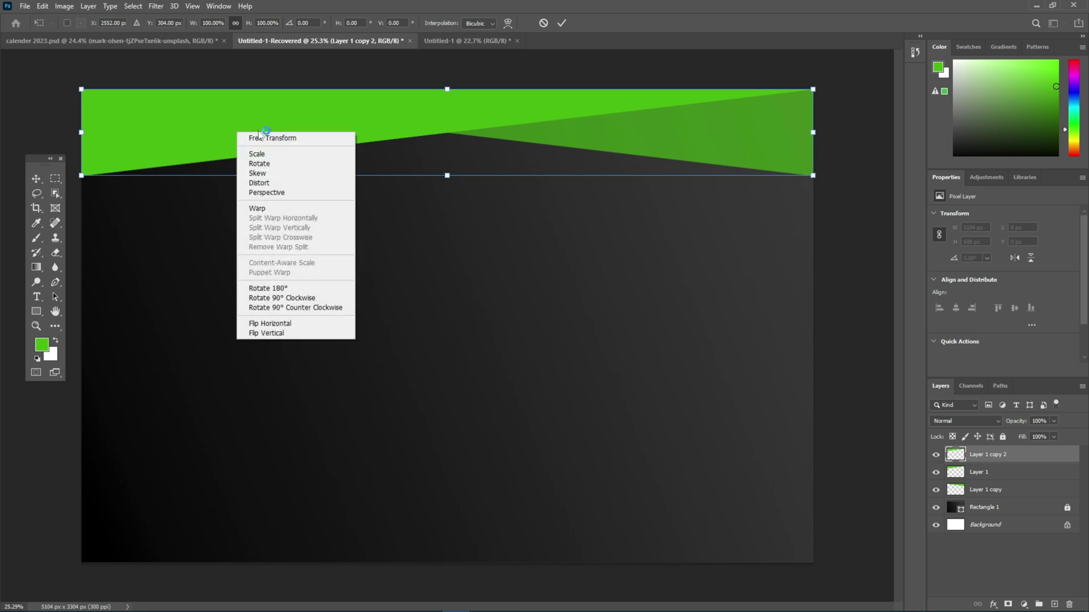
pyautogui.click(281, 333)
pyautogui.moveTo(264, 130); pyautogui.dragTo(202, 532)
pyautogui.rightClick(202, 519)
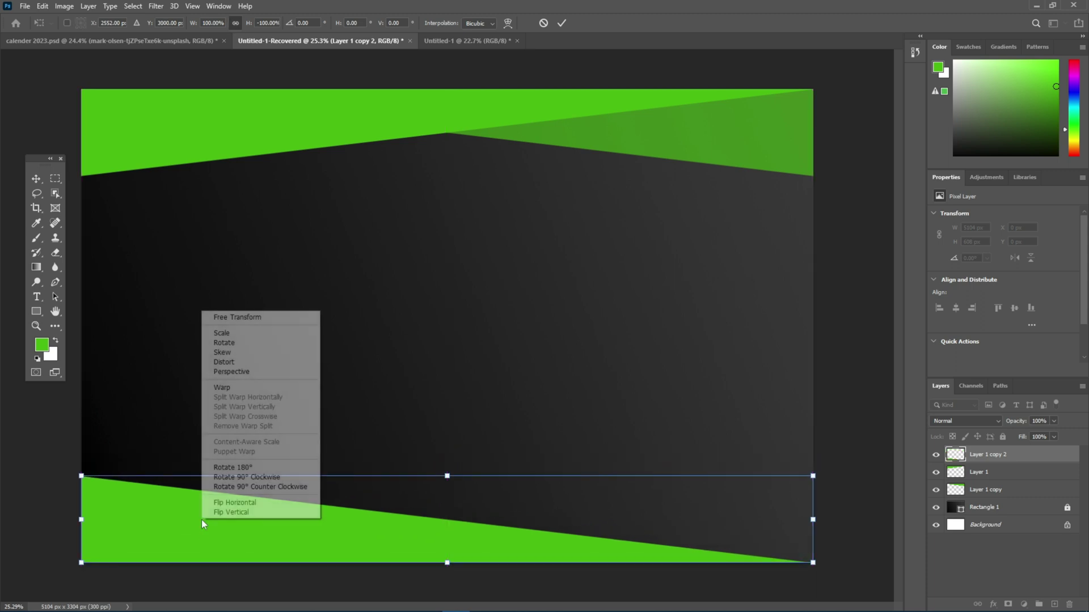
pyautogui.click(243, 502)
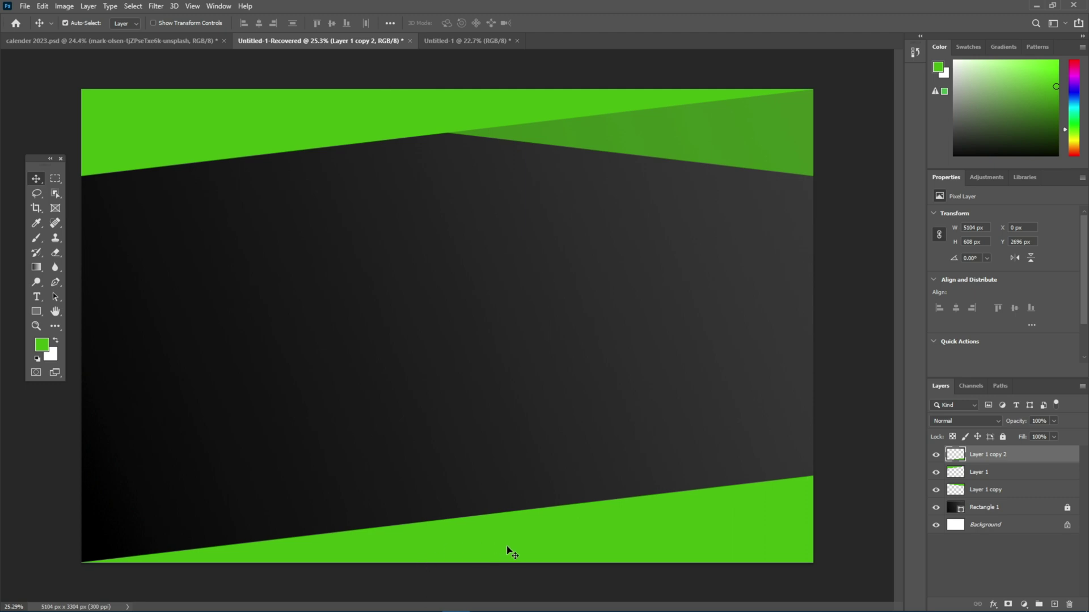
# Step: Copy the original green wedge down to about Y 2670 px, leaving a thin diagonal gap above the bottom wedge
pyautogui.click(264, 121)
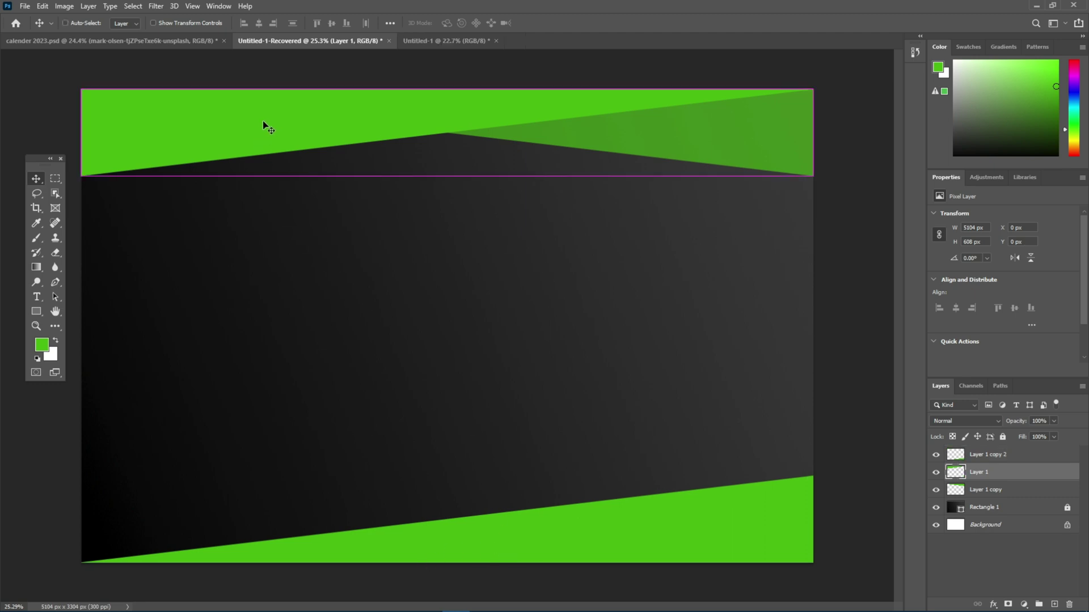
pyautogui.moveTo(263, 124); pyautogui.dragTo(249, 515)
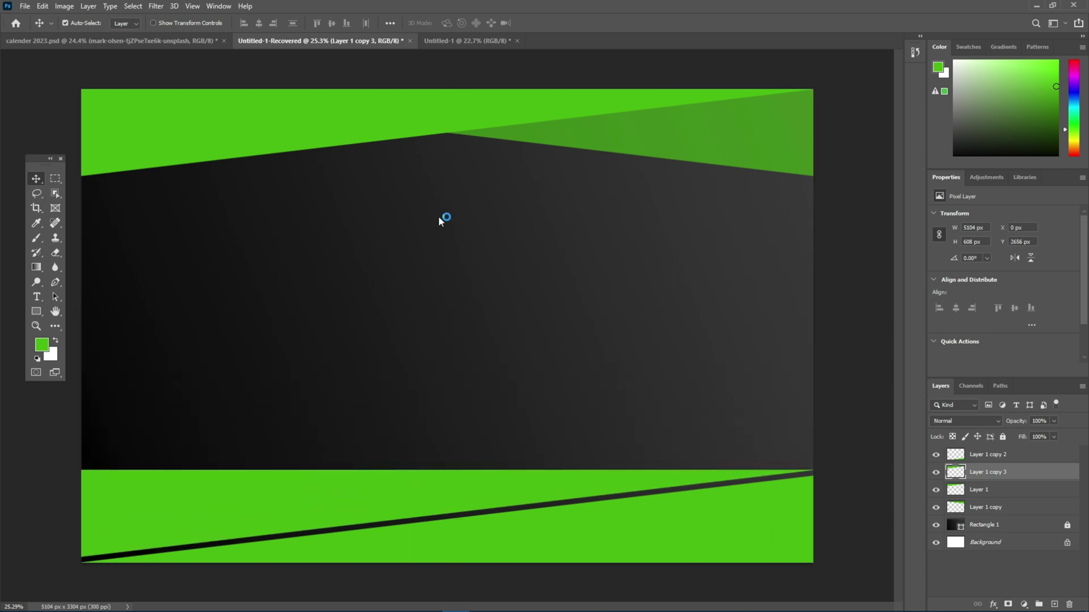
pyautogui.press('Down')
pyautogui.press('Down')
pyautogui.press('Down')
pyautogui.press('Down')
pyautogui.press('Down')
pyautogui.press('Down')
pyautogui.press('Down')
pyautogui.press('Down')
pyautogui.press('Down')
pyautogui.press('Down')
pyautogui.press('Down')
pyautogui.press('Down')
pyautogui.press('Down')
pyautogui.press('Down')
pyautogui.press('Down')
pyautogui.press('Down')
pyautogui.press('Down')
pyautogui.press('Down')
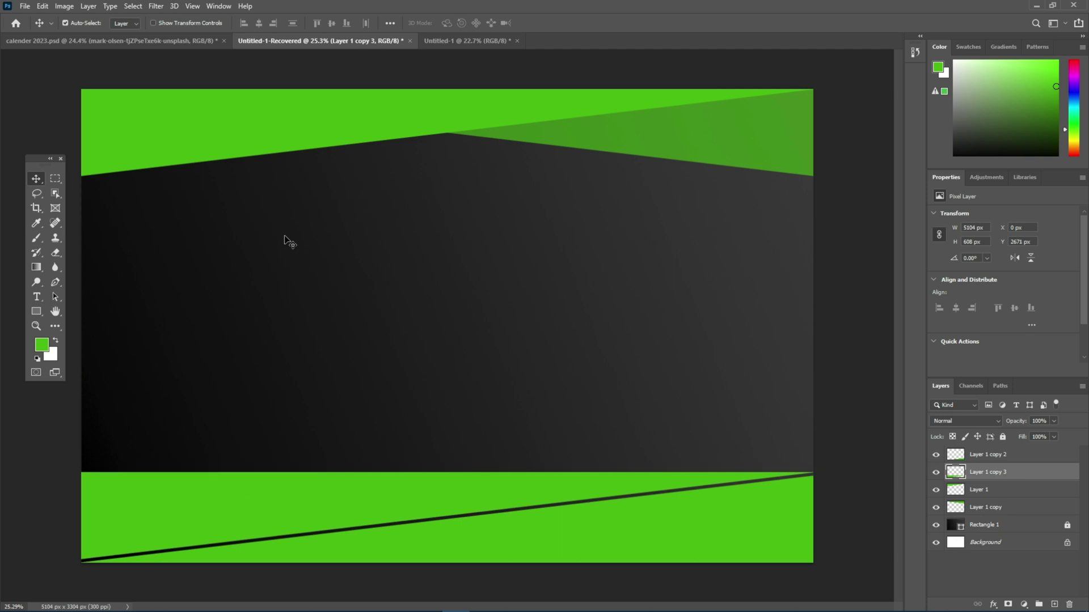
pyautogui.press('Up')
pyautogui.press('Up')
pyautogui.press('Up')
pyautogui.press('Up')
# Step: Create a 2096 × 2096 px circle with the Ellipse tool, directly above the dark gradient rectangle layer
pyautogui.hotkey('alt', '[')
pyautogui.hotkey('alt', '[')
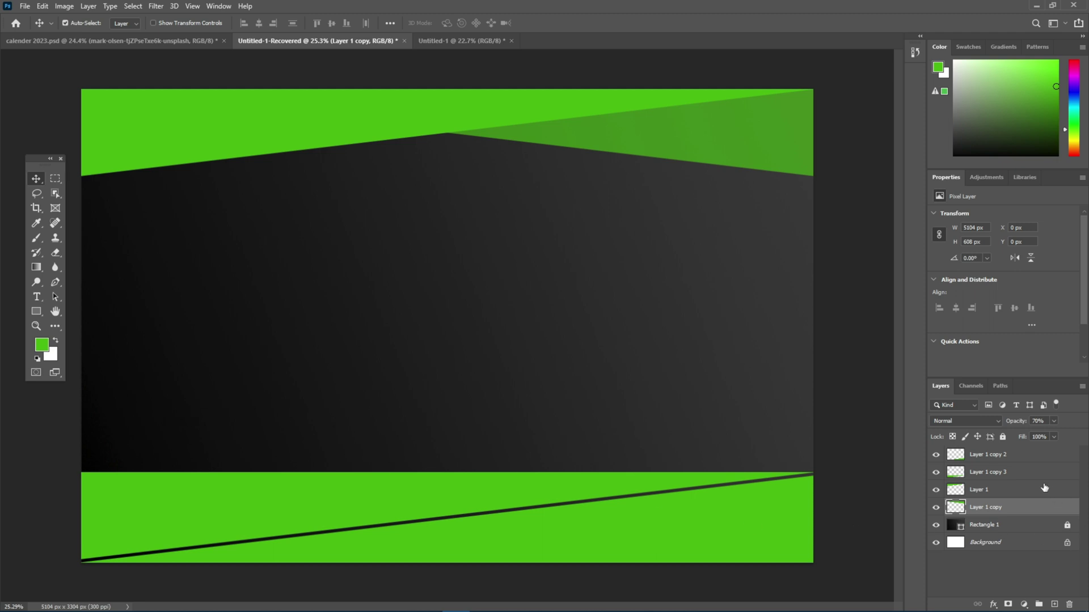
pyautogui.click(975, 525)
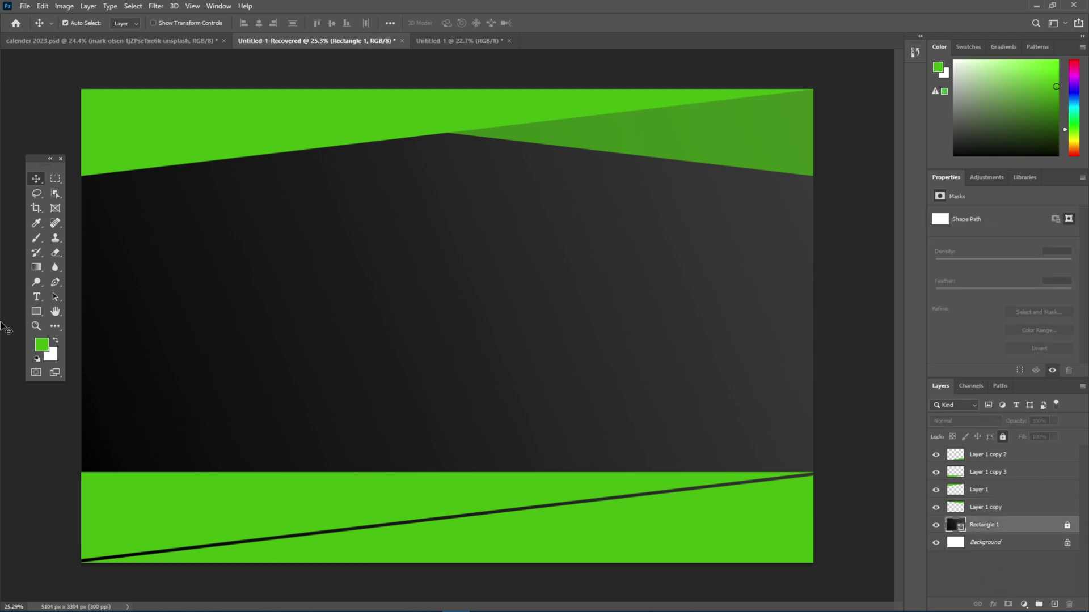
pyautogui.click(36, 313)
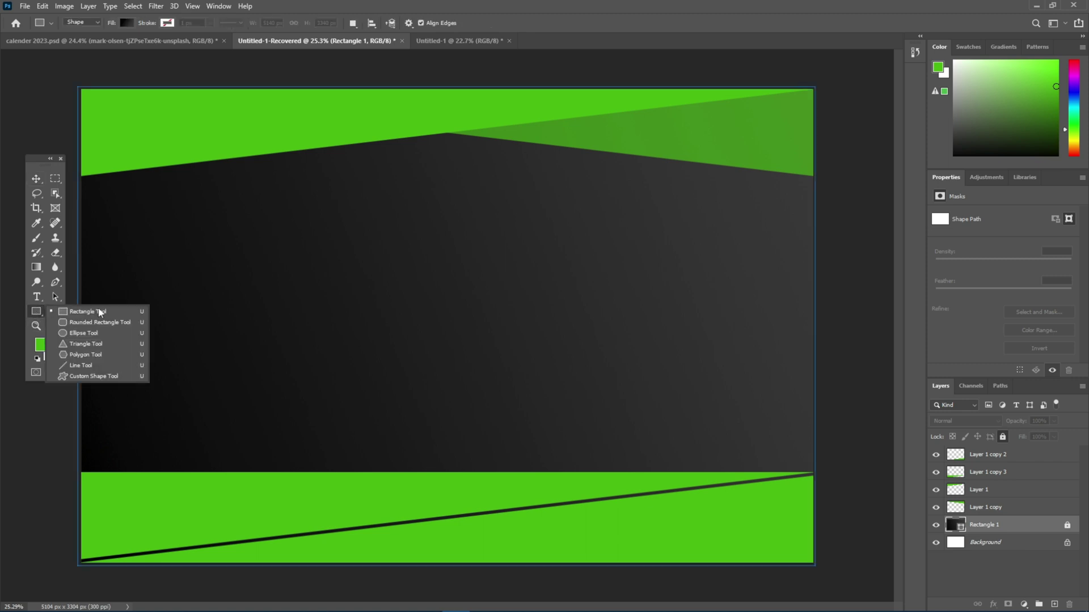
pyautogui.click(96, 344)
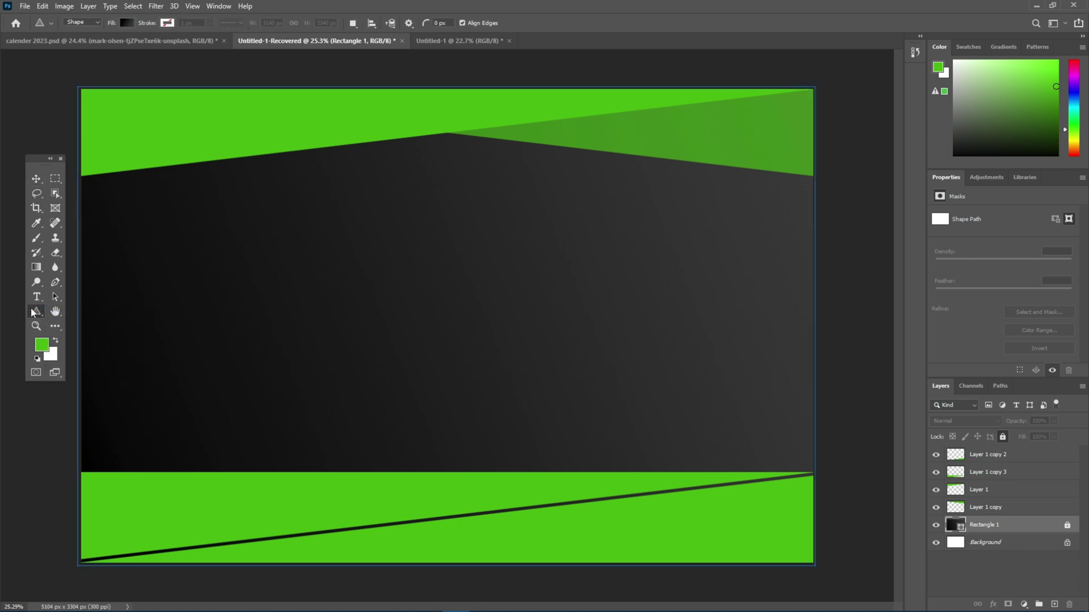
pyautogui.click(34, 313)
pyautogui.click(85, 331)
pyautogui.click(290, 271)
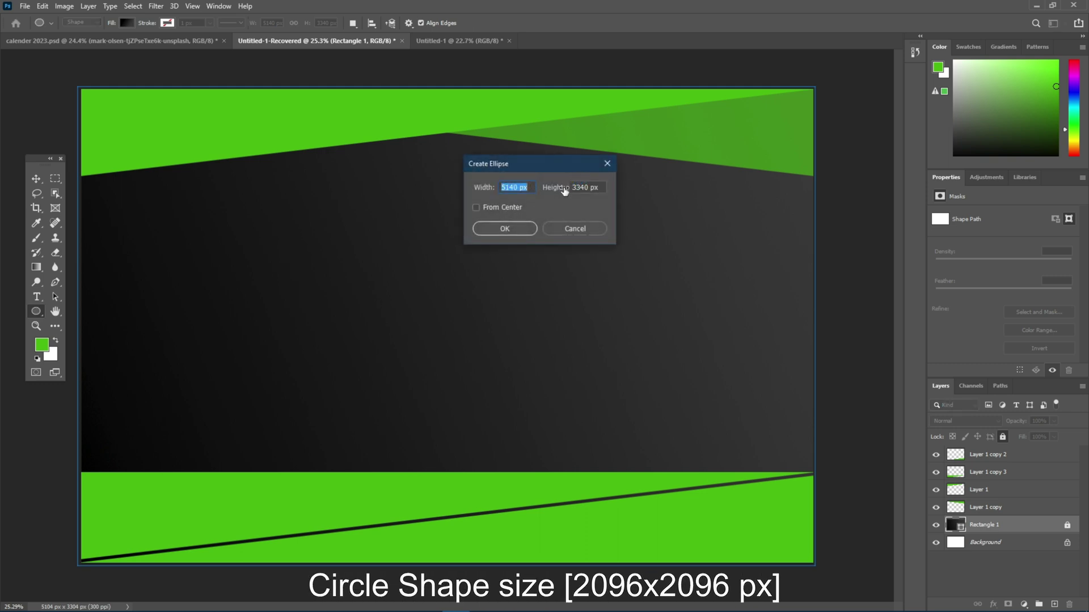
pyautogui.write('2096')
pyautogui.press('Tab')
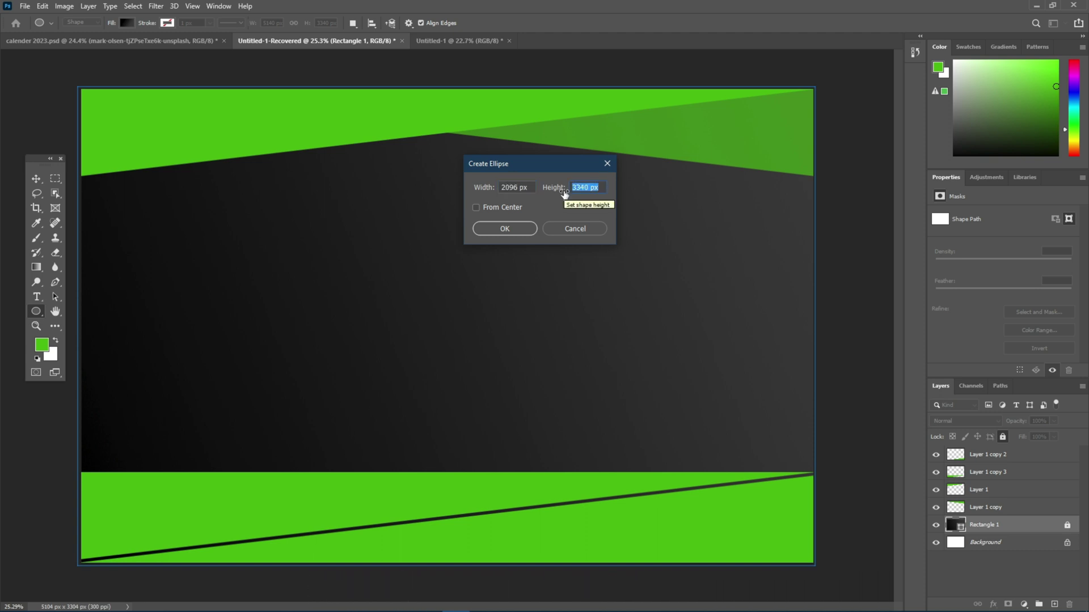
pyautogui.write('2096')
pyautogui.press('Return')
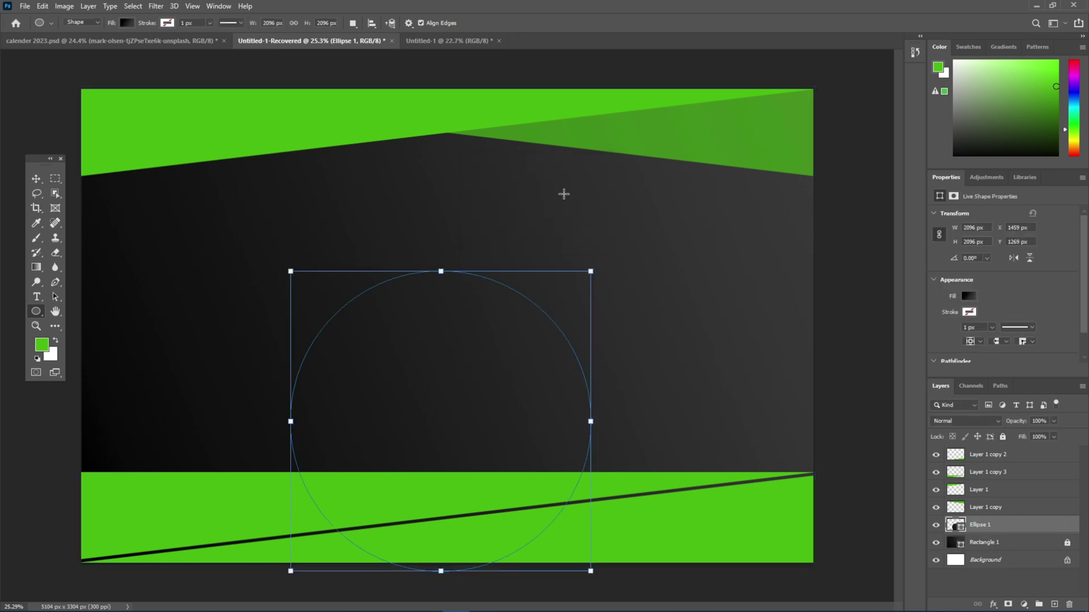
# Step: Move the circle to about X 148, Y 738 px and bring its layer to the top of the stack
pyautogui.click(36, 179)
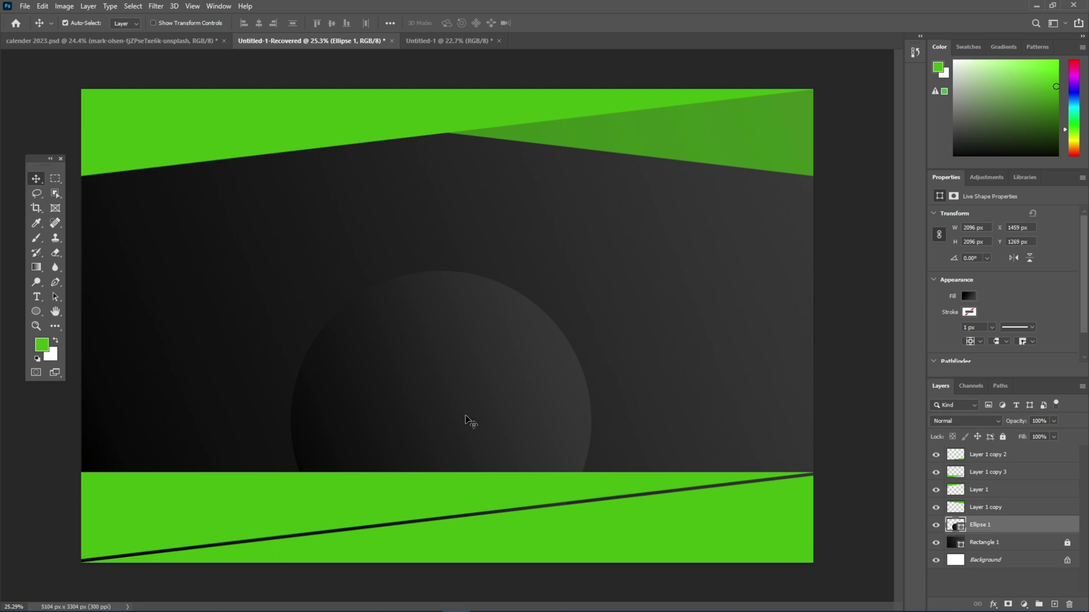
pyautogui.moveTo(469, 421); pyautogui.dragTo(269, 323)
pyautogui.moveTo(1026, 535); pyautogui.dragTo(1018, 449)
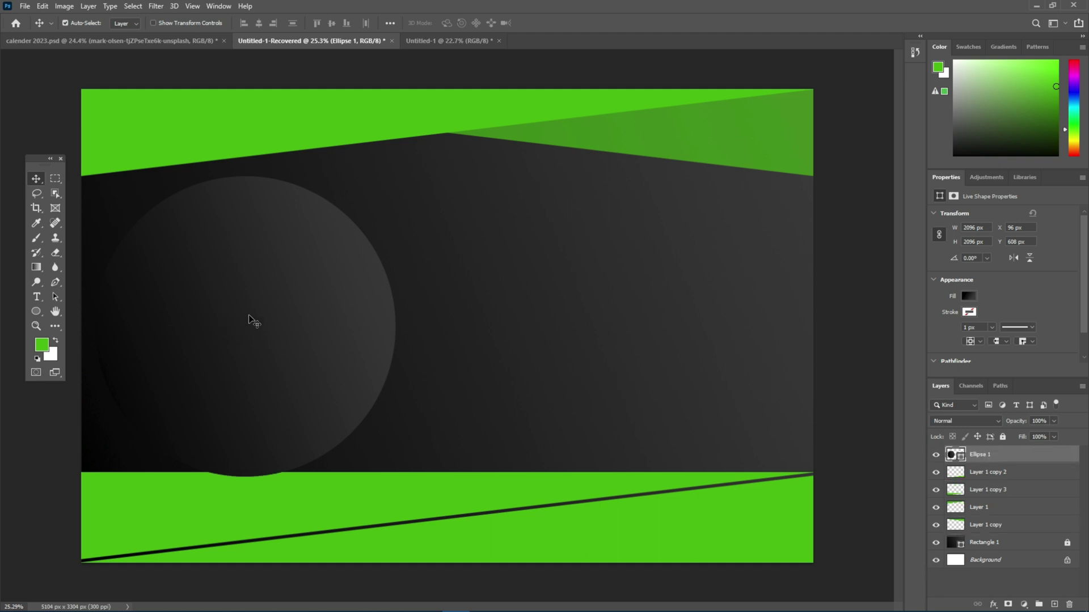
pyautogui.moveTo(249, 319)
pyautogui.mouseDown()
pyautogui.moveTo(263, 338)
pyautogui.moveTo(245, 337)
pyautogui.mouseUp()
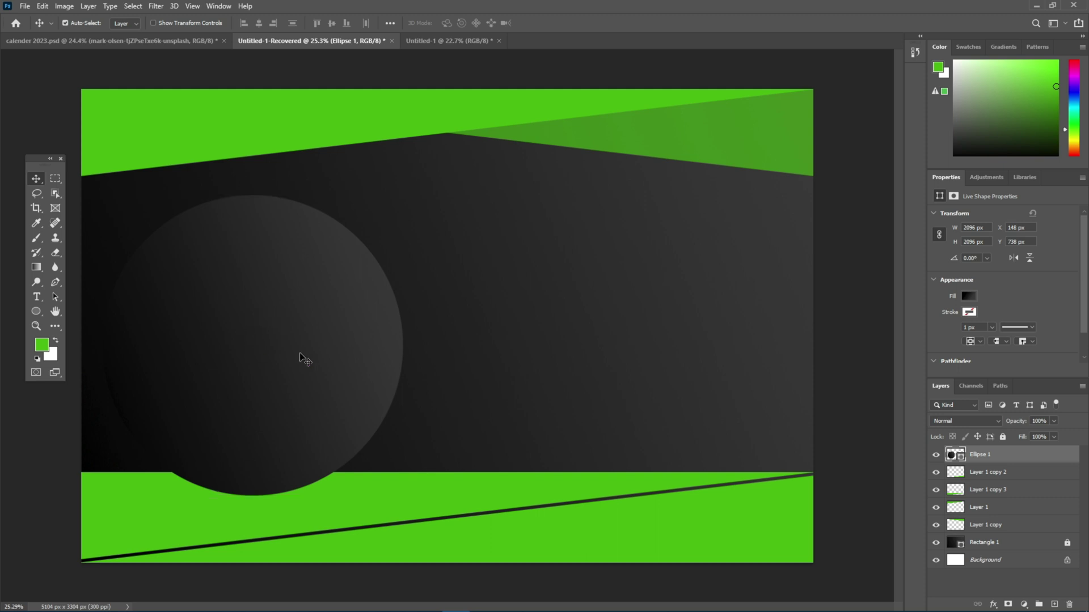
# Step: Replace the circle's gradient fill with a solid red color
pyautogui.click(968, 295)
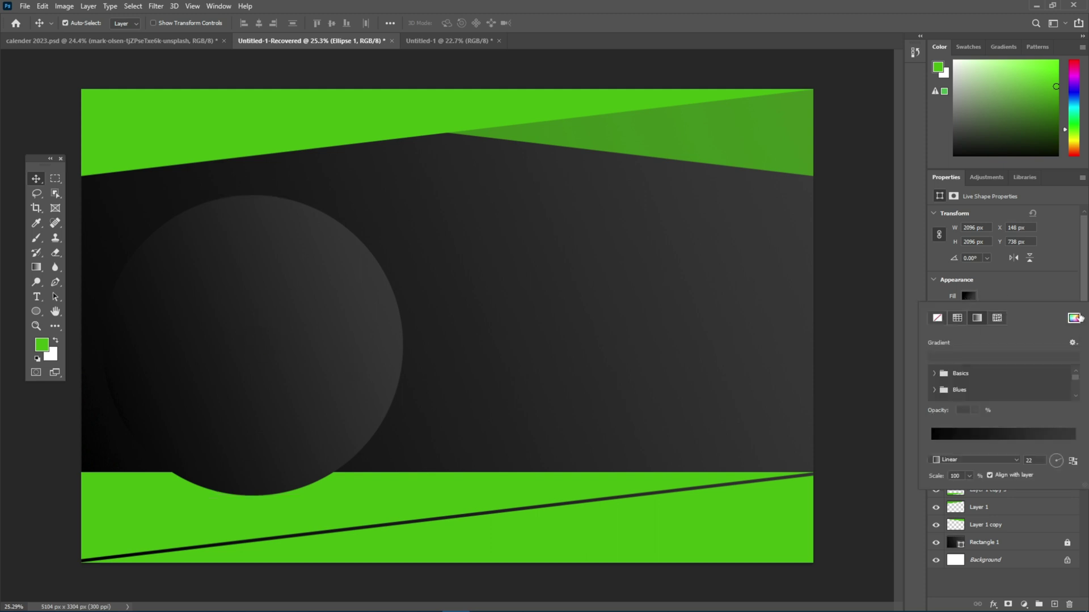
pyautogui.click(1074, 319)
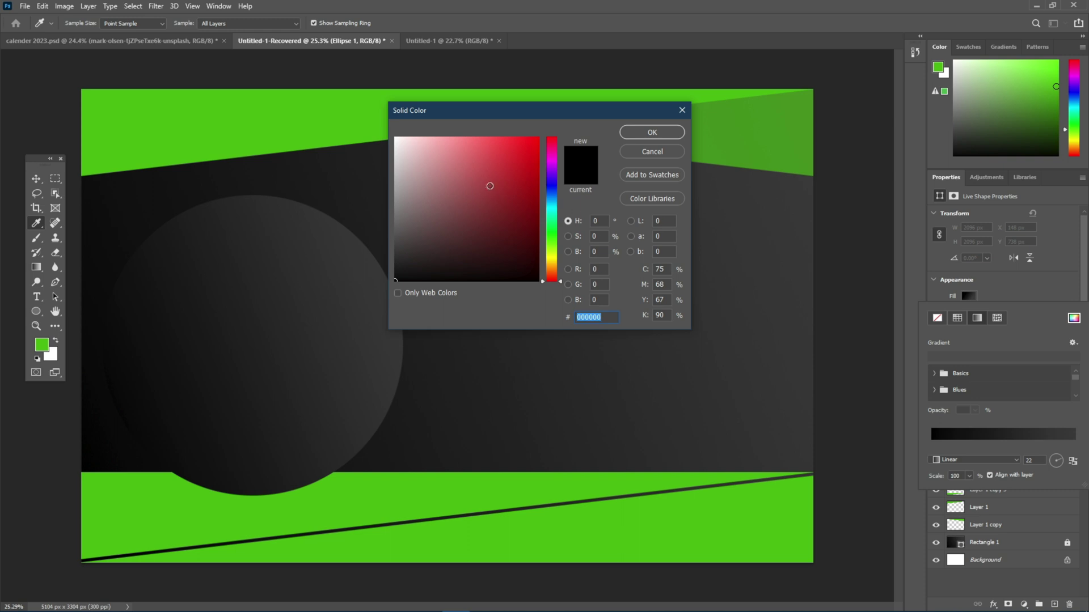
pyautogui.click(490, 186)
pyautogui.click(652, 132)
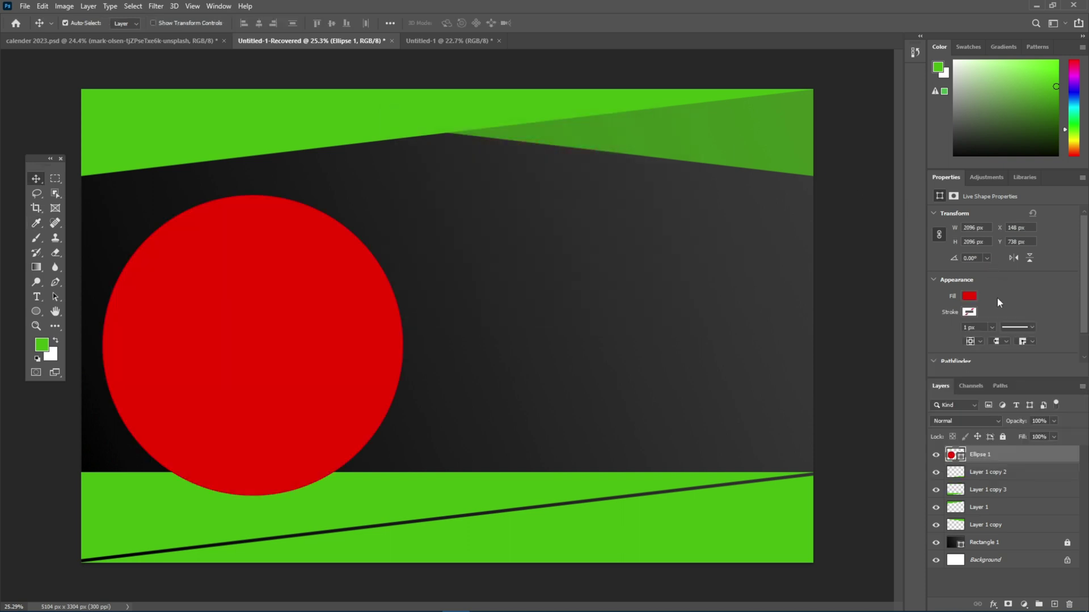
# Step: Give the red circle a solid white stroke 10 px wide
pyautogui.click(969, 313)
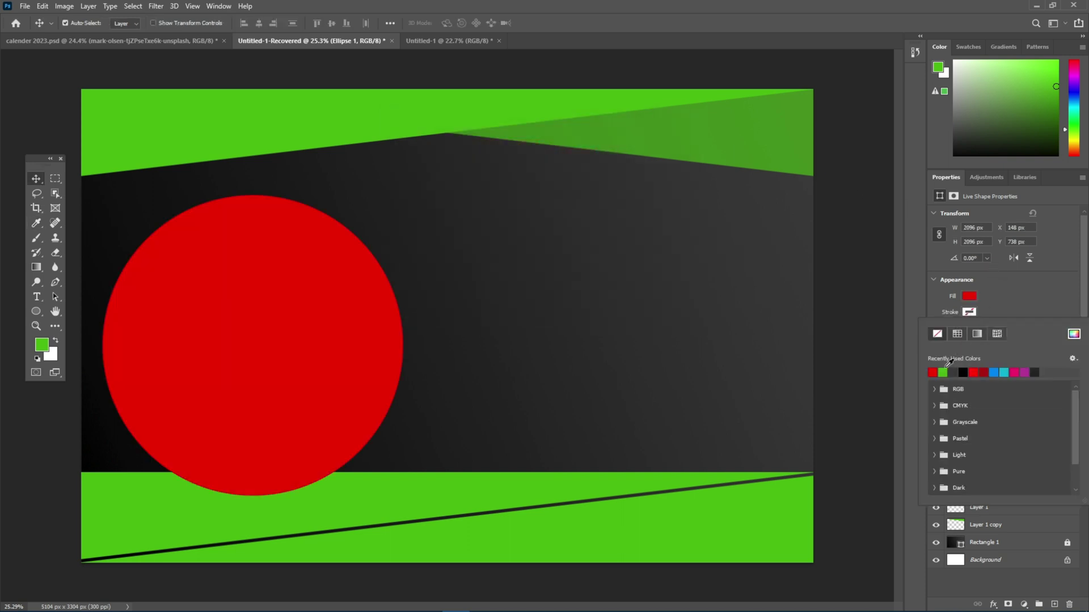
pyautogui.click(1074, 335)
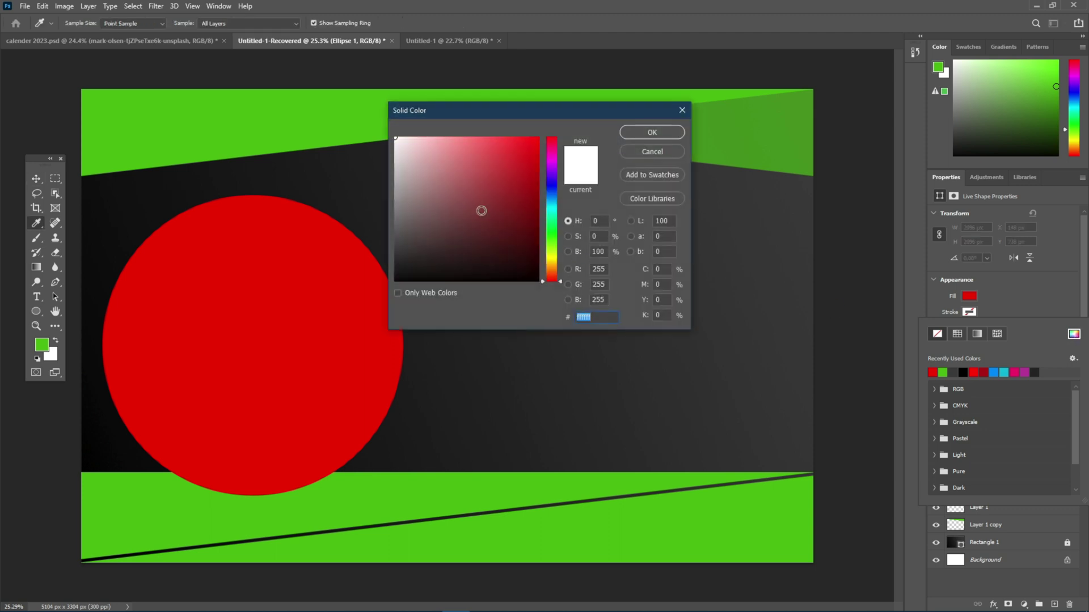
pyautogui.click(652, 133)
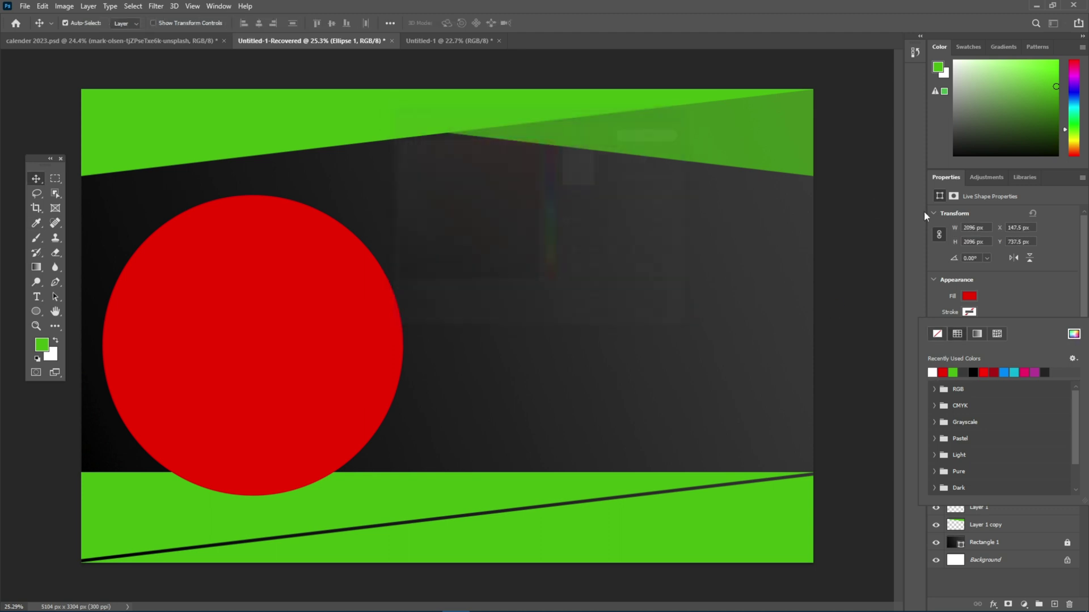
pyautogui.click(1019, 298)
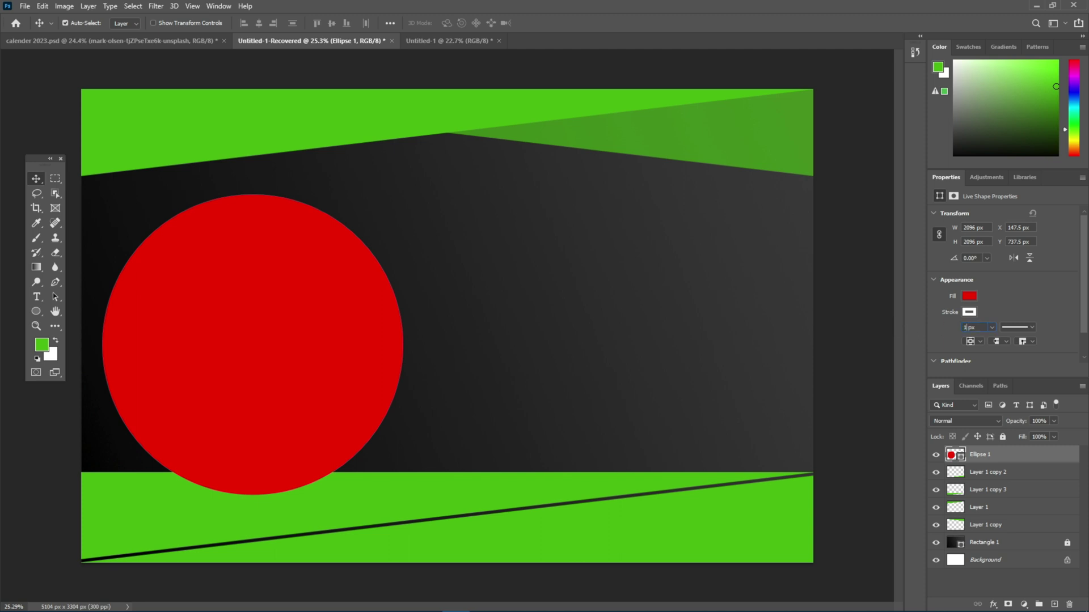
pyautogui.press('Return')
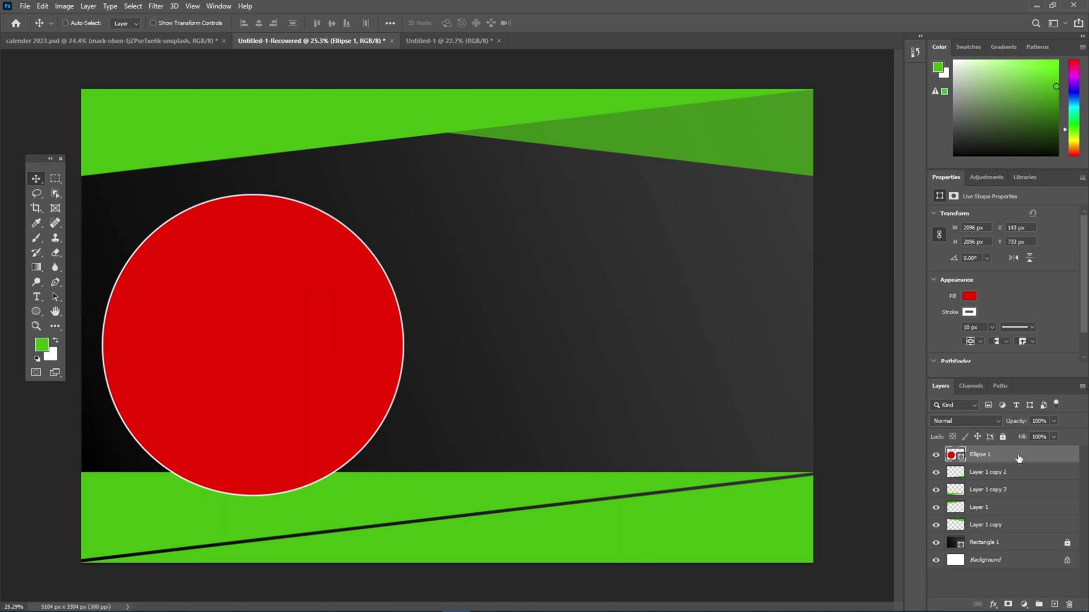
# Step: Duplicate the circle, offset the copy up and to the left at X 52, Y 608 px, and stack it beneath the original
pyautogui.hotkey('ctrl', 'j')
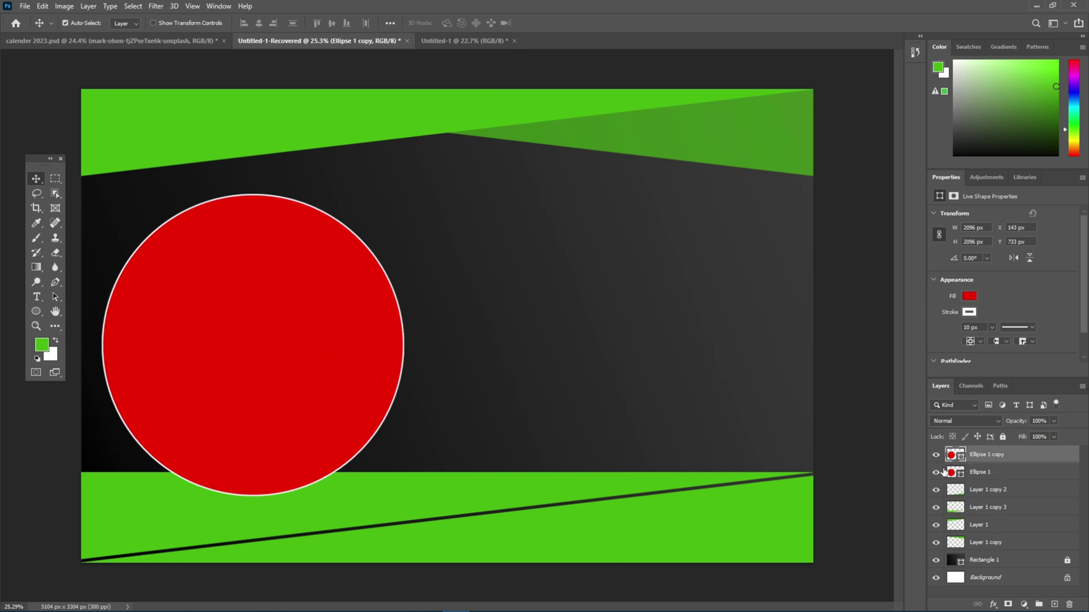
pyautogui.hotkey('ctrl', 't')
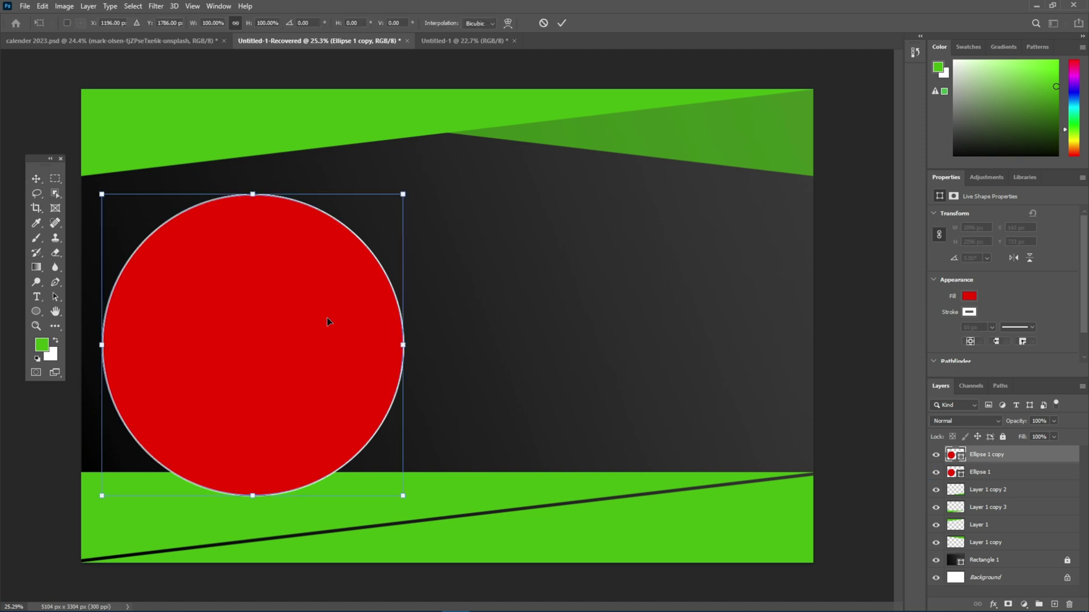
pyautogui.moveTo(263, 359); pyautogui.dragTo(255, 349)
pyautogui.moveTo(253, 348); pyautogui.dragTo(252, 346)
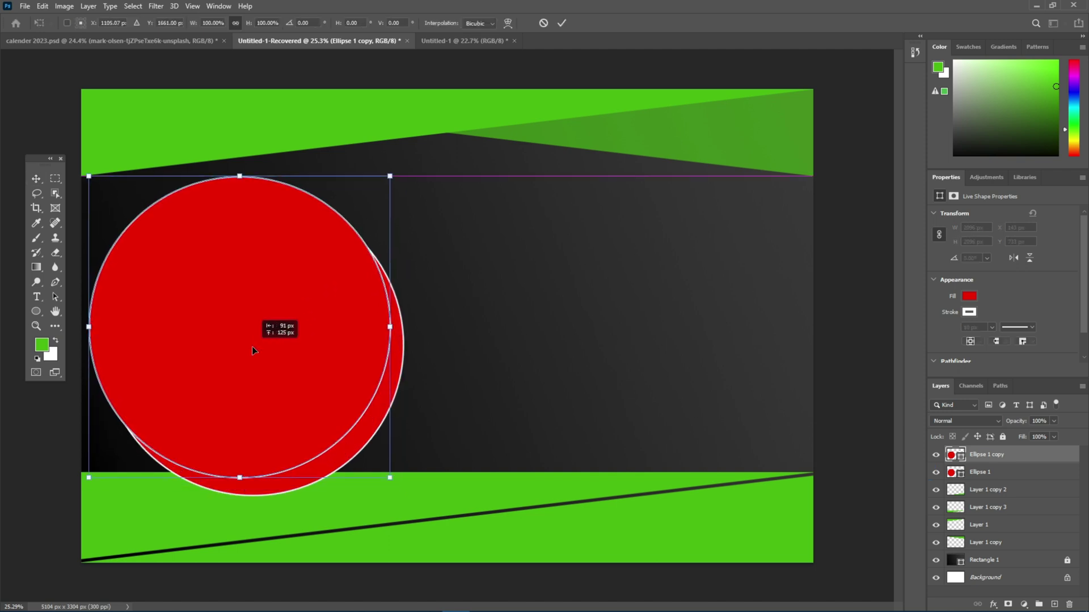
pyautogui.press('Return')
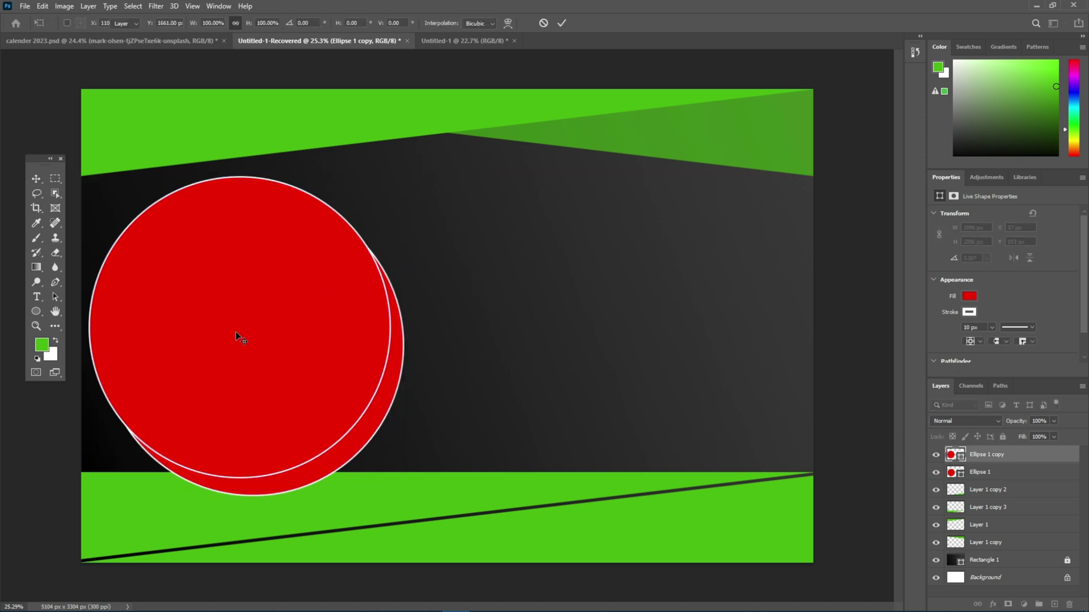
pyautogui.moveTo(1021, 459); pyautogui.dragTo(1015, 478)
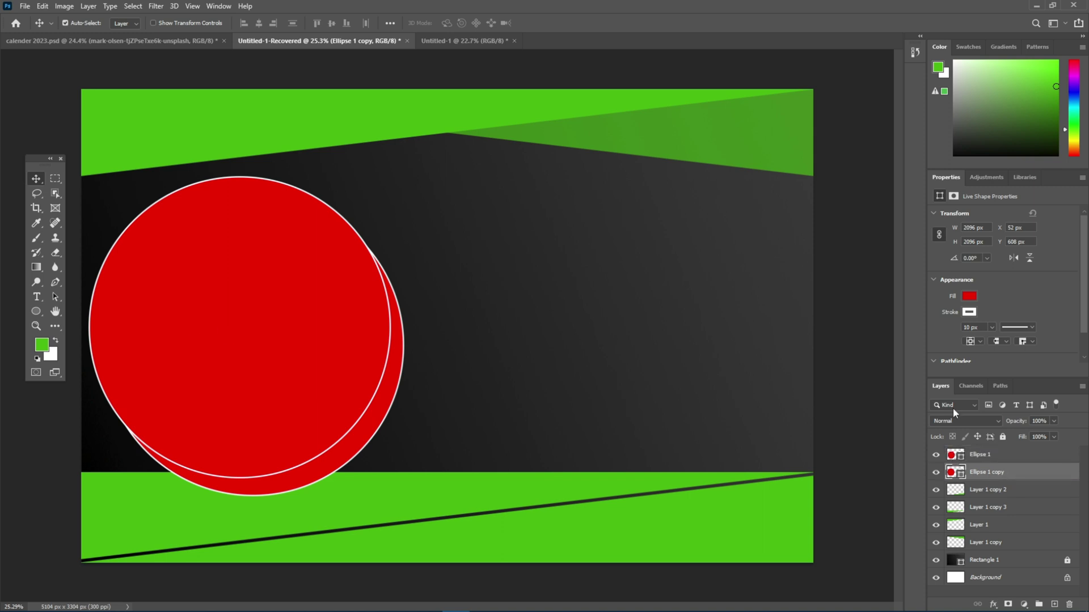
# Step: Change the fill of the rear circle copy to the recently used green, keeping the colour 48b804
pyautogui.click(971, 297)
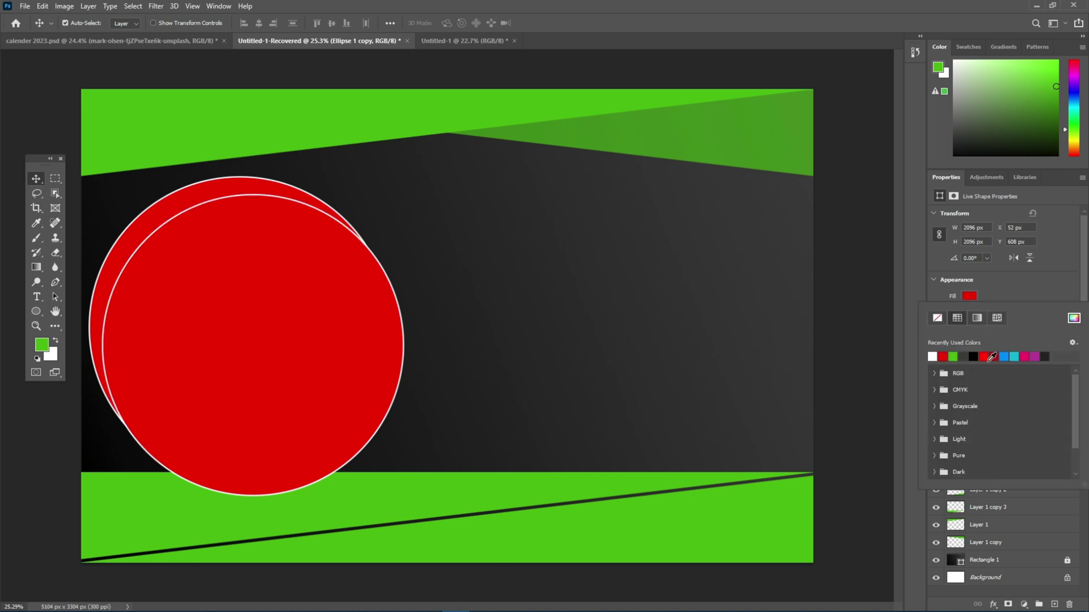
pyautogui.click(953, 355)
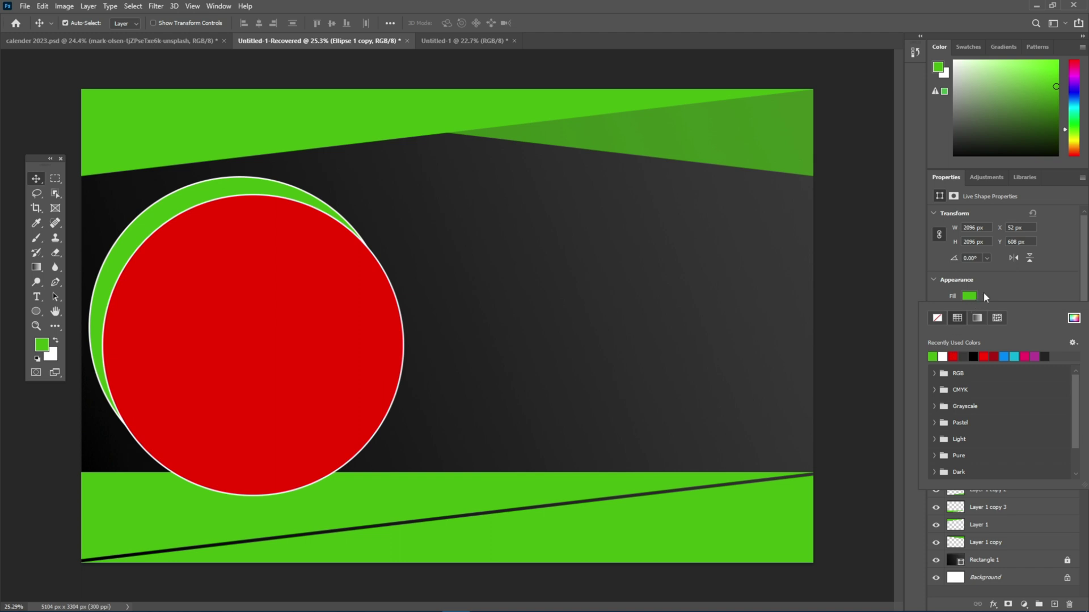
pyautogui.click(1074, 318)
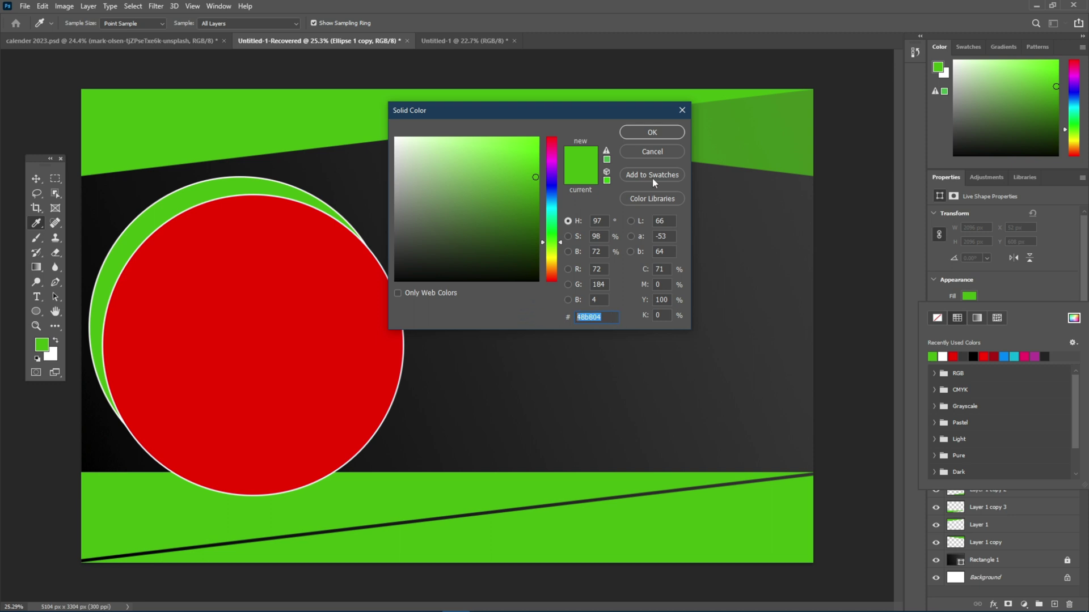
pyautogui.click(665, 133)
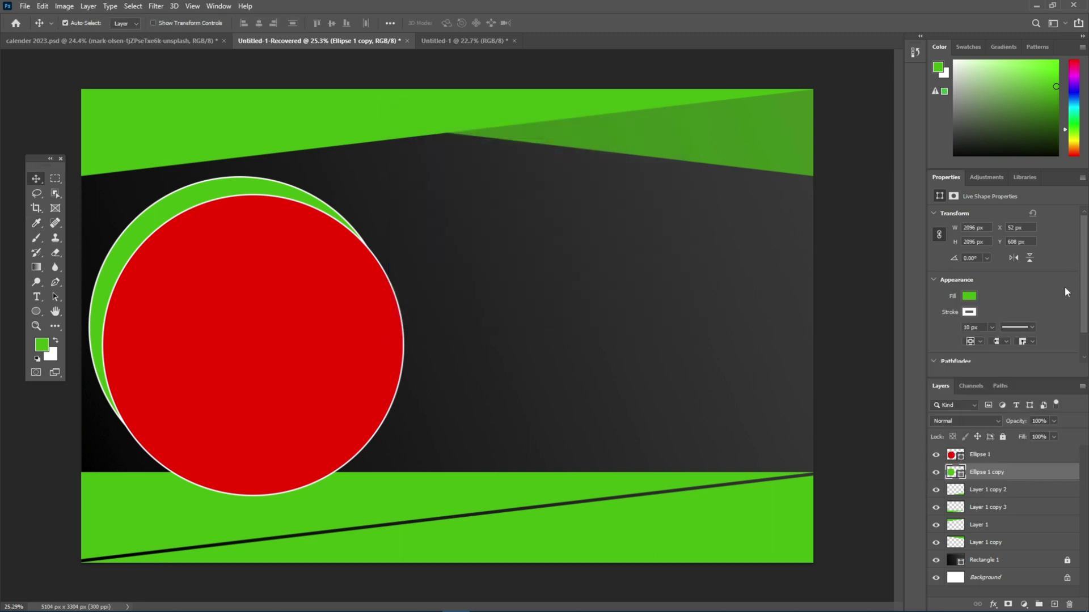
# Step: Remove the green circle's stroke and nudge the circle slightly up and to the left behind the red one
pyautogui.click(970, 312)
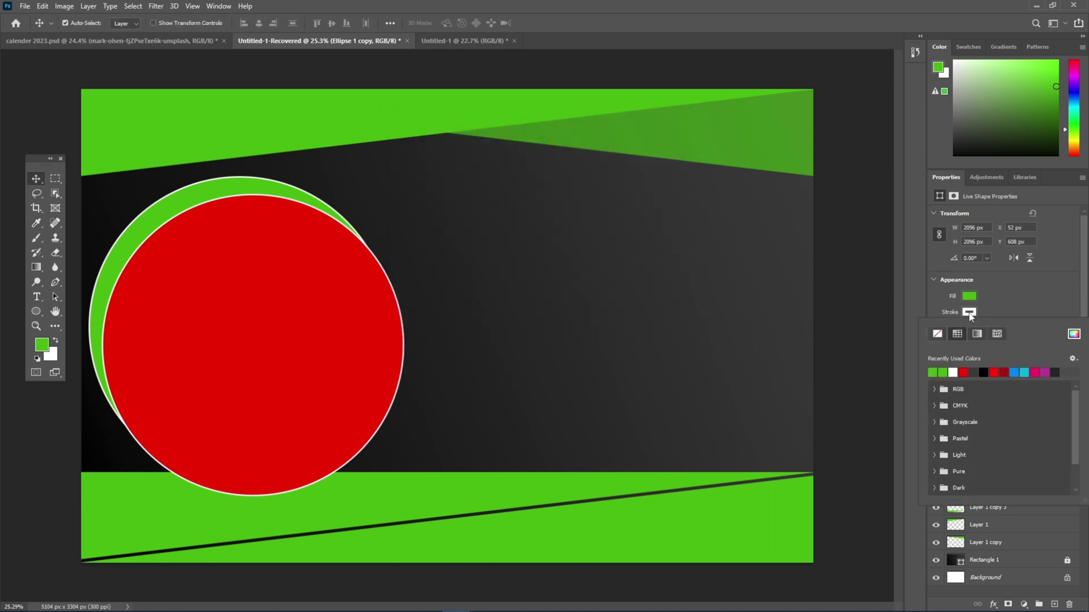
pyautogui.click(935, 335)
pyautogui.click(1020, 285)
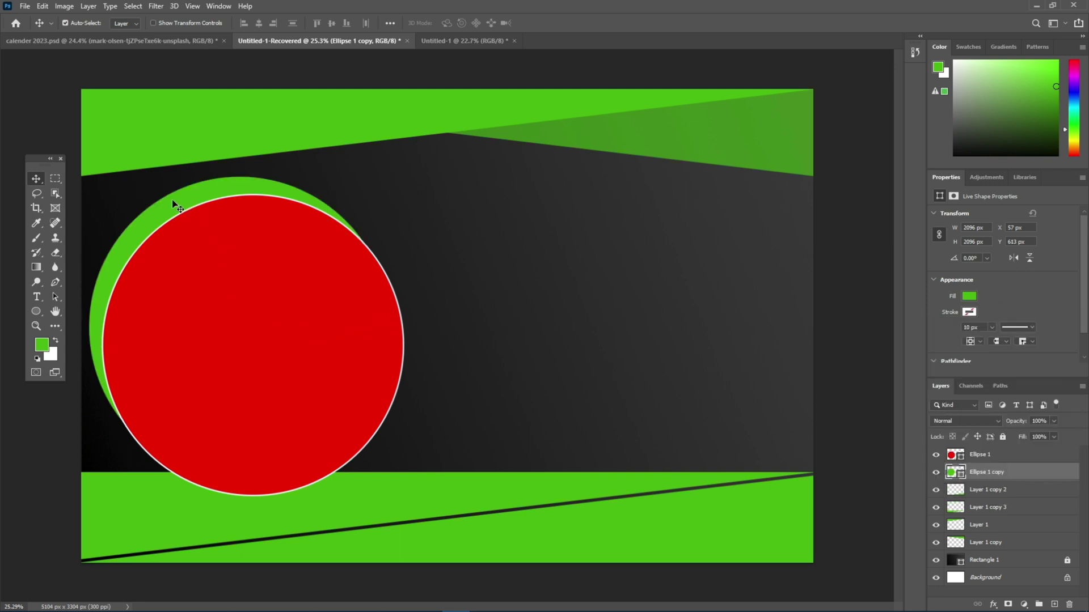
pyautogui.moveTo(173, 204); pyautogui.dragTo(342, 182)
# Step: Add a drop shadow to the red circle with 30% opacity
pyautogui.click(255, 308)
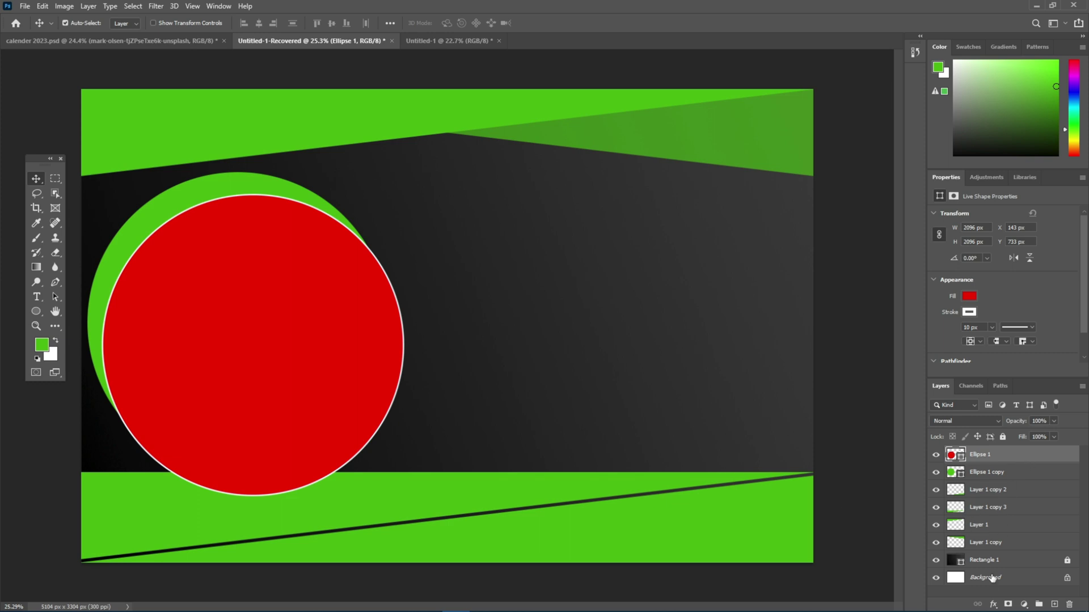
pyautogui.click(992, 604)
pyautogui.click(1021, 492)
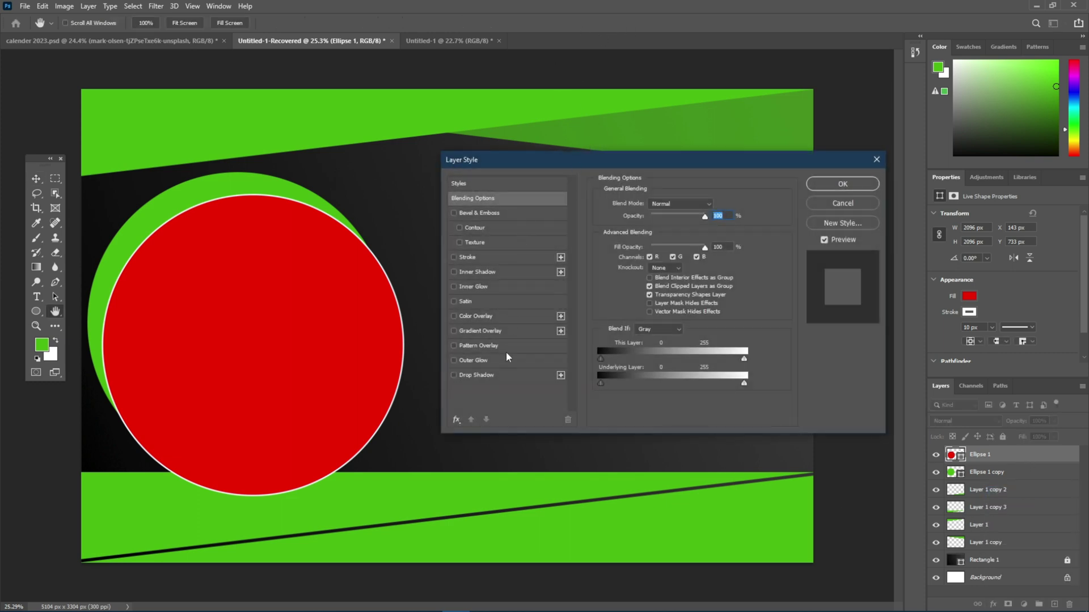
pyautogui.click(506, 375)
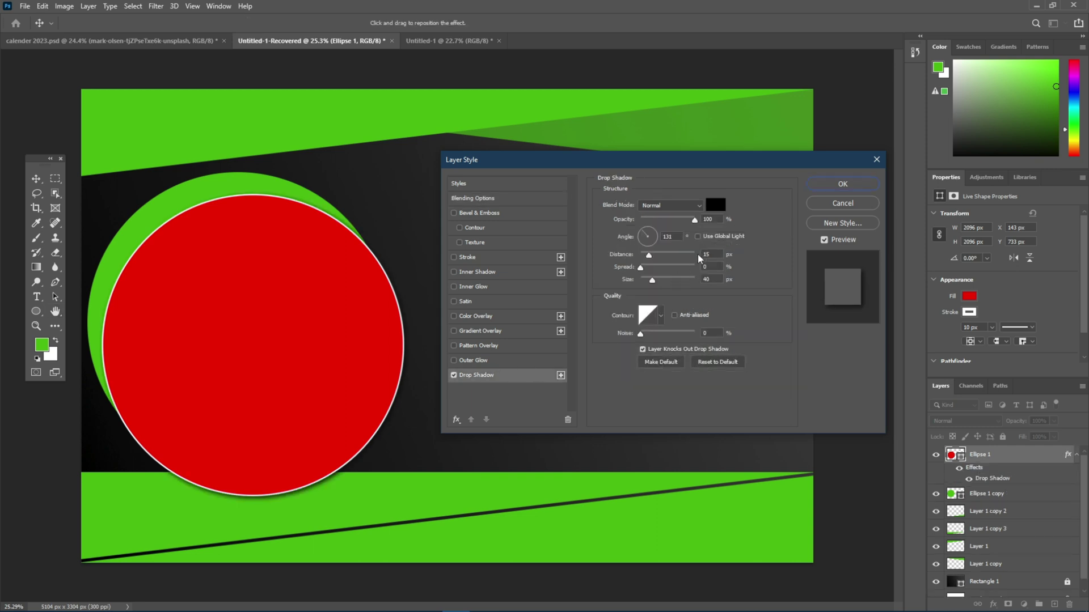
pyautogui.click(718, 220)
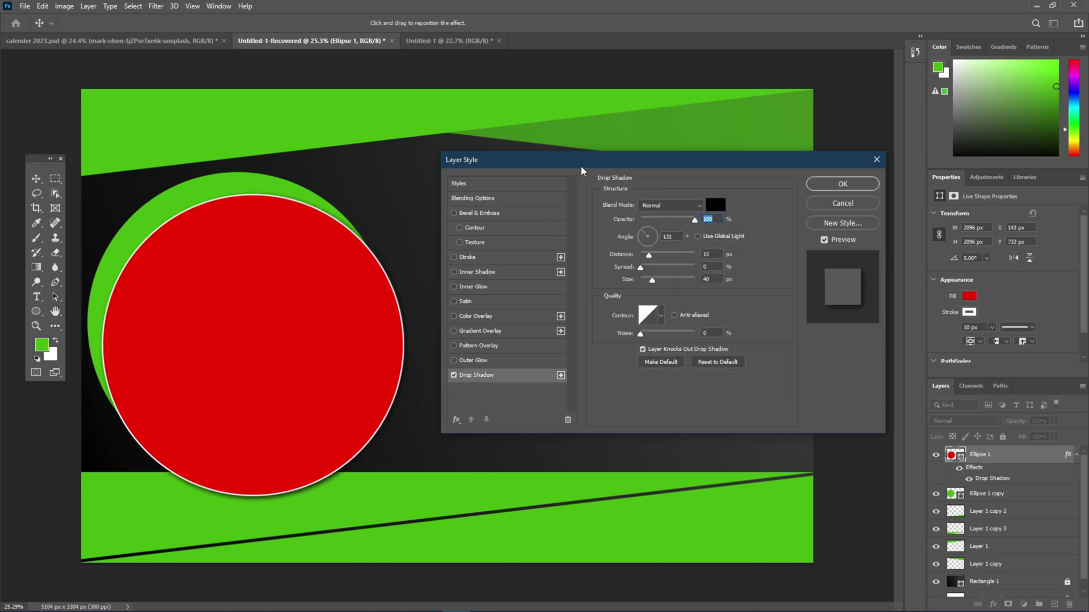
pyautogui.write('30')
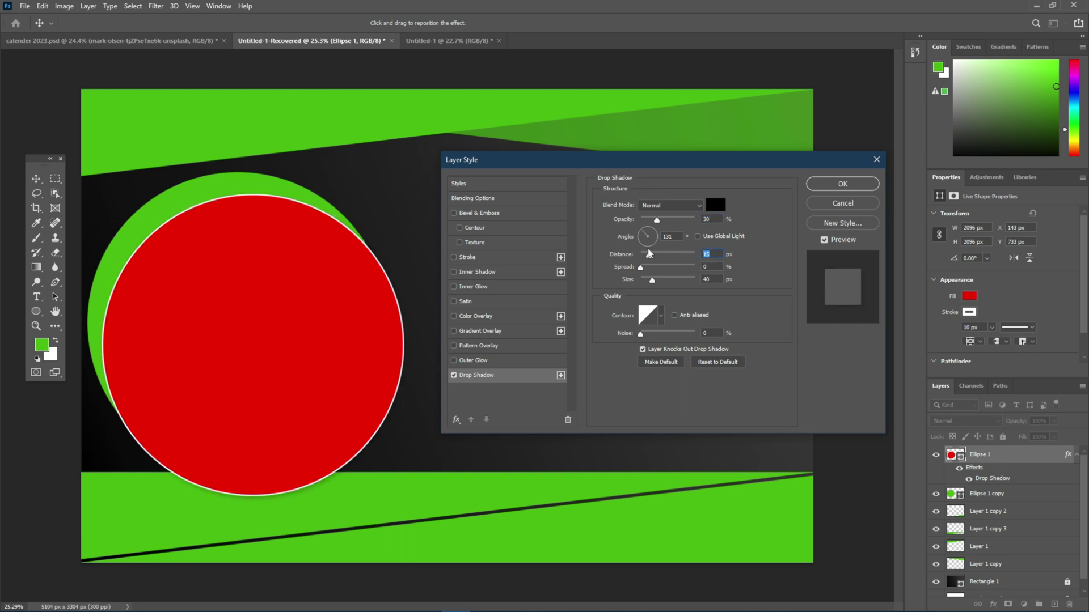
# Step: Set the drop shadow's distance to 15 px, spread to 35% and size to 150 px, and apply the layer style
pyautogui.click(674, 235)
pyautogui.click(707, 256)
pyautogui.write('15')
pyautogui.write('35')
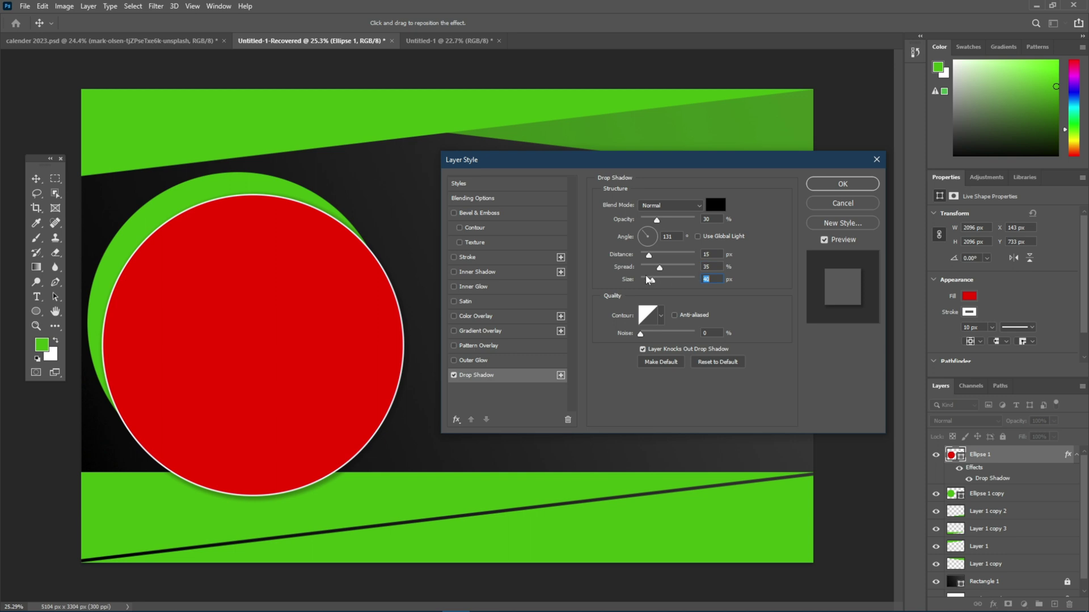
pyautogui.write('150')
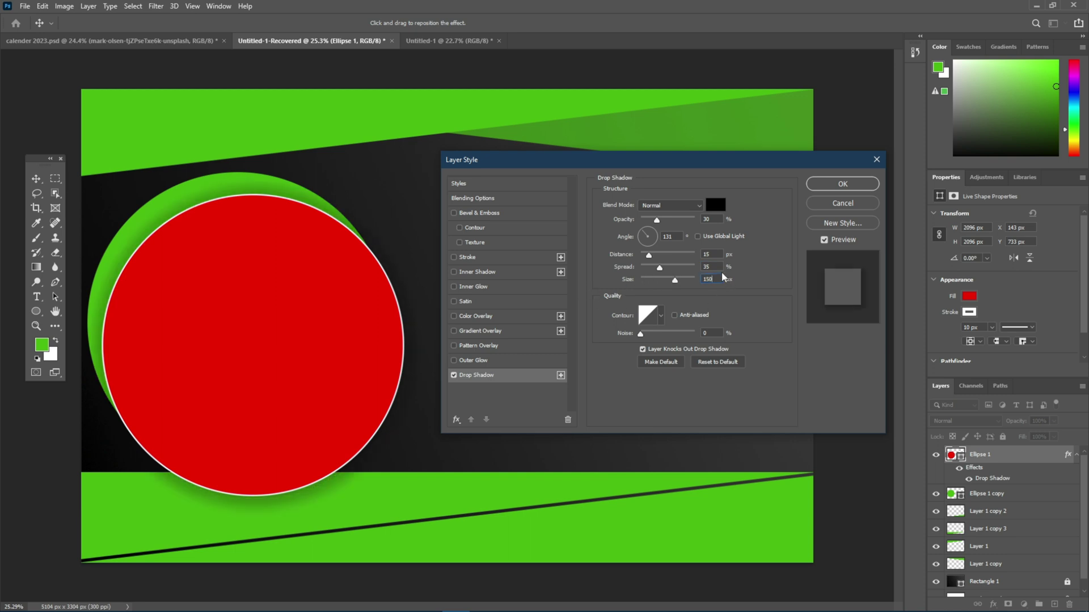
pyautogui.click(850, 185)
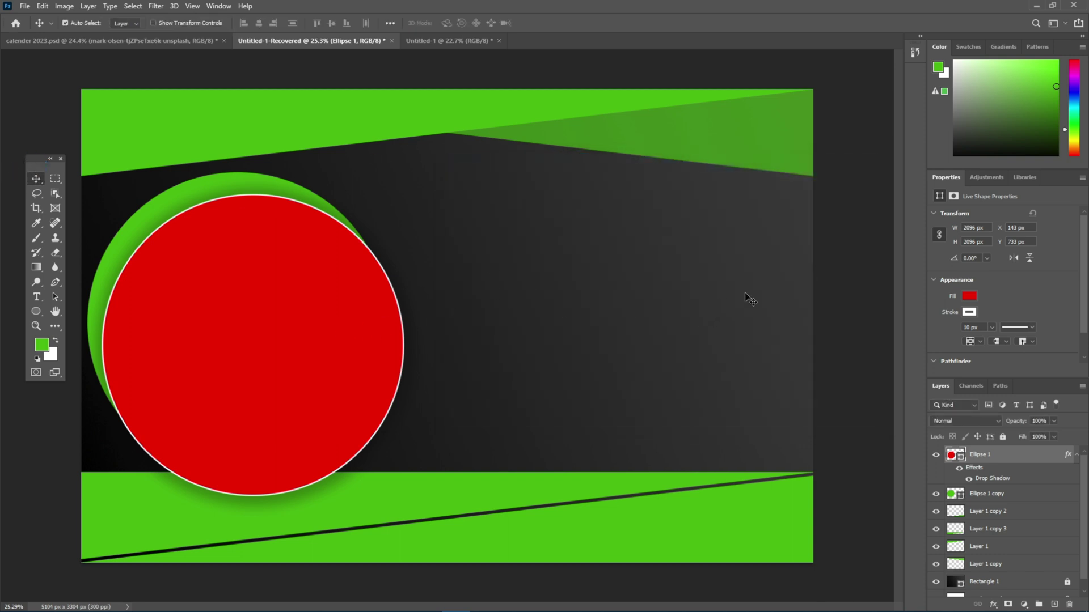
# Step: Bring the bird photo from the Untitled-1 document over the red circle at X 148, Y -26 px and clip it to the circle
pyautogui.scroll(-1, 741, 294)
pyautogui.click(821, 288)
pyautogui.click(274, 311)
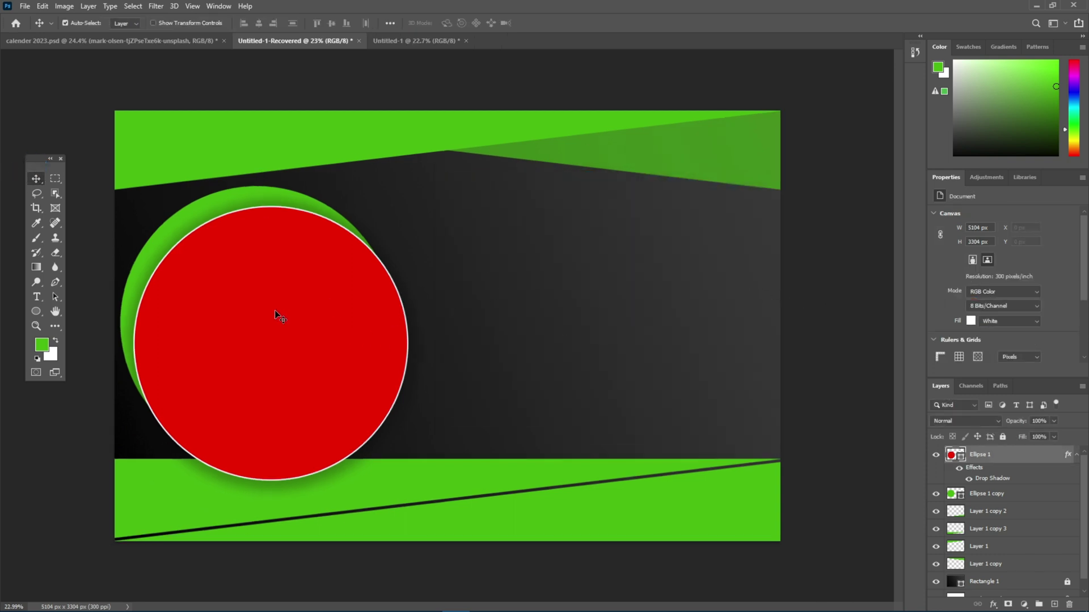
pyautogui.click(274, 311)
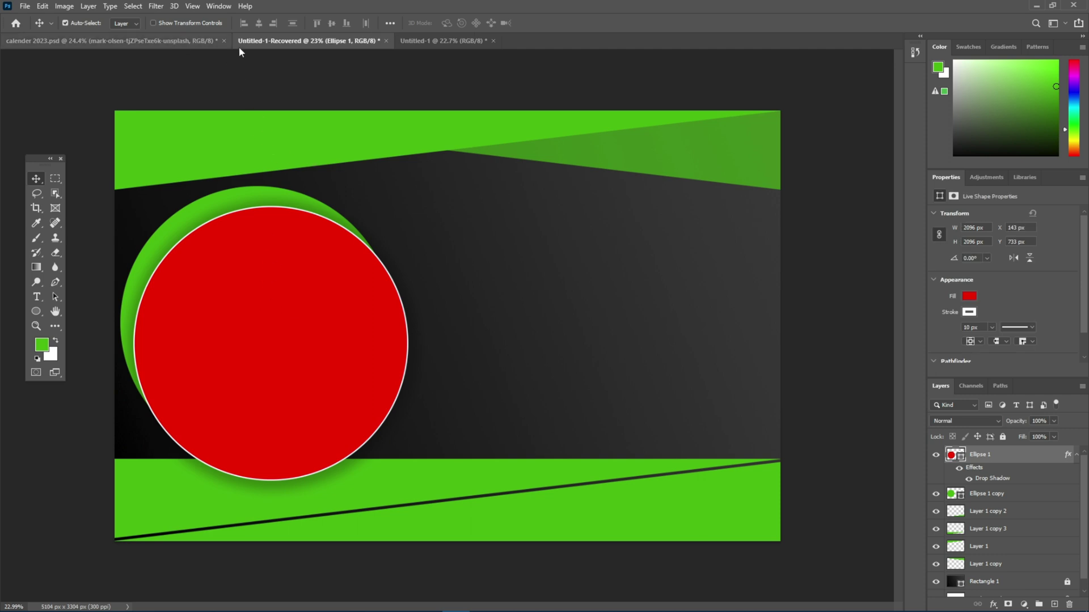
pyautogui.click(436, 43)
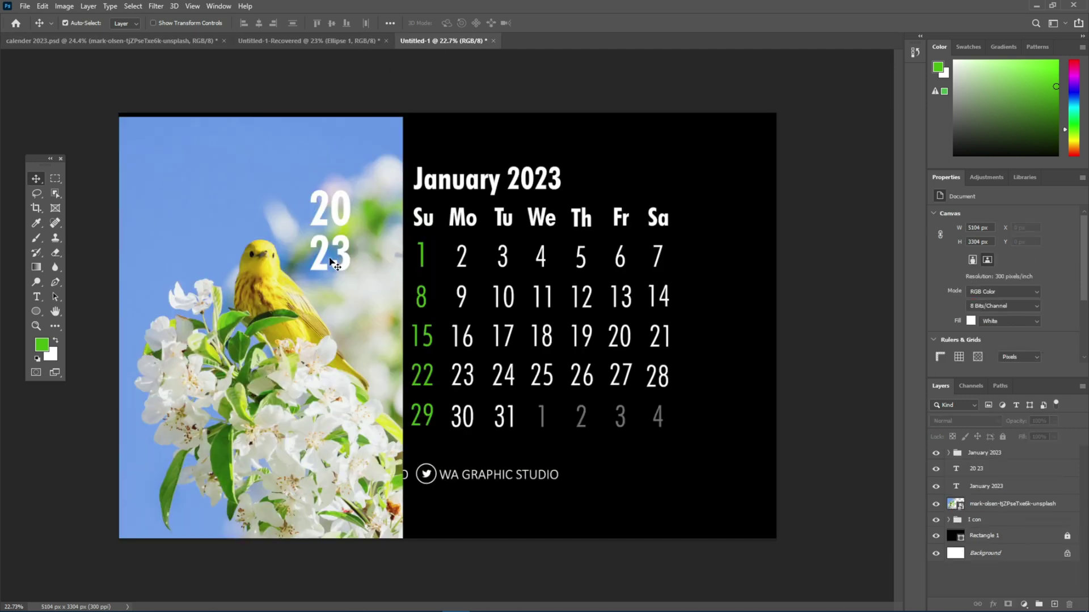
pyautogui.click(212, 278)
pyautogui.moveTo(249, 264); pyautogui.dragTo(276, 292)
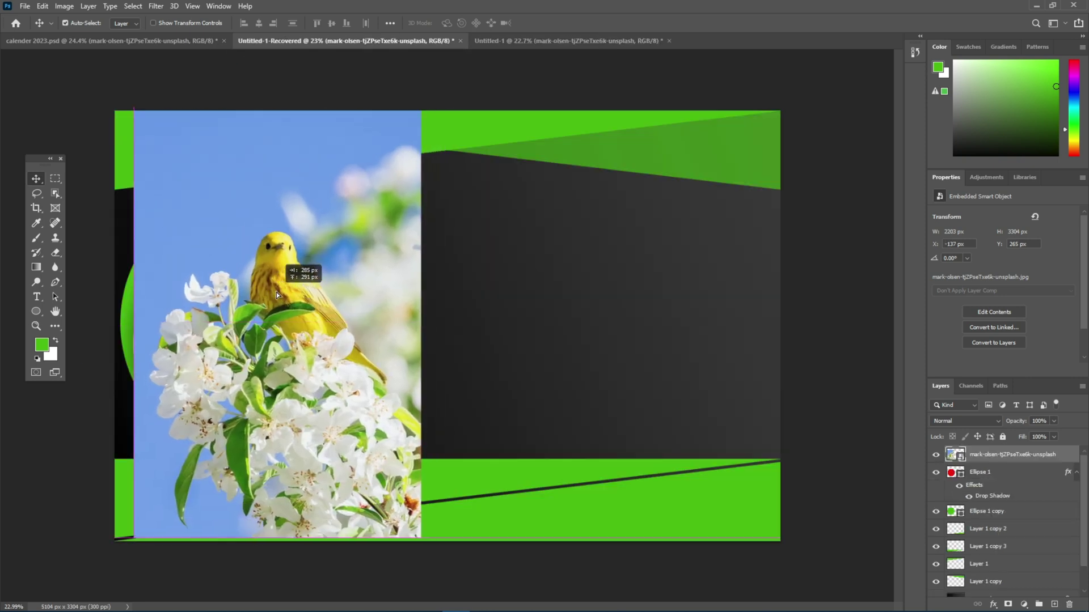
pyautogui.rightClick(1065, 458)
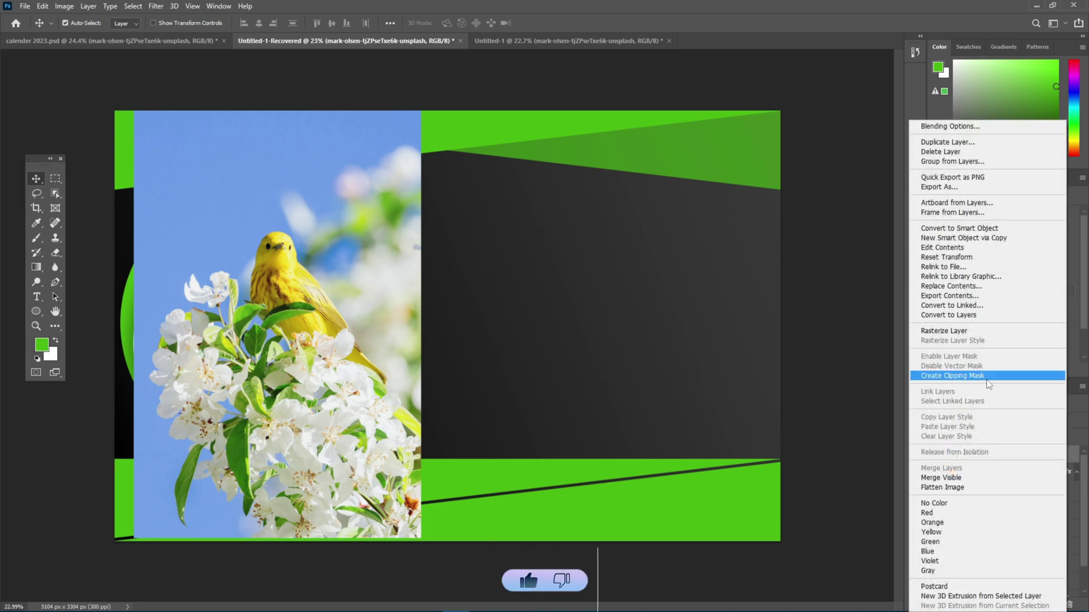
pyautogui.click(964, 376)
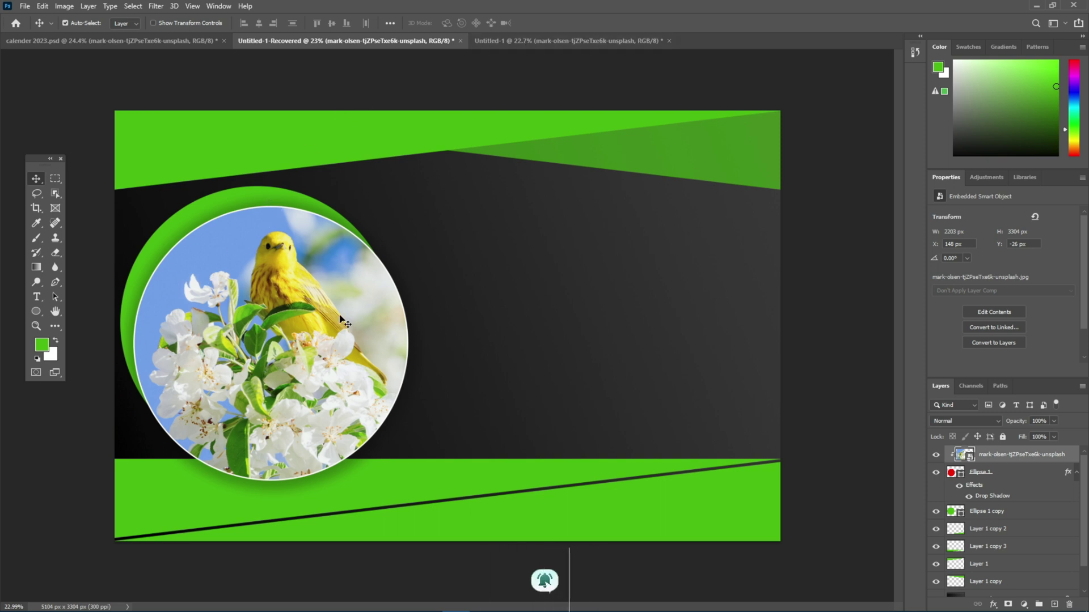
# Step: Draw a green circle about 860 px across and position it over the photo circle's upper-right edge at about X 1814, Y 539 px
pyautogui.click(38, 313)
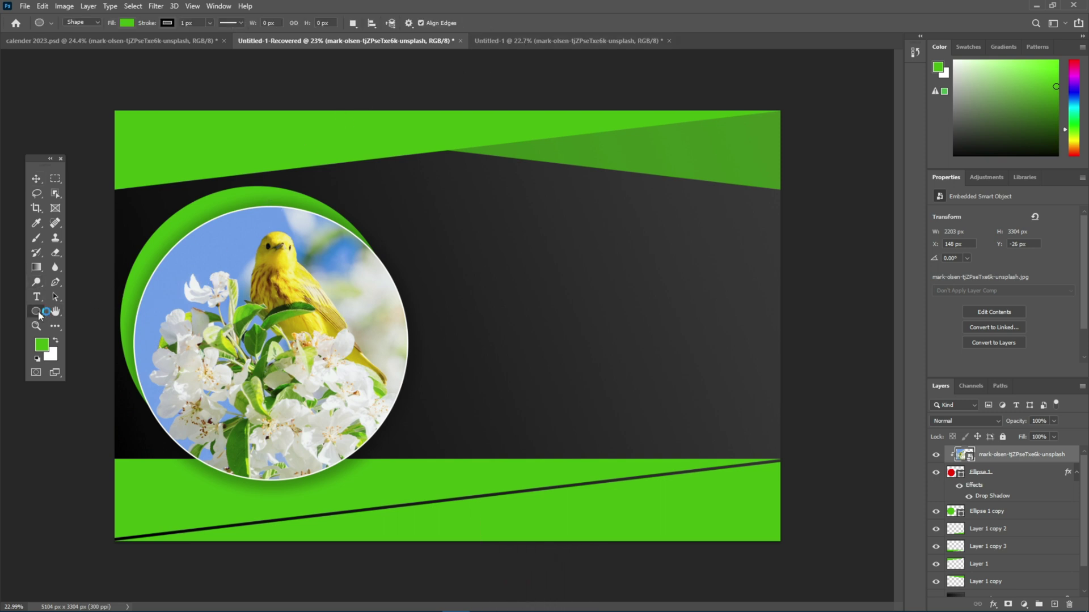
pyautogui.moveTo(378, 201); pyautogui.dragTo(426, 255)
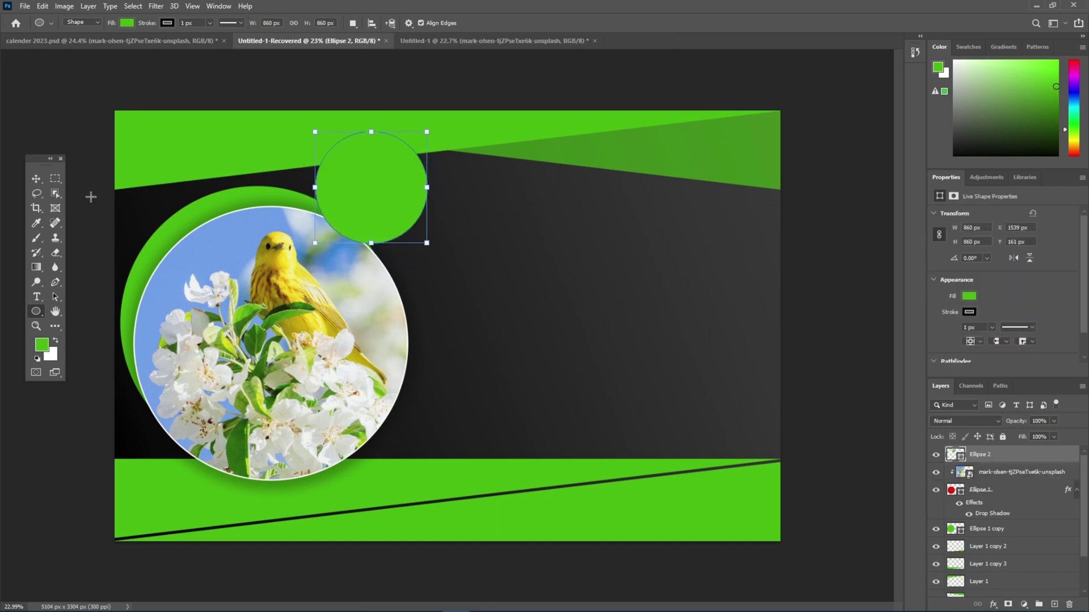
pyautogui.click(35, 179)
pyautogui.moveTo(378, 221); pyautogui.dragTo(395, 248)
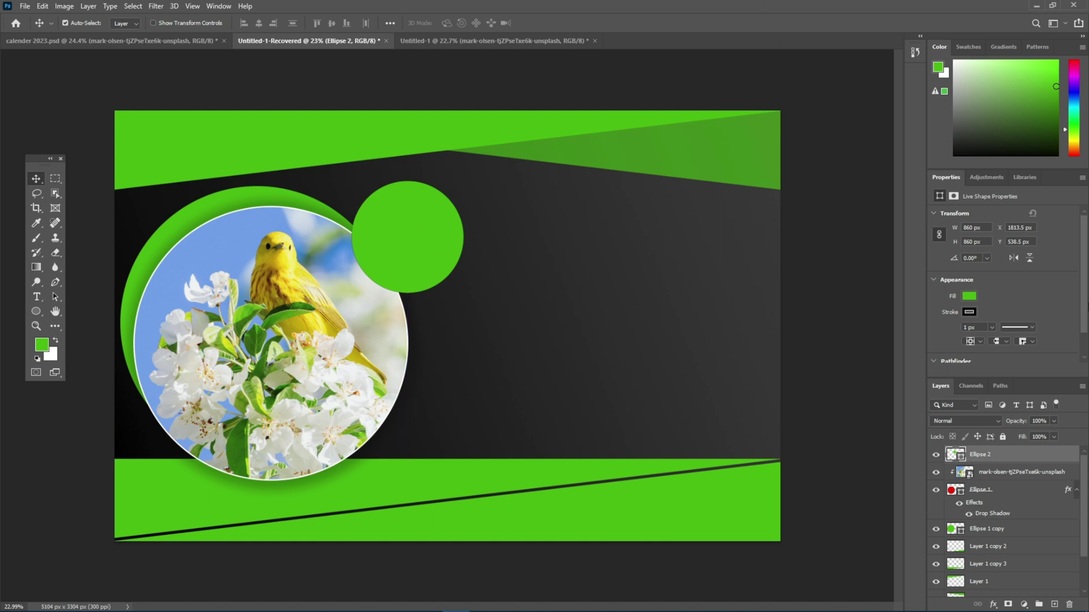
# Step: Remove the small circle's stroke and give it a linear gradient fill with the dark colour stop set to 317f02
pyautogui.click(969, 312)
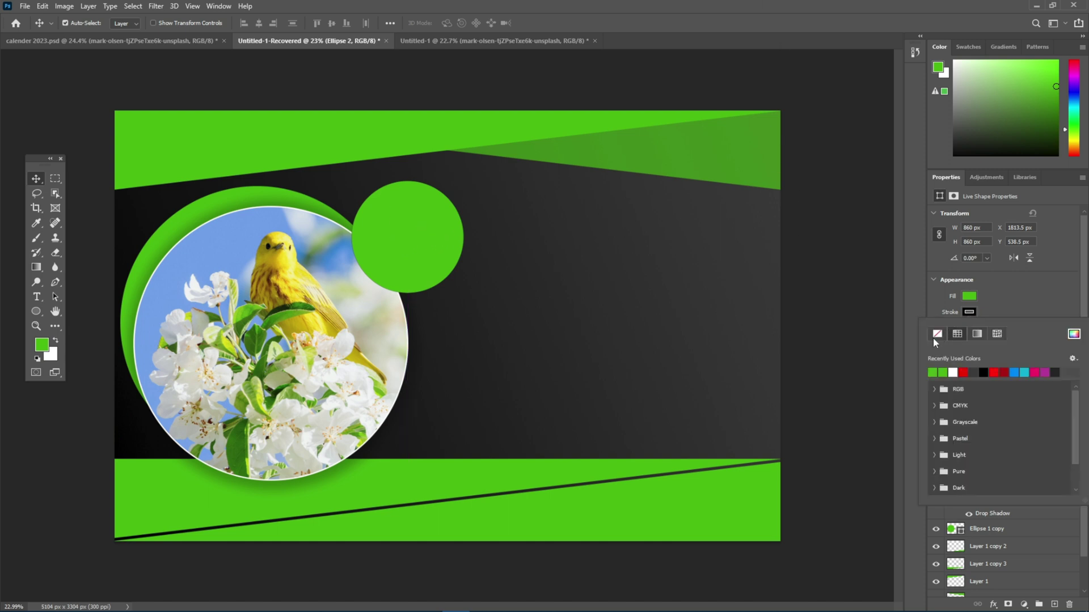
pyautogui.click(933, 338)
pyautogui.click(969, 297)
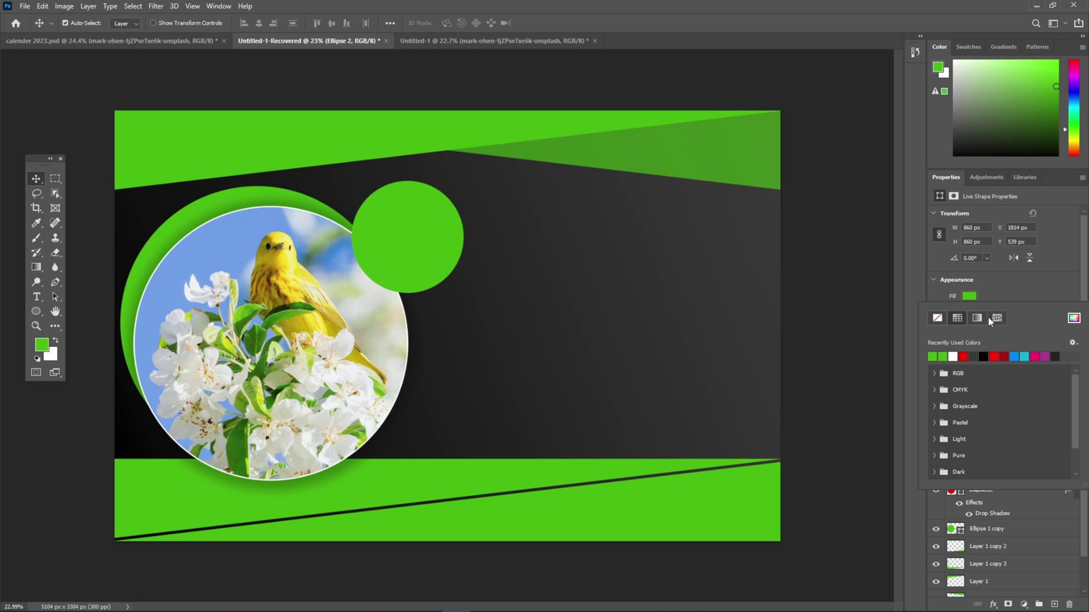
pyautogui.click(976, 317)
pyautogui.doubleClick(930, 447)
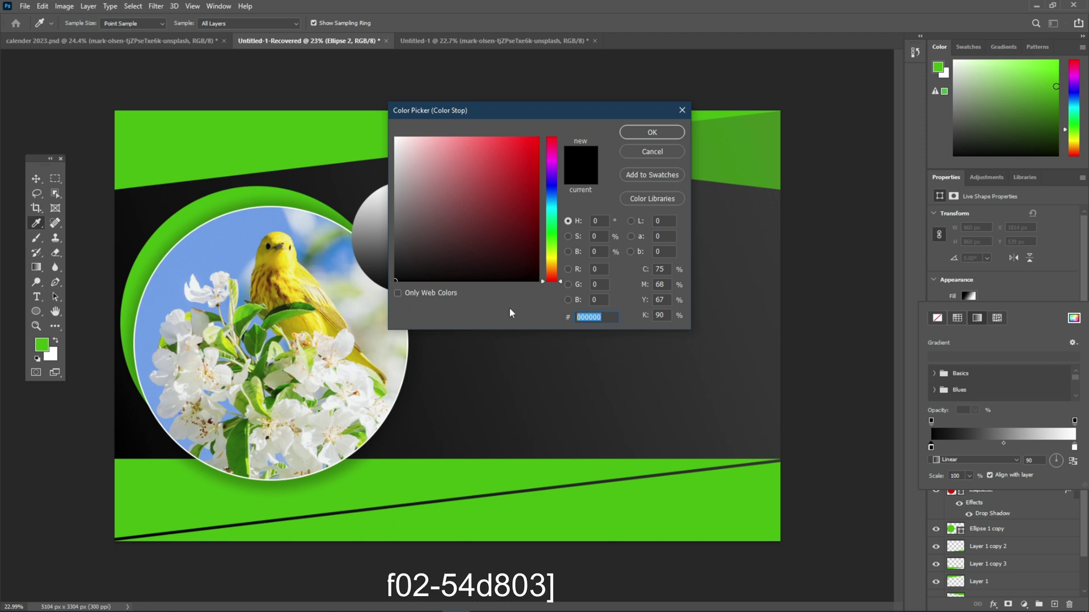
pyautogui.write('31')
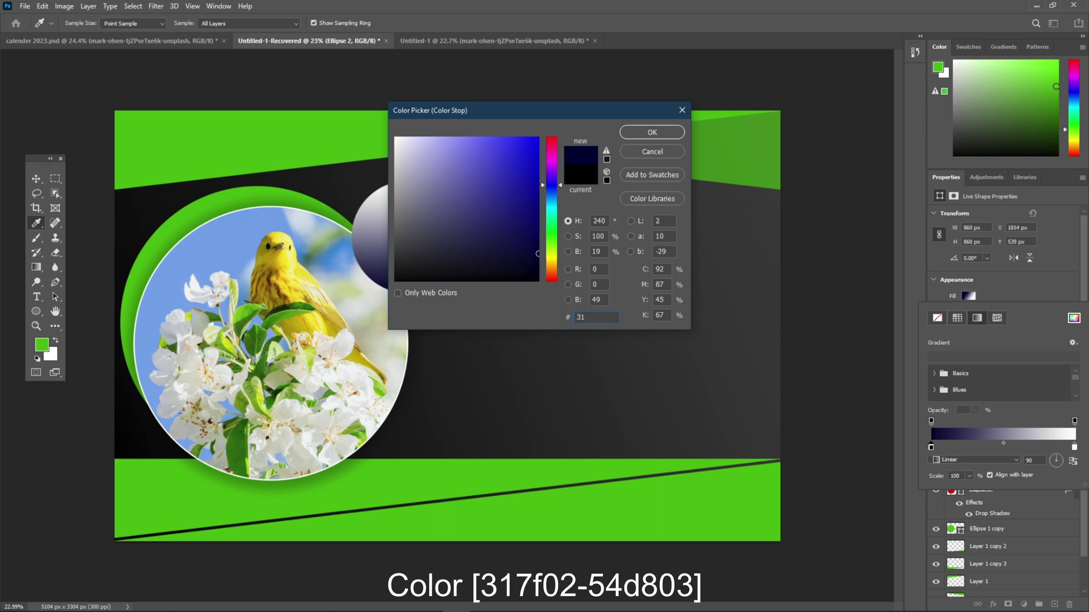
pyautogui.write('7f')
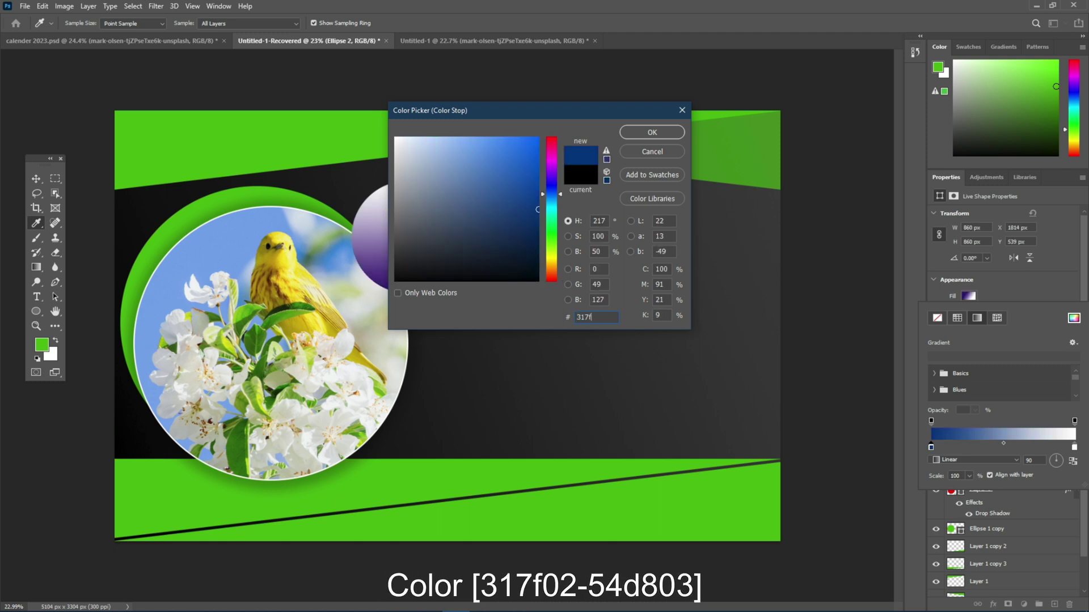
pyautogui.write('02')
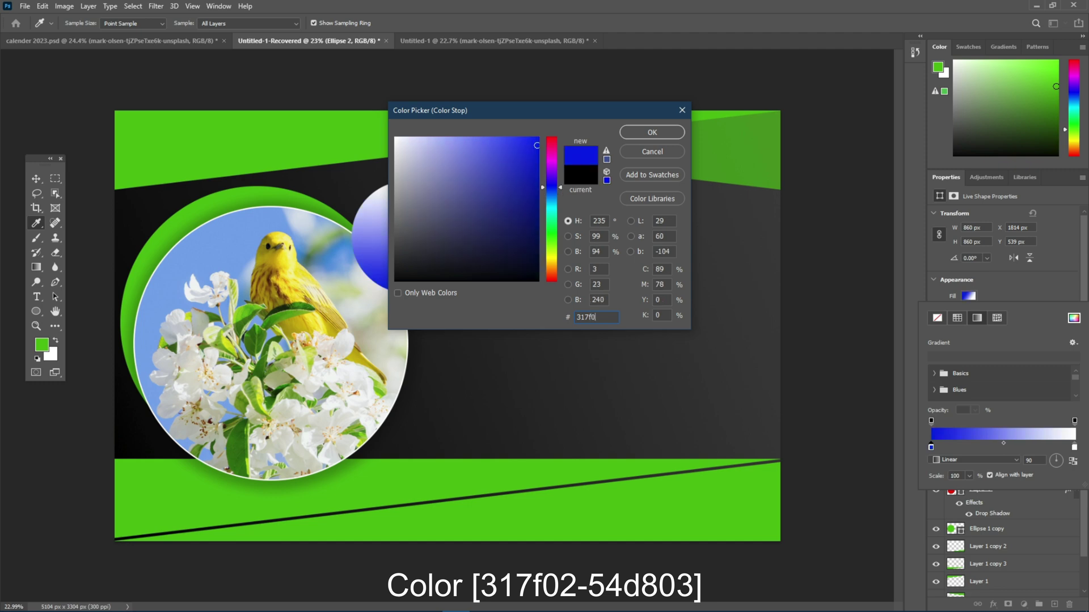
pyautogui.click(646, 133)
# Step: Set the white colour stop of the small circle's gradient to 54d803
pyautogui.doubleClick(1073, 448)
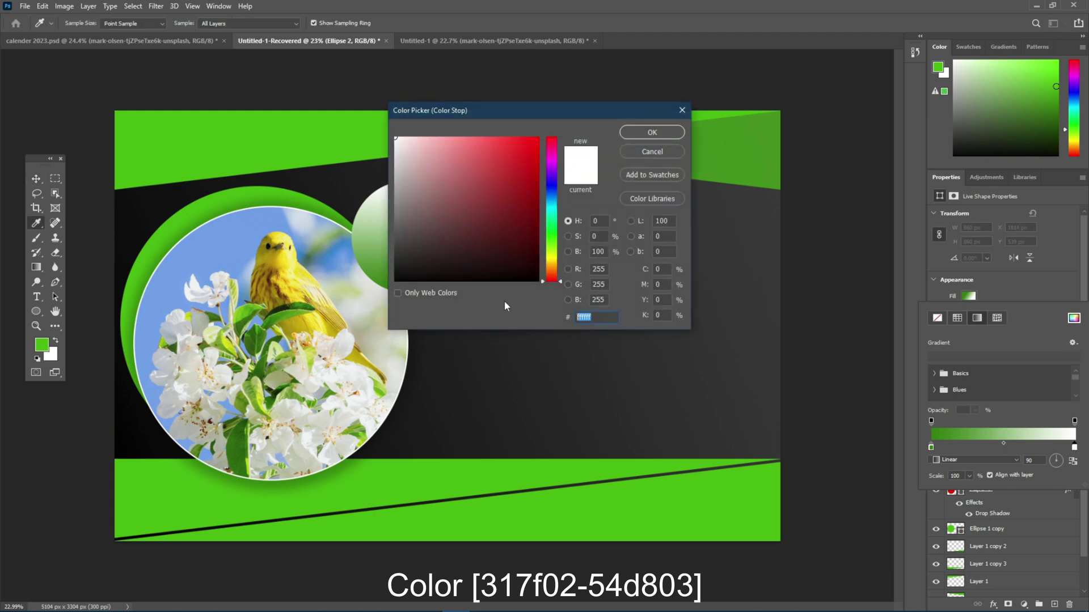
pyautogui.write('54')
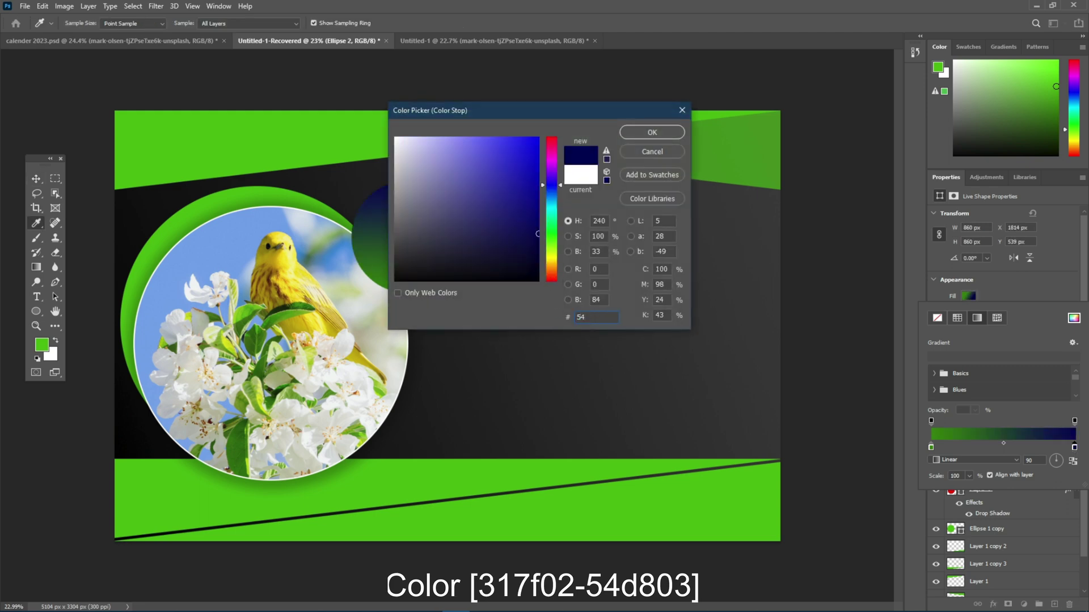
pyautogui.write('d803')
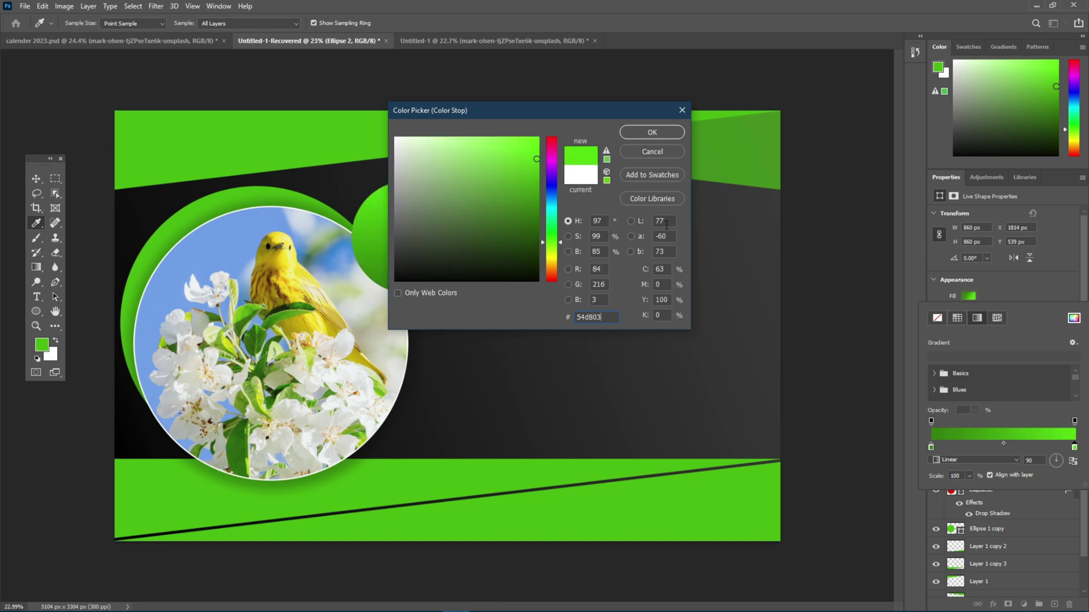
pyautogui.click(650, 133)
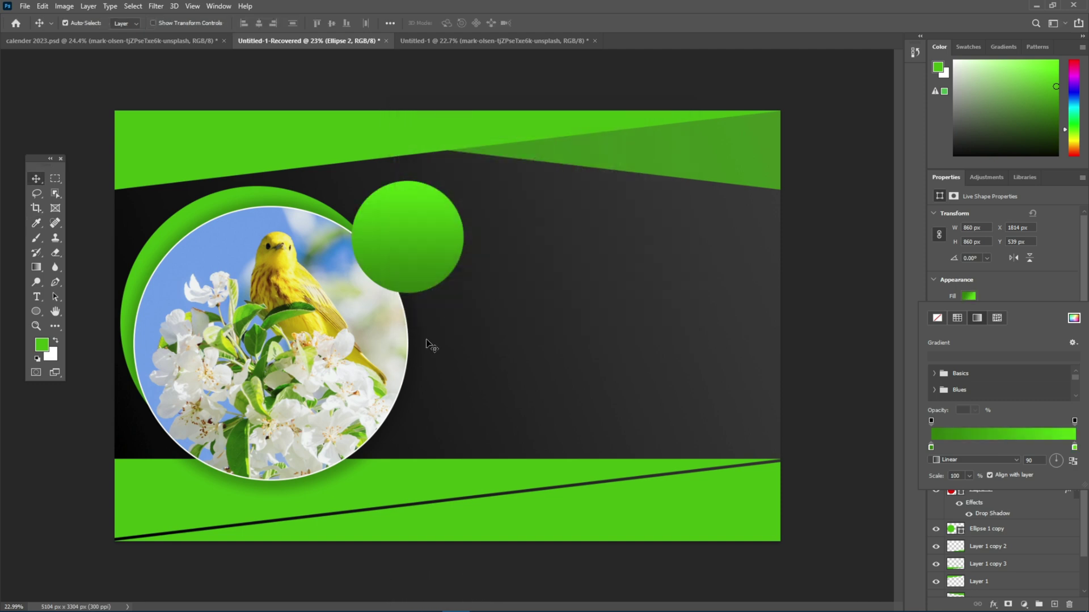
# Step: Bring the "20 23" text from the Untitled-1 document onto the small green circle in Untitled-1-Recovered
pyautogui.click(402, 40)
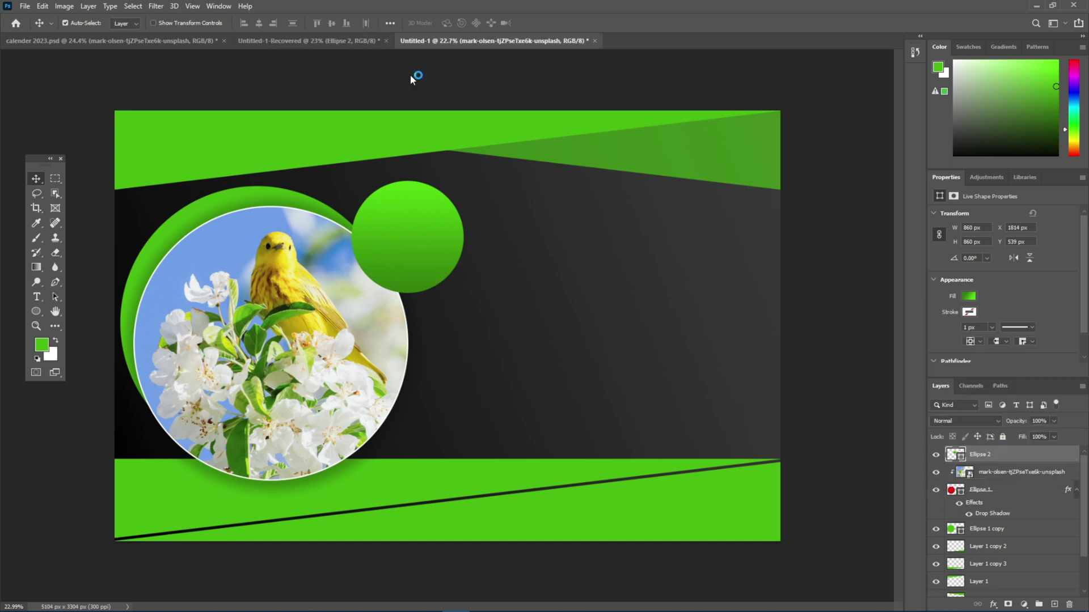
pyautogui.moveTo(344, 245); pyautogui.dragTo(327, 54)
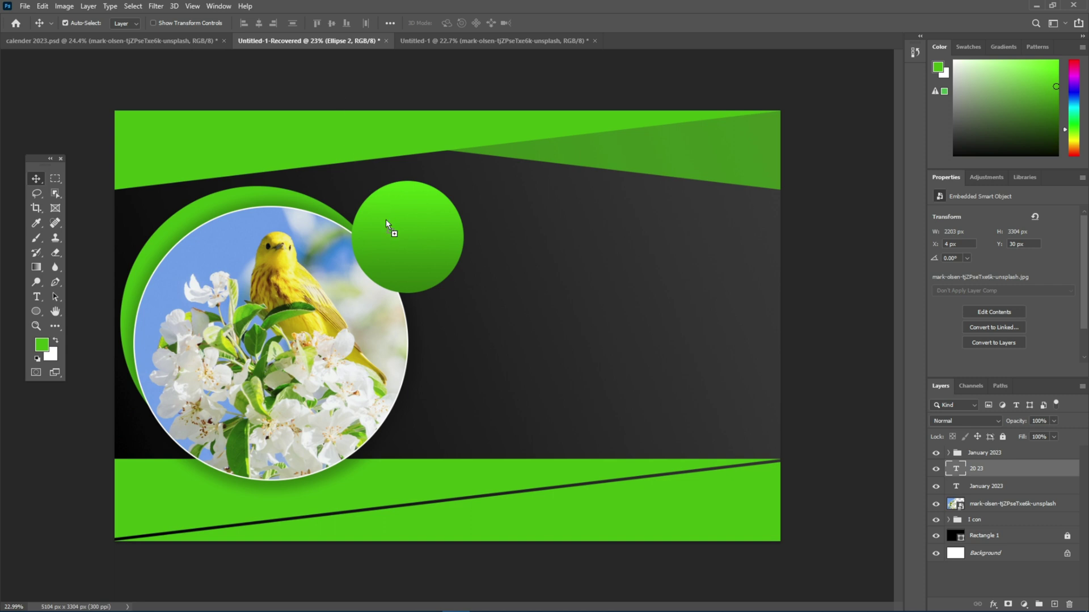
pyautogui.moveTo(385, 219); pyautogui.dragTo(423, 256)
# Step: Scale the small green circle to about 795 px across and position it behind the "20 23" text at about X 1841, Y 575 px
pyautogui.click(454, 238)
pyautogui.hotkey('ctrl', 't')
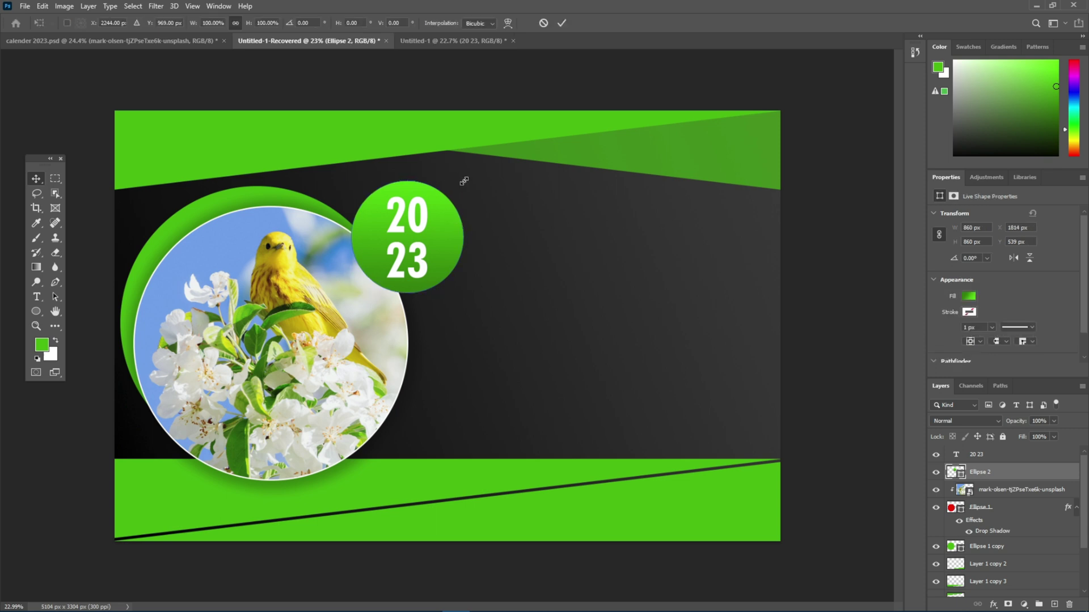
pyautogui.moveTo(461, 189); pyautogui.dragTo(464, 186)
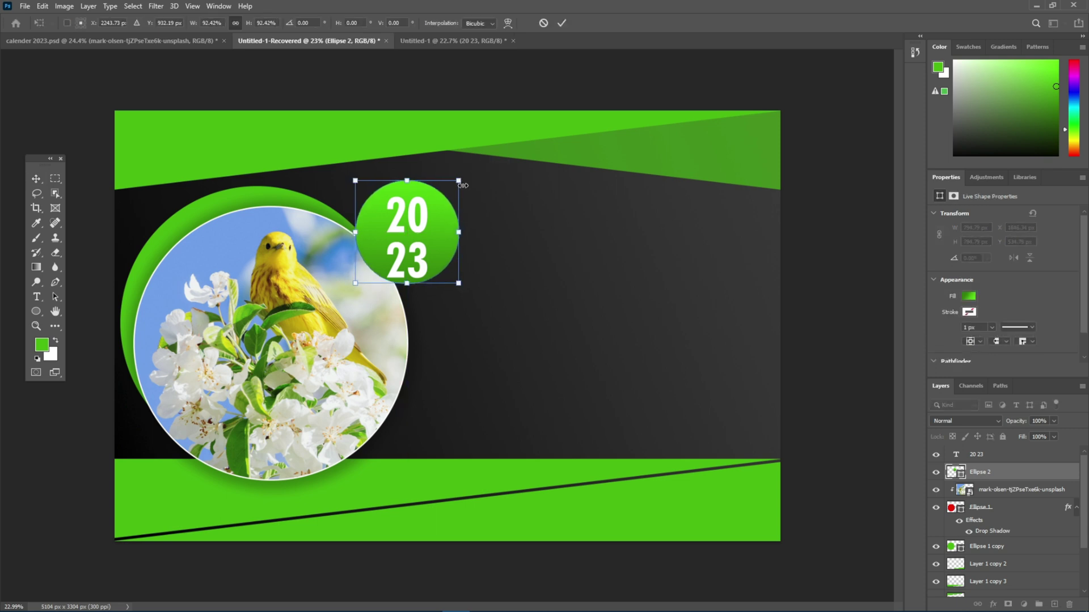
pyautogui.press('Return')
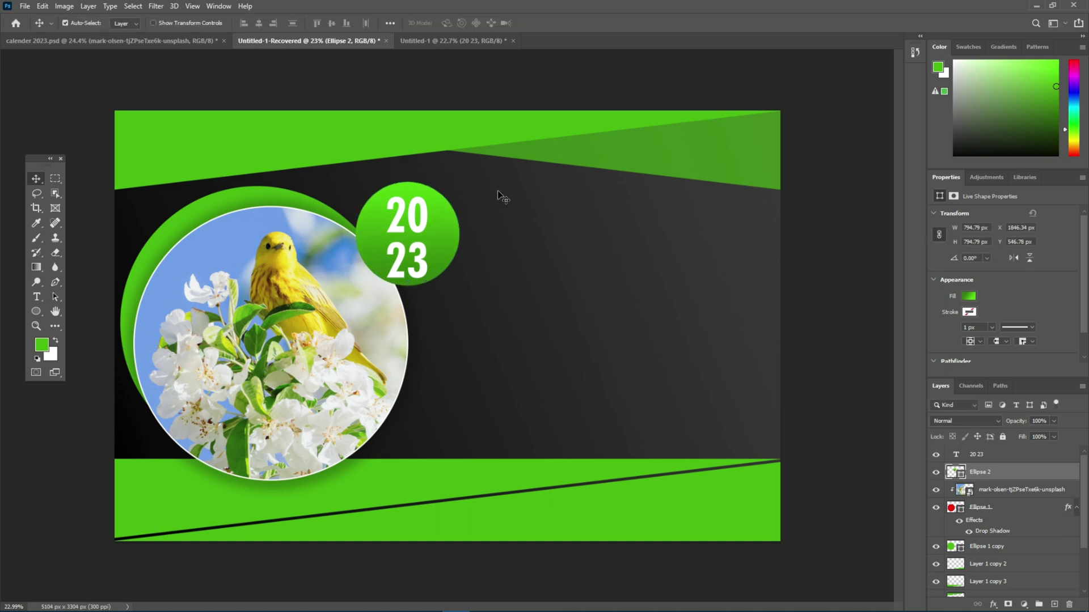
pyautogui.press('Left')
pyautogui.press('Left')
pyautogui.press('Left')
pyautogui.press('Left')
pyautogui.press('Left')
pyautogui.press('Down')
pyautogui.press('Down')
pyautogui.press('Down')
pyautogui.press('Down')
pyautogui.press('Down')
pyautogui.press('Down')
pyautogui.press('Down')
pyautogui.press('Down')
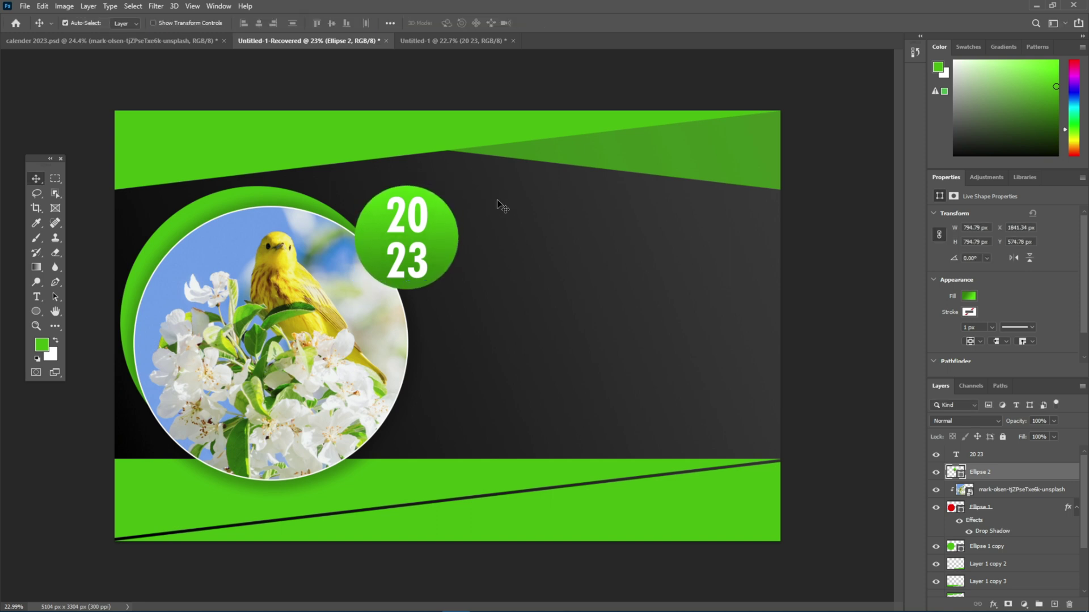
pyautogui.keyDown('shift'); pyautogui.click(424, 256); pyautogui.keyUp('shift')
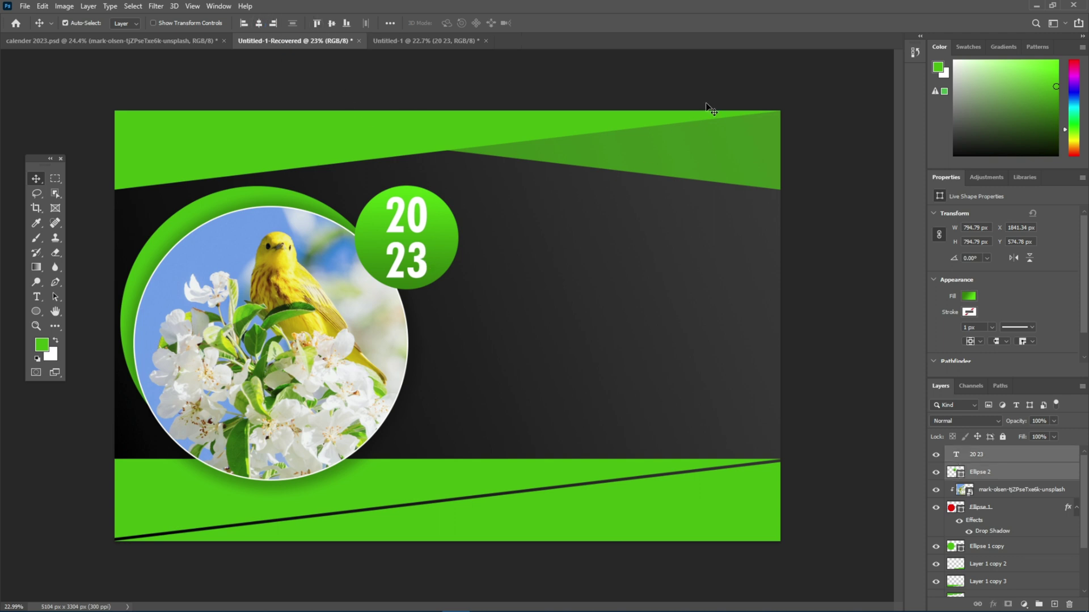
pyautogui.click(737, 76)
pyautogui.hotkey('ctrl', '+')
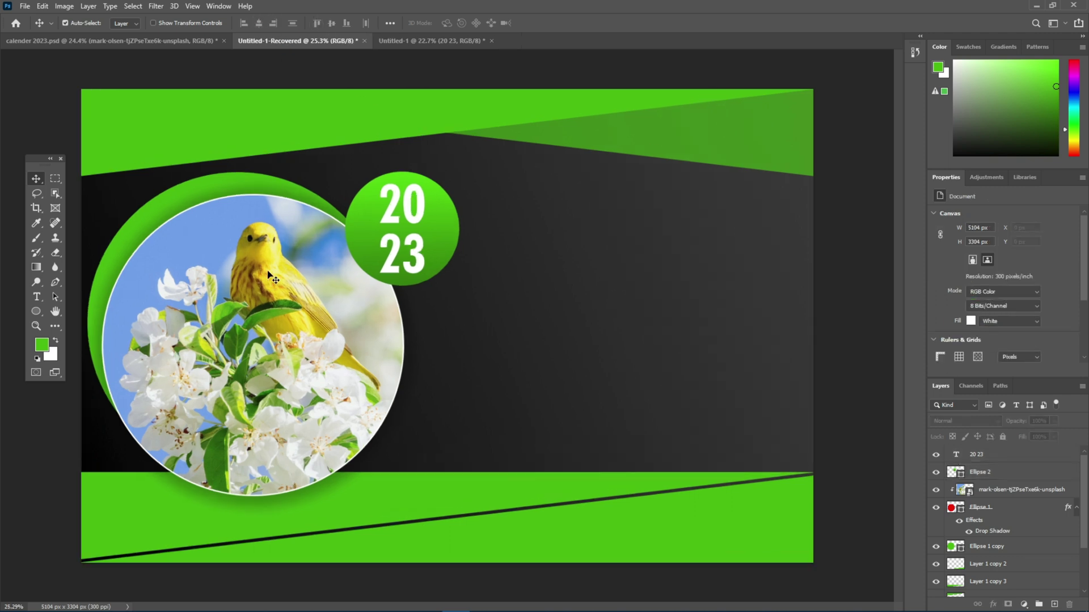
# Step: Bring the January 2023 title and date group from Untitled-1 and place them beside the year badge, centred at about X 3854, Y 1545 px
pyautogui.click(402, 41)
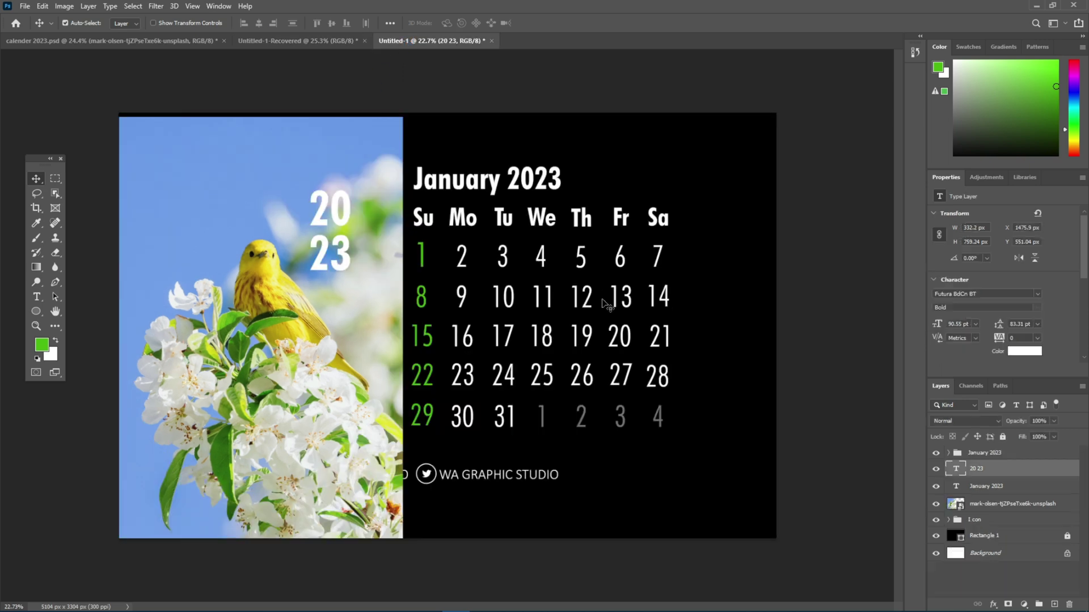
pyautogui.hotkey('ctrl', '+')
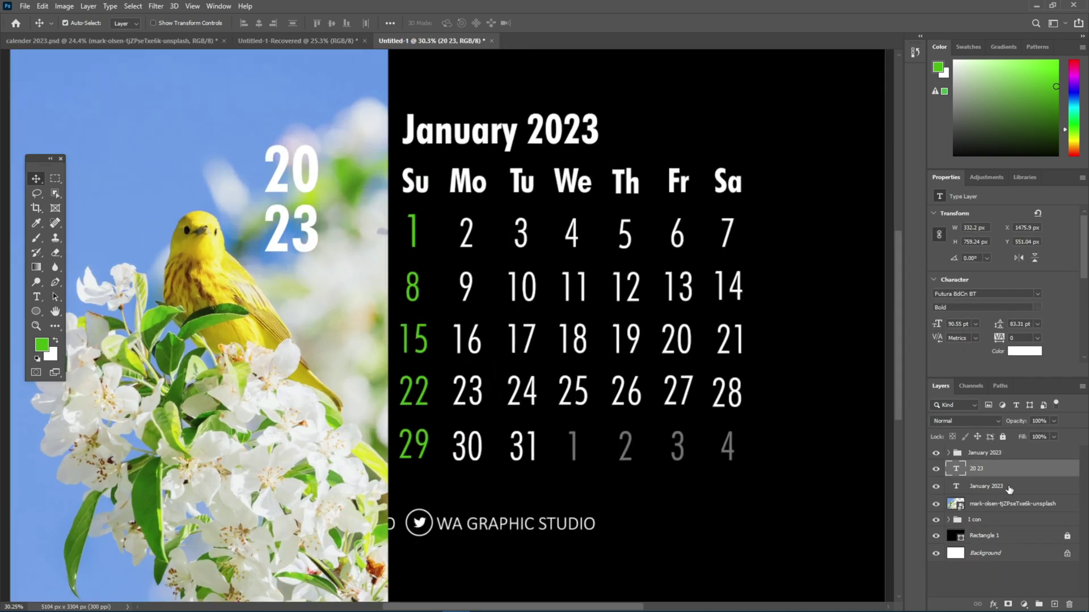
pyautogui.hotkey('ctrl', '-')
pyautogui.moveTo(993, 470); pyautogui.dragTo(1007, 497)
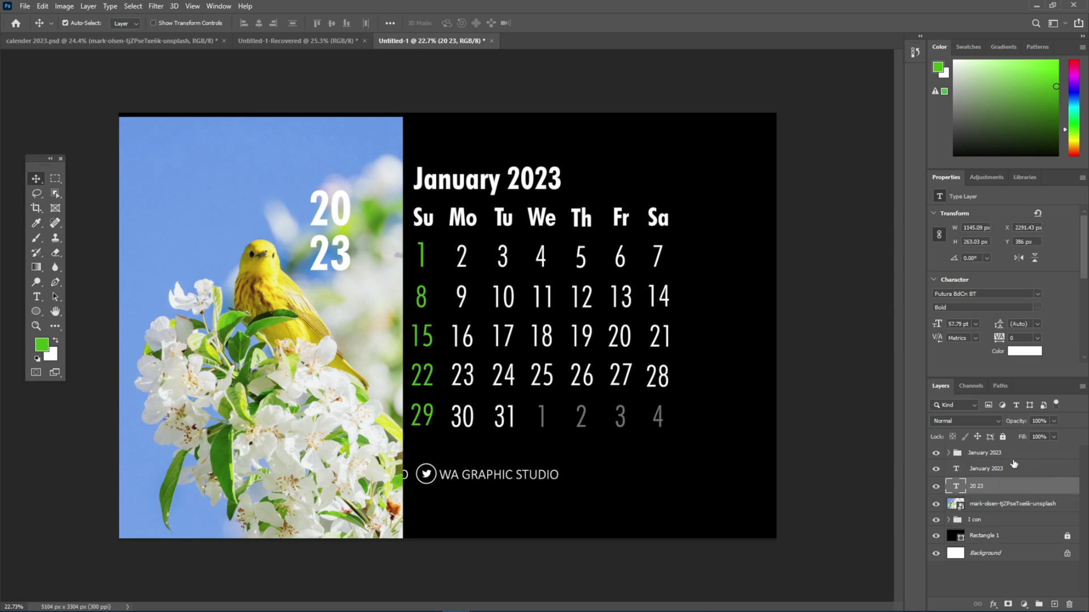
pyautogui.click(1004, 468)
pyautogui.keyDown('ctrl'); pyautogui.click(1008, 453); pyautogui.keyUp('ctrl')
pyautogui.moveTo(1009, 443); pyautogui.dragTo(658, 306)
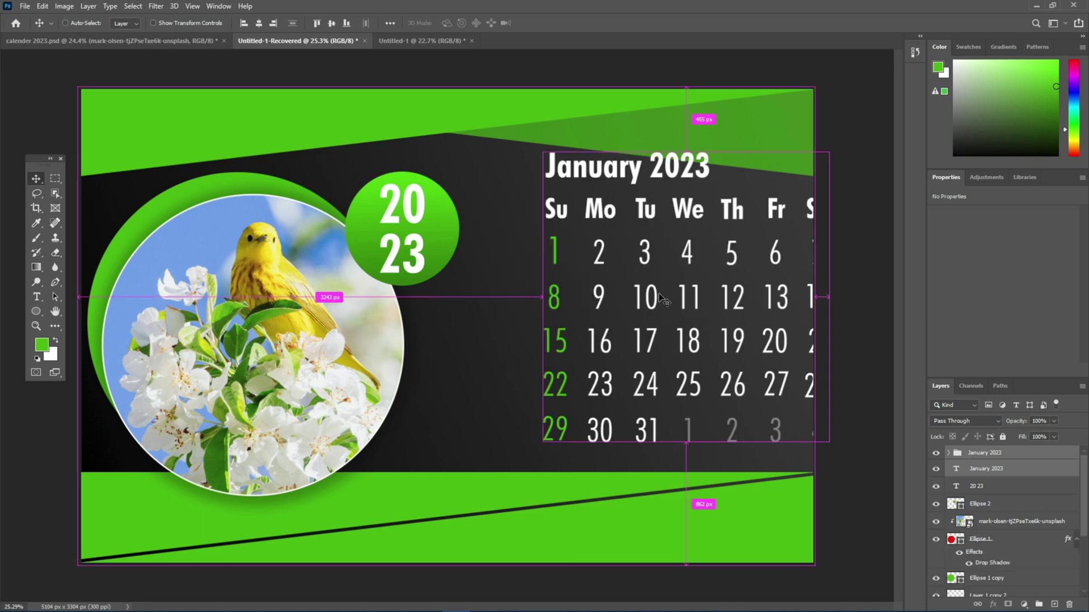
pyautogui.hotkey('ctrl', 't')
pyautogui.moveTo(723, 306); pyautogui.dragTo(679, 312)
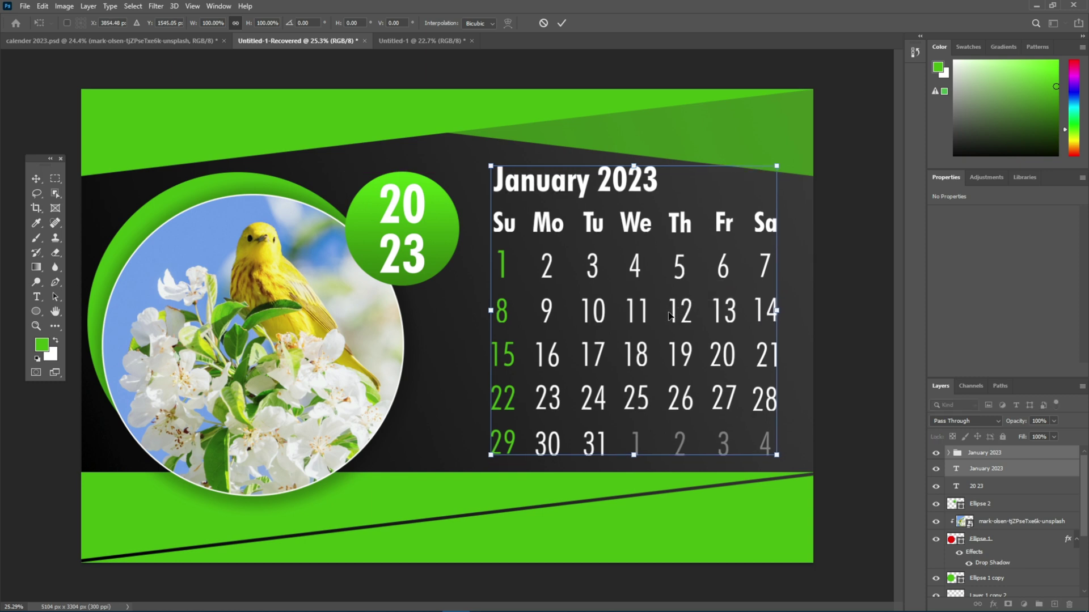
pyautogui.press('Return')
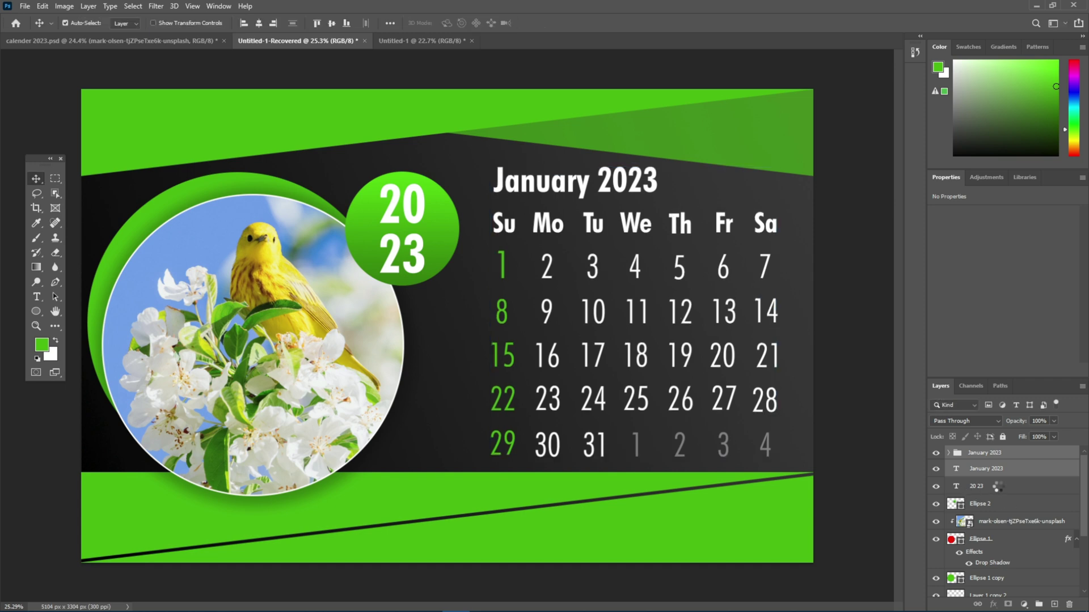
# Step: Draw a green rectangle about 2069 × 250 px behind the weekday row, layered directly above the "20 23" text
pyautogui.click(998, 488)
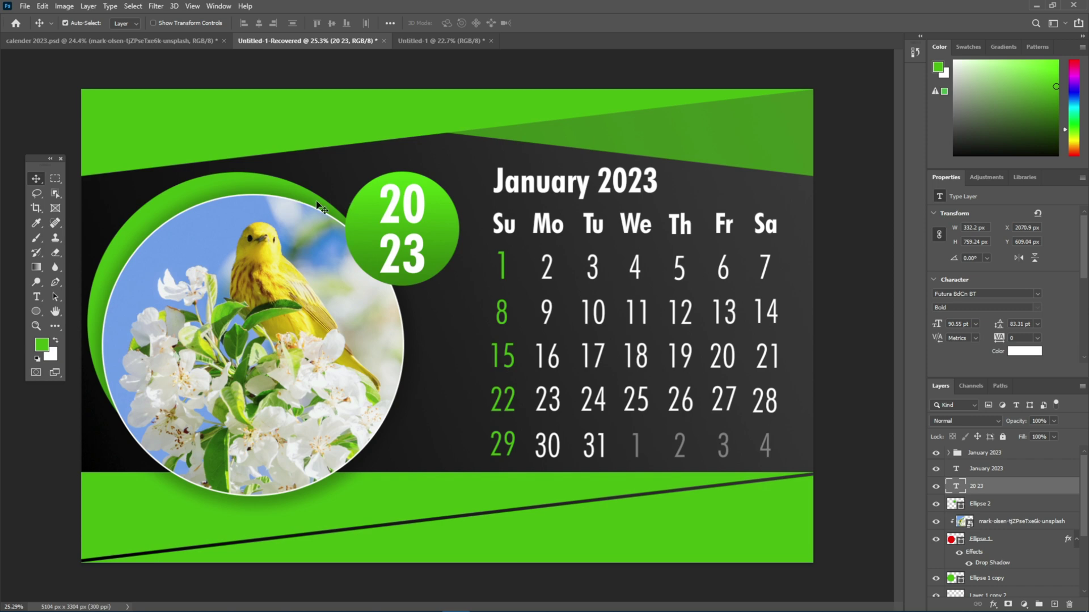
pyautogui.rightClick(31, 314)
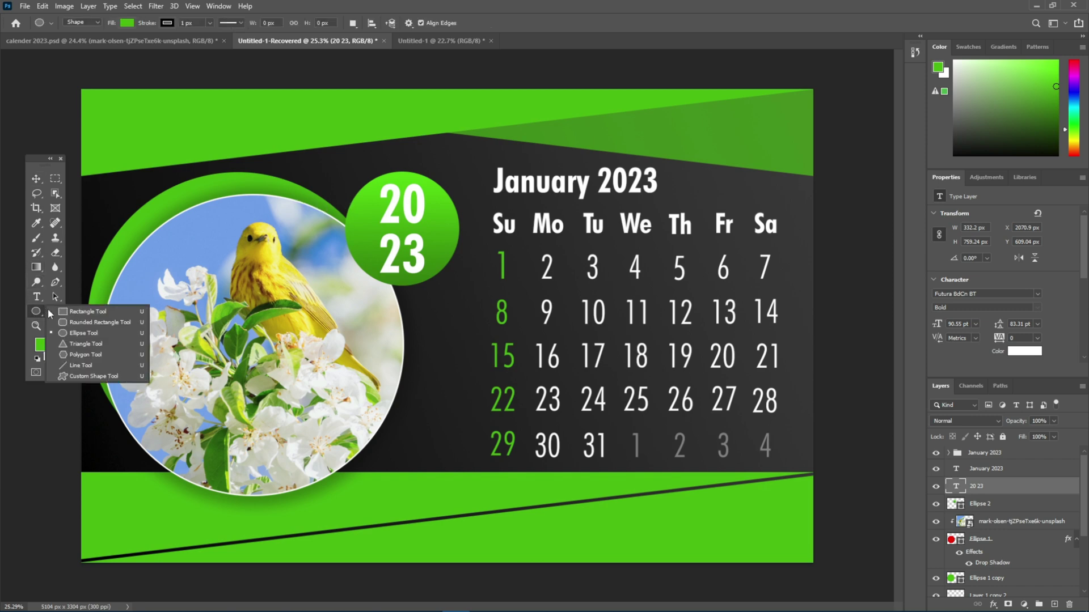
pyautogui.click(86, 317)
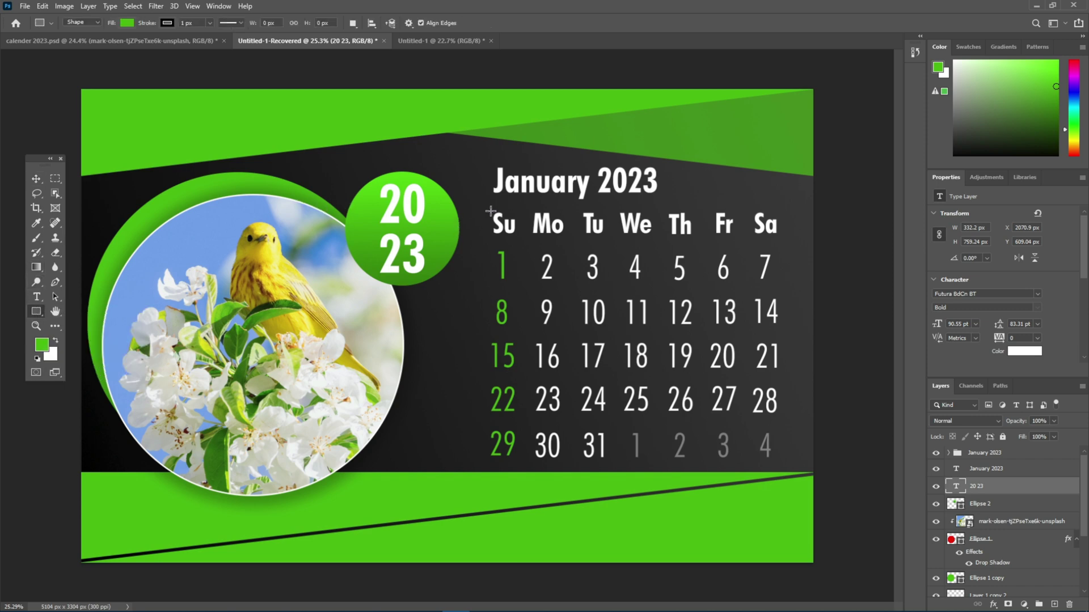
pyautogui.moveTo(487, 209); pyautogui.dragTo(783, 241)
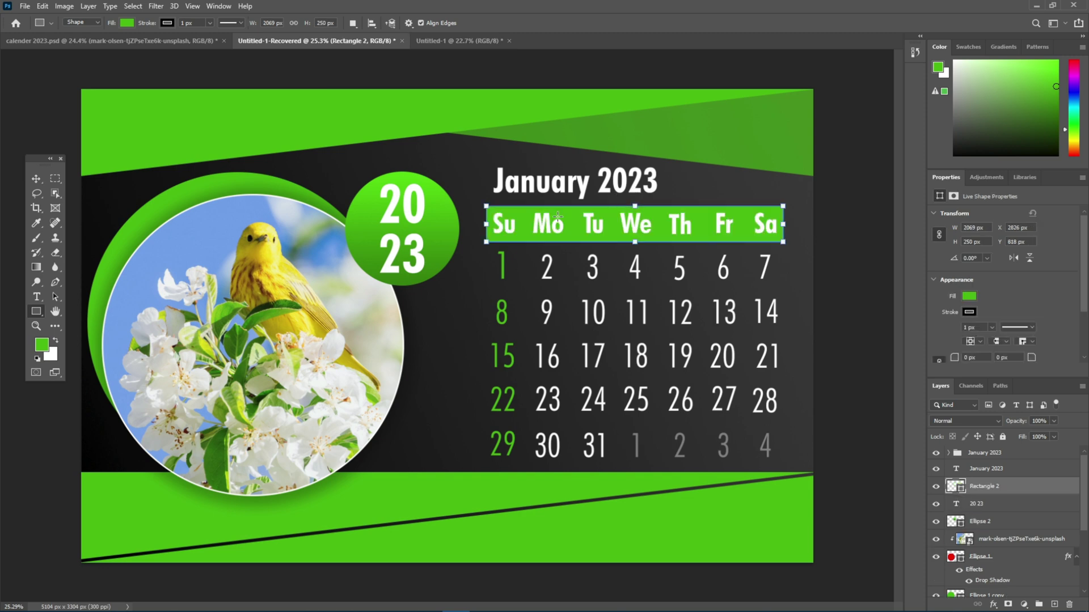
# Step: Round the corners of the green weekday bar to about 48 px
pyautogui.scroll(3, 634, 202)
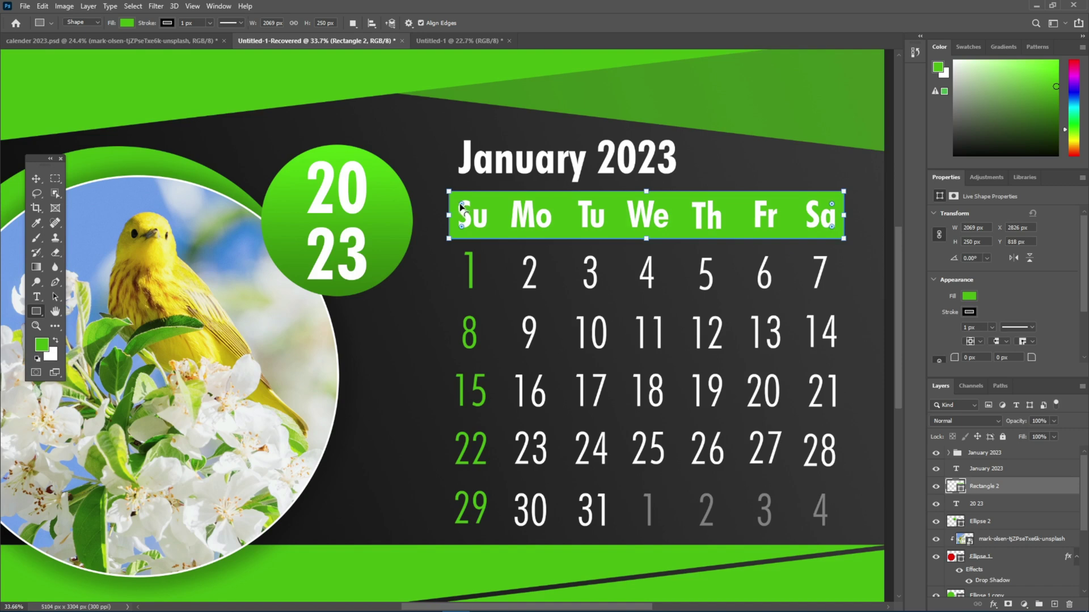
pyautogui.moveTo(460, 207); pyautogui.dragTo(459, 204)
pyautogui.click(35, 179)
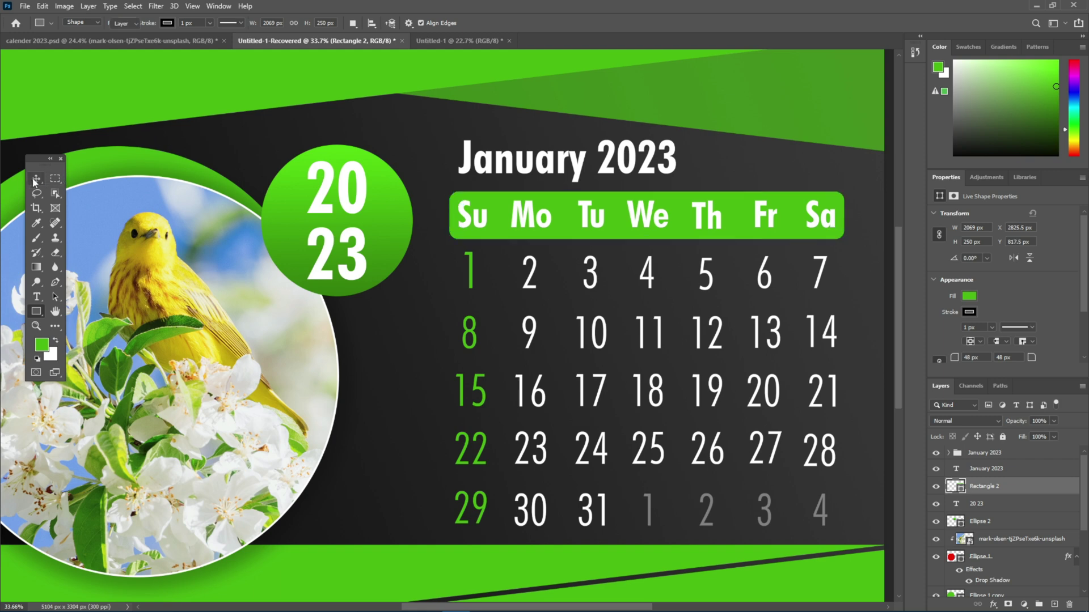
# Step: Remove the weekday bar's stroke and set its layer opacity to 70%
pyautogui.click(969, 313)
pyautogui.click(937, 334)
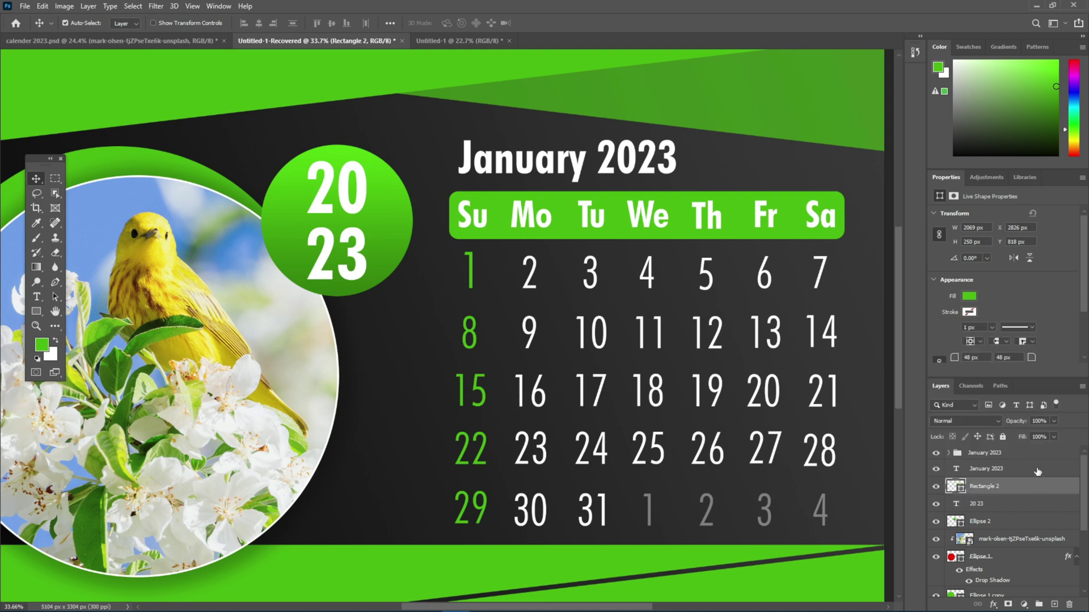
pyautogui.press('7')
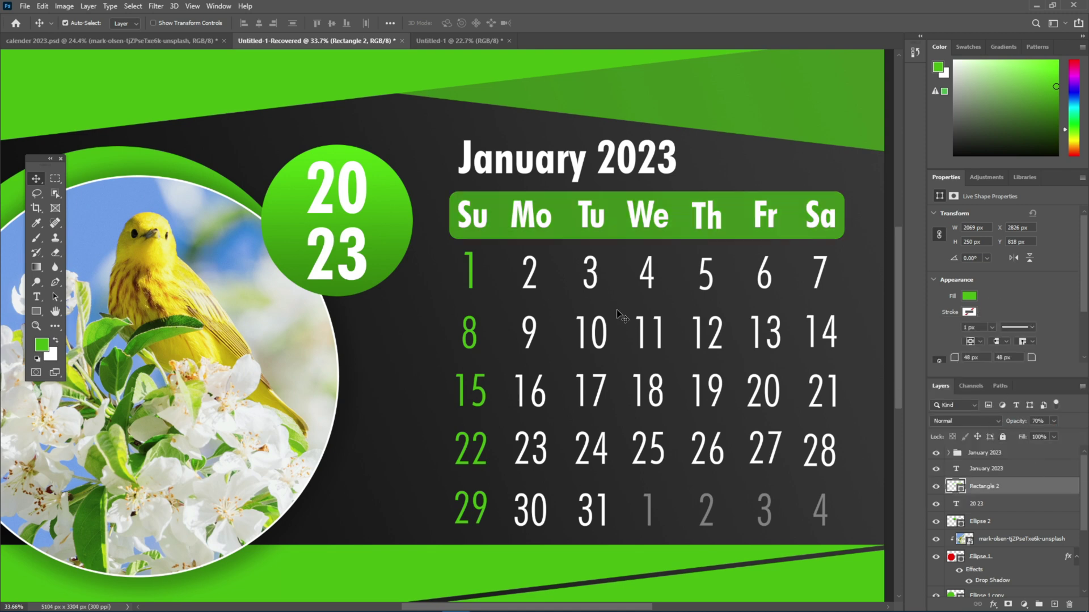
pyautogui.scroll(-3, 554, 250)
pyautogui.scroll(1, 687, 365)
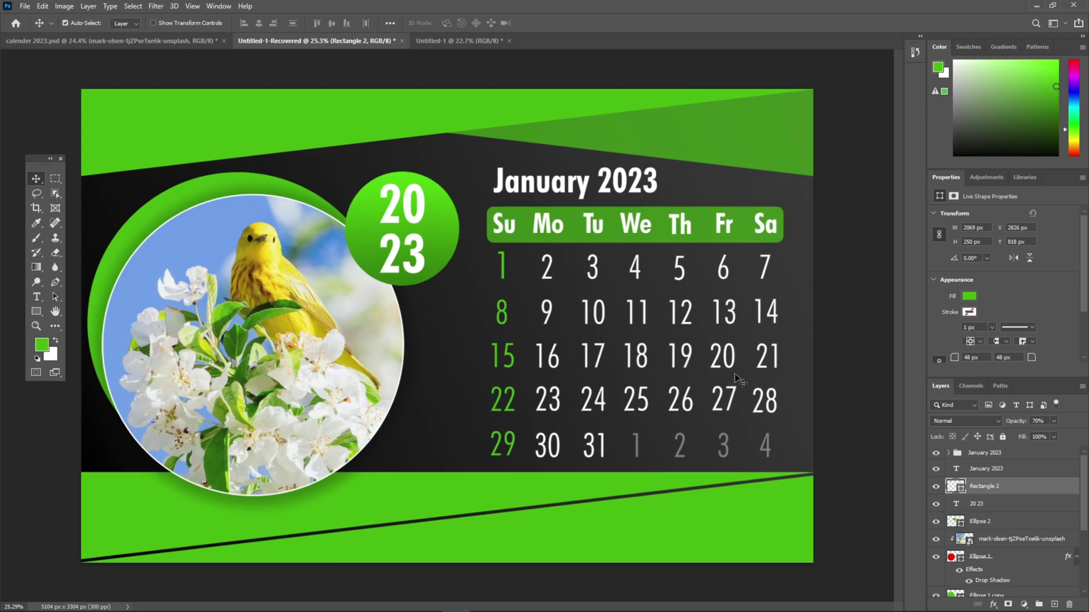
# Step: Duplicate the weekday bar, stretch the copy to about 1507 px tall and position it behind the dates at X 2826, Y 1108 px
pyautogui.click(1016, 500)
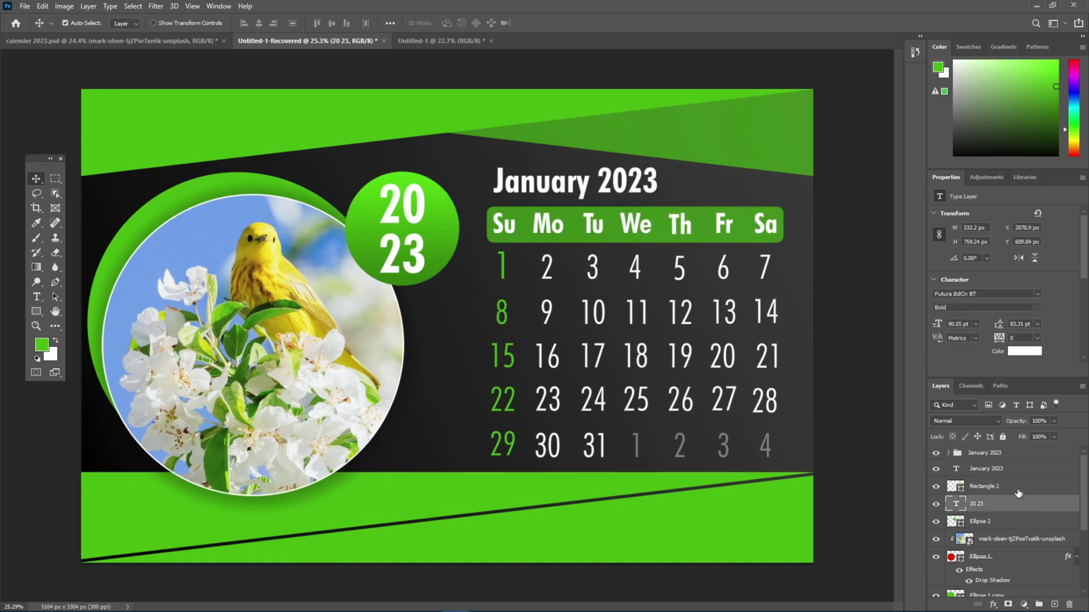
pyautogui.click(1012, 487)
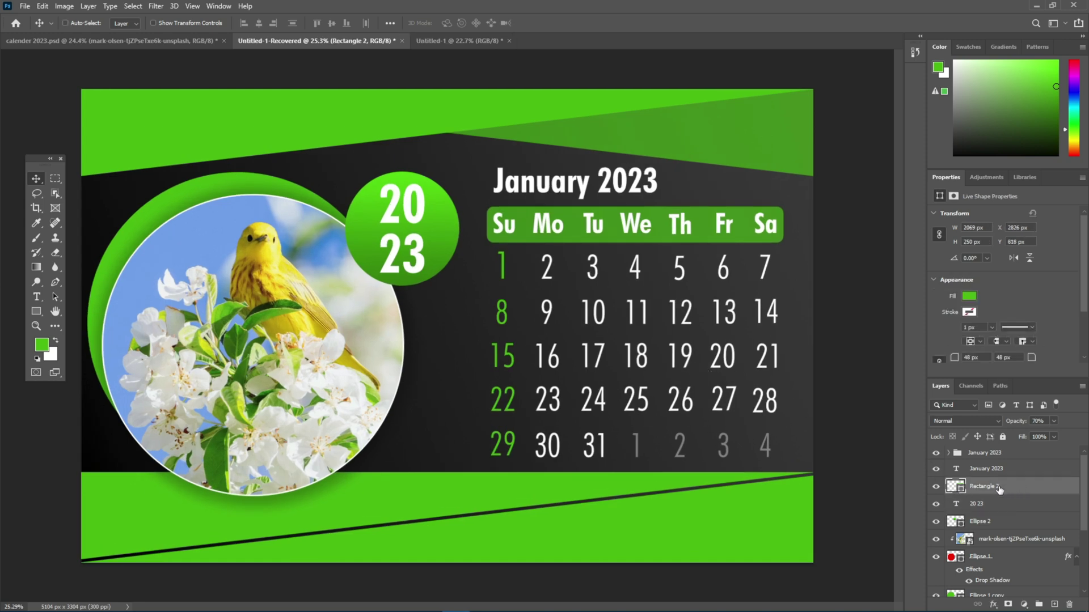
pyautogui.hotkey('ctrl', 'j')
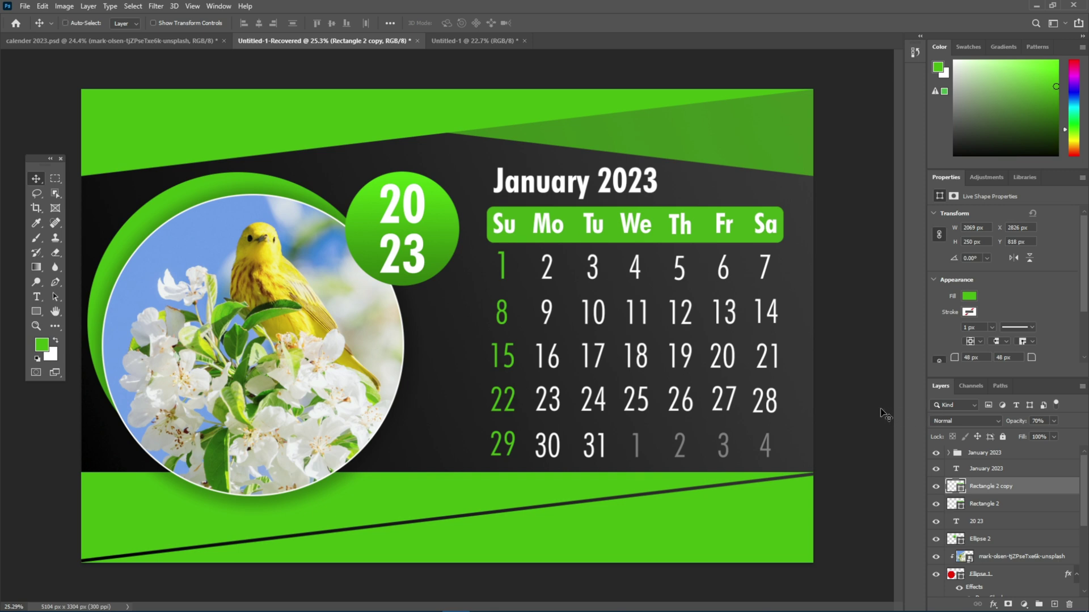
pyautogui.hotkey('ctrl', 't')
pyautogui.moveTo(613, 224); pyautogui.dragTo(676, 465)
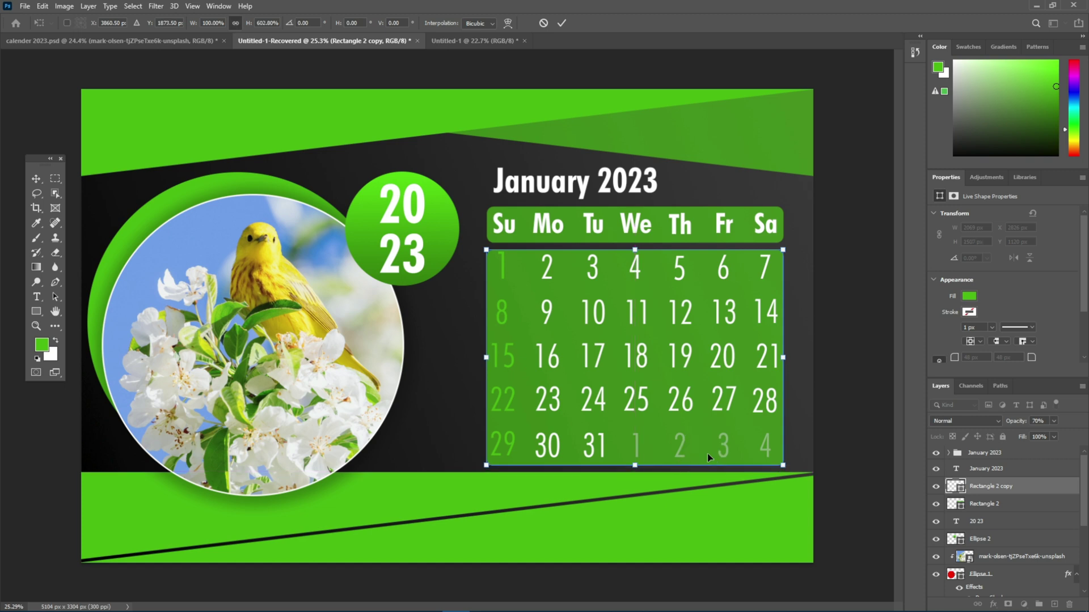
pyautogui.press('Return')
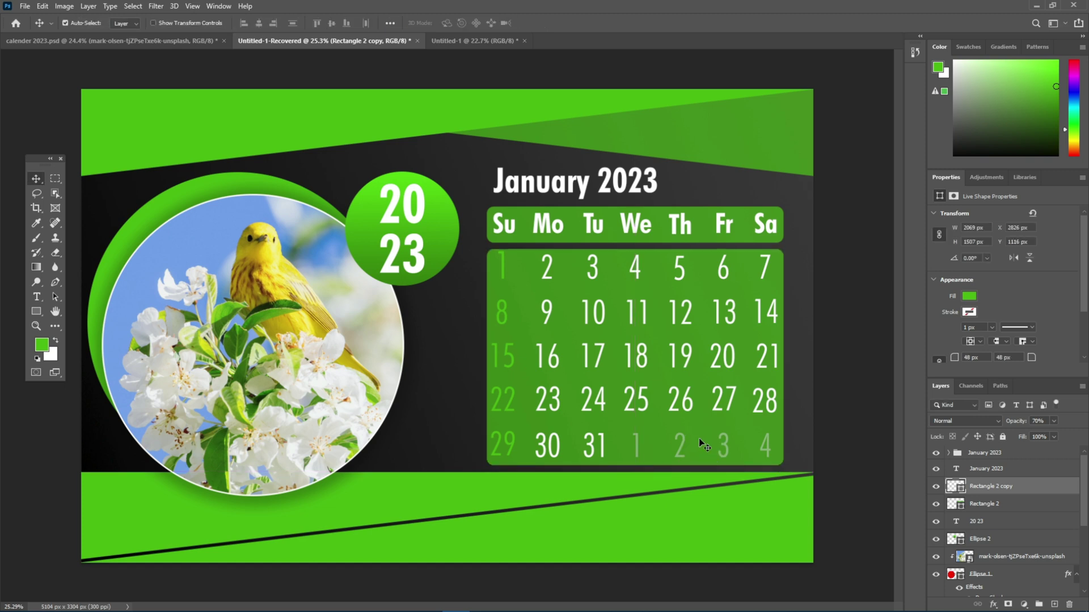
pyautogui.press('Up')
pyautogui.press('Up')
pyautogui.press('Up')
pyautogui.press('Up')
pyautogui.press('Up')
pyautogui.press('Up')
pyautogui.press('Up')
pyautogui.press('Up')
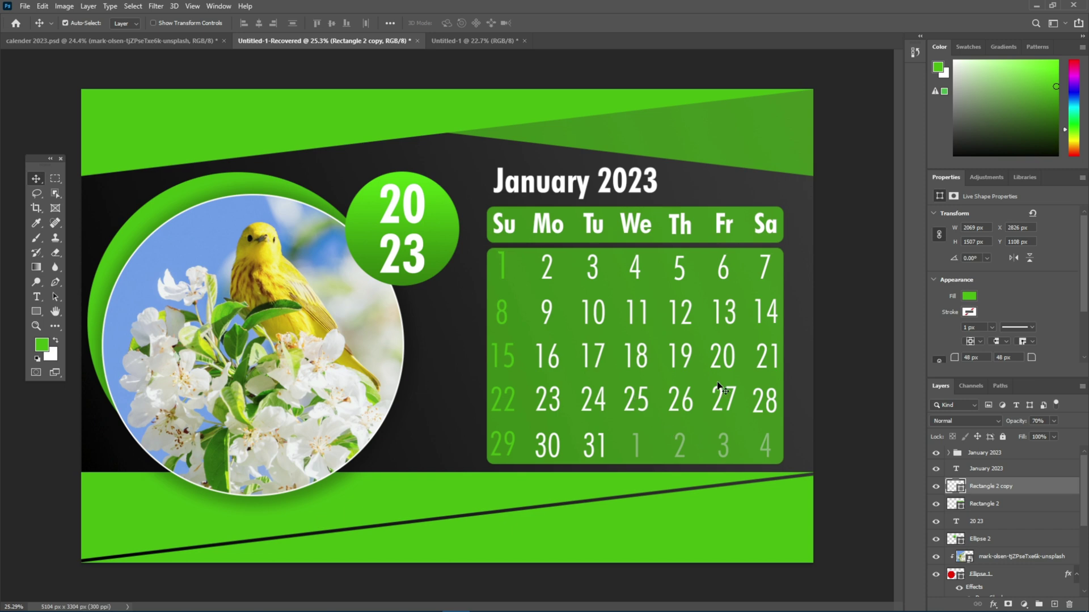
# Step: Set the fill colour of the rounded panel behind the dates to 5a5a5a
pyautogui.click(969, 296)
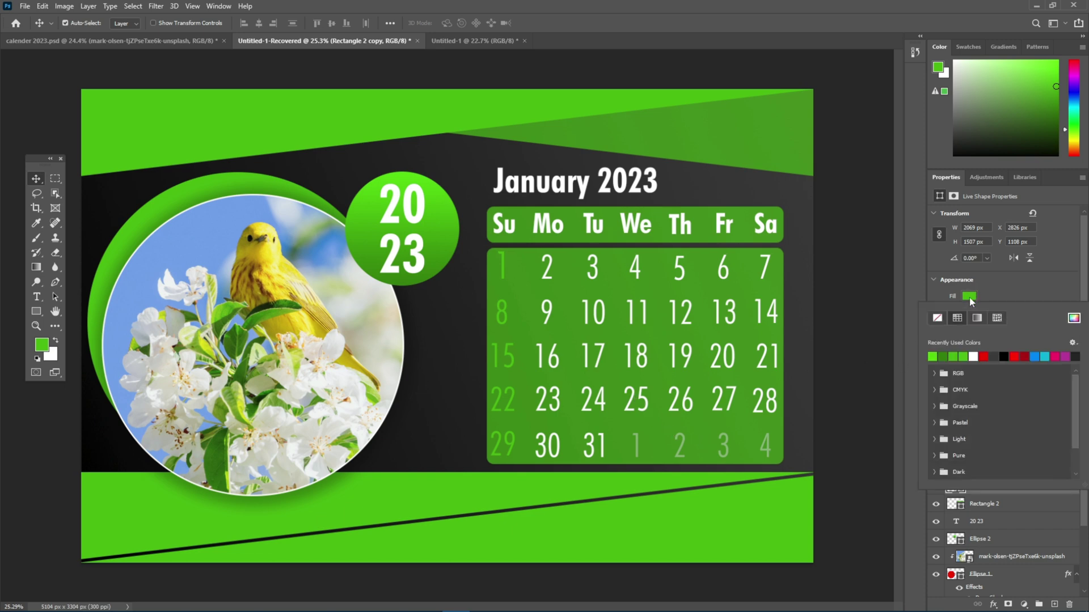
pyautogui.click(1073, 319)
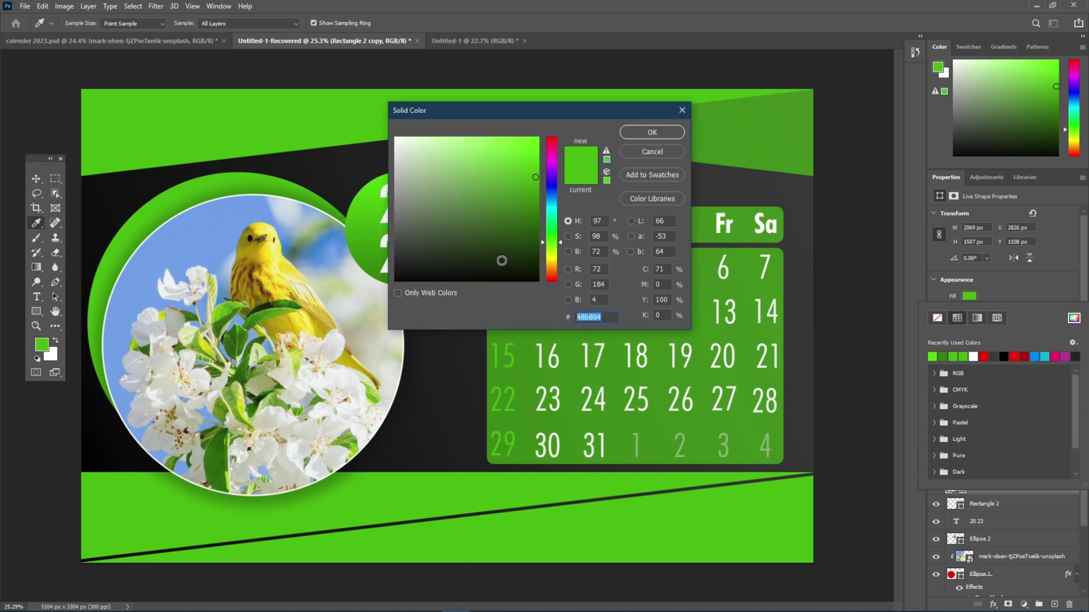
pyautogui.write('5a5')
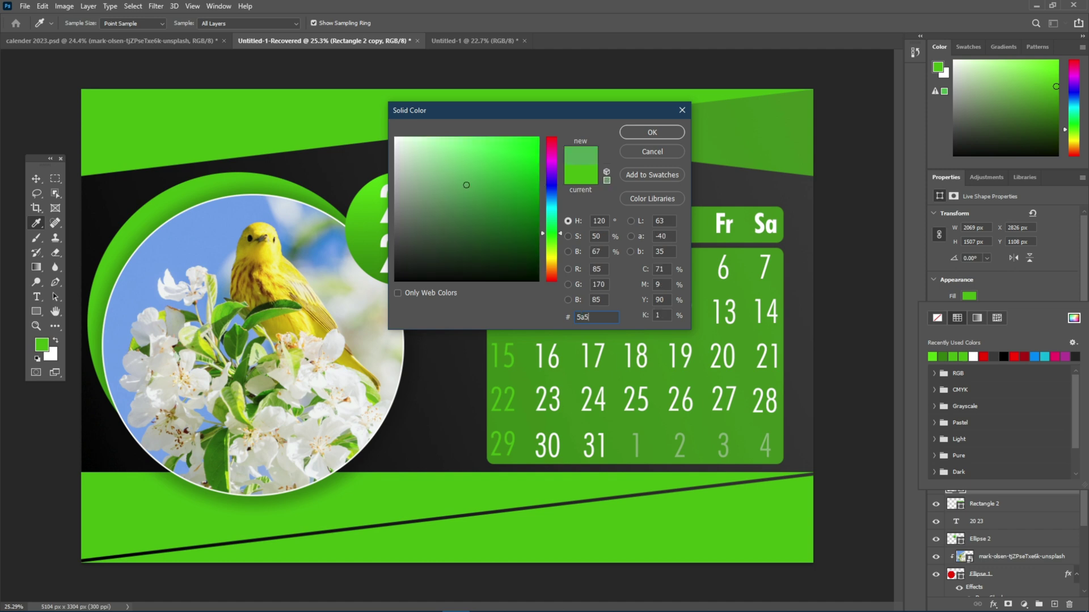
pyautogui.write('a5a')
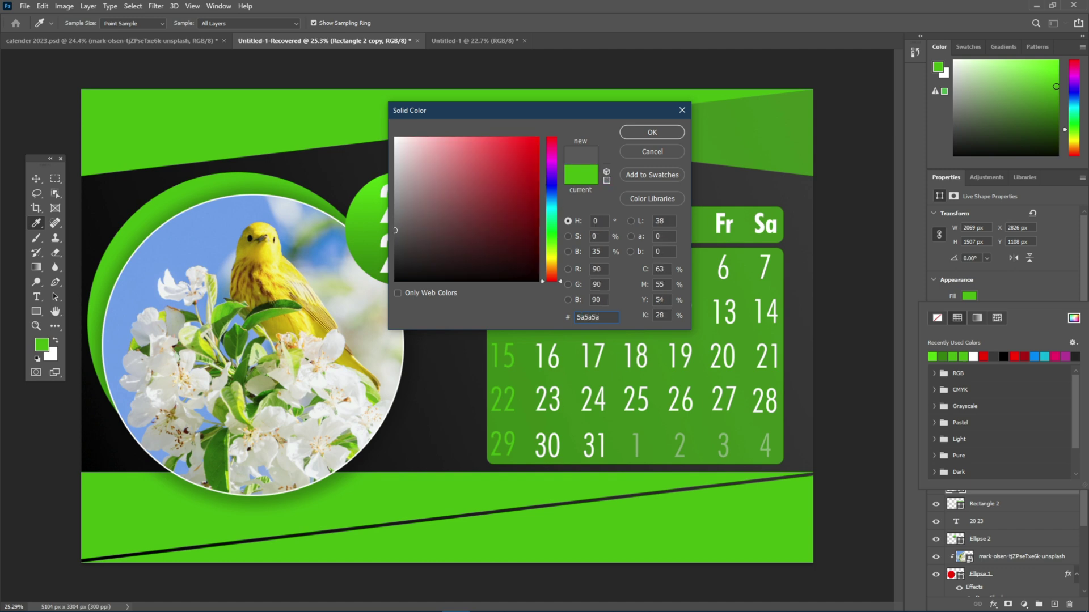
pyautogui.click(651, 132)
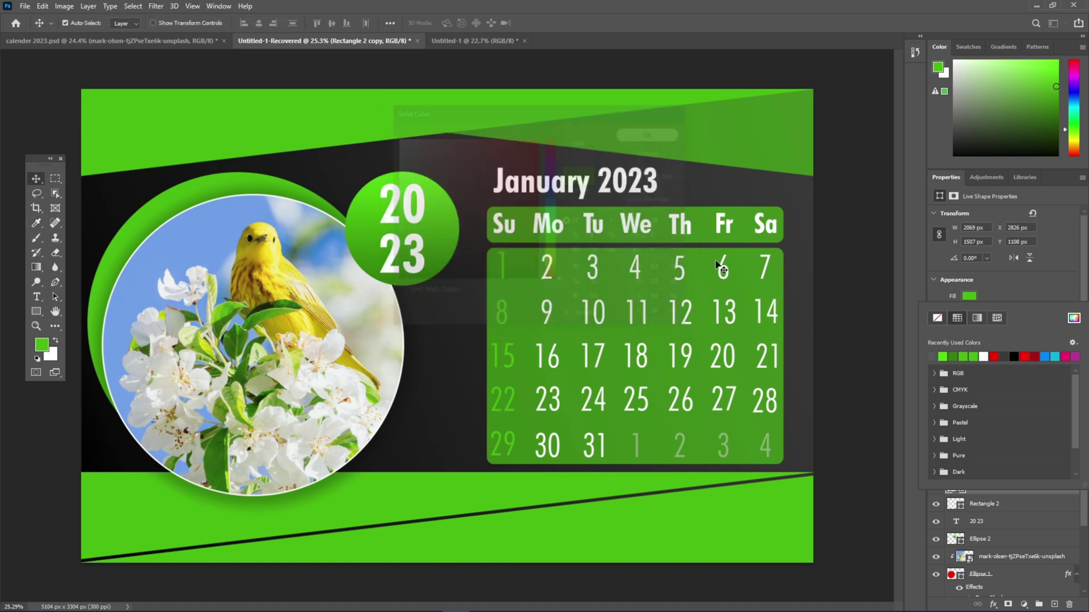
pyautogui.click(874, 329)
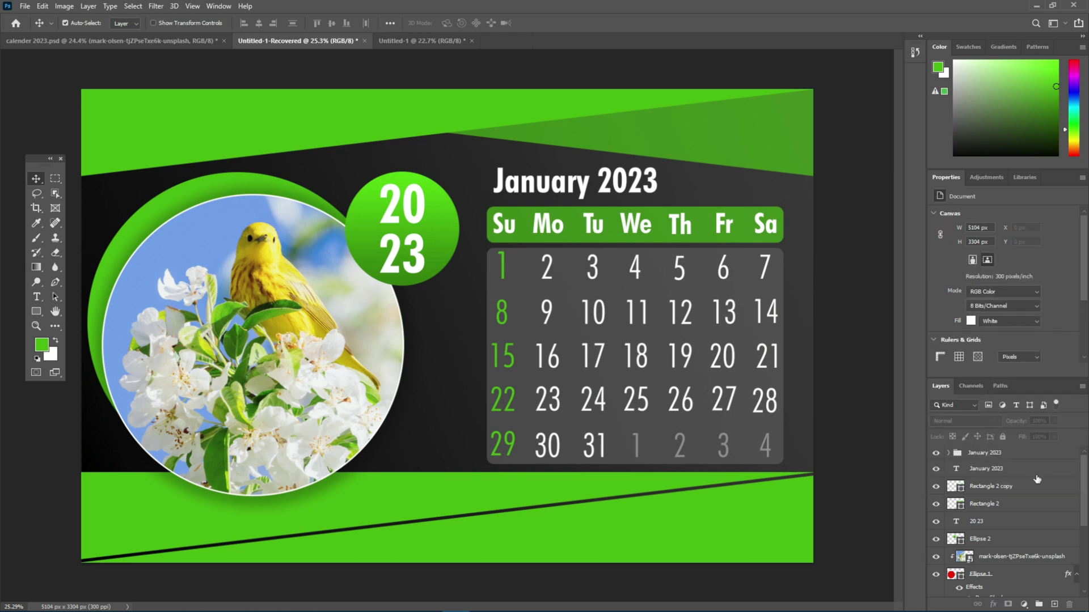
# Step: Copy the I con group from the Untitled-1 document into the calendar and centre it at about X 3611, Y 3153 px
pyautogui.click(781, 450)
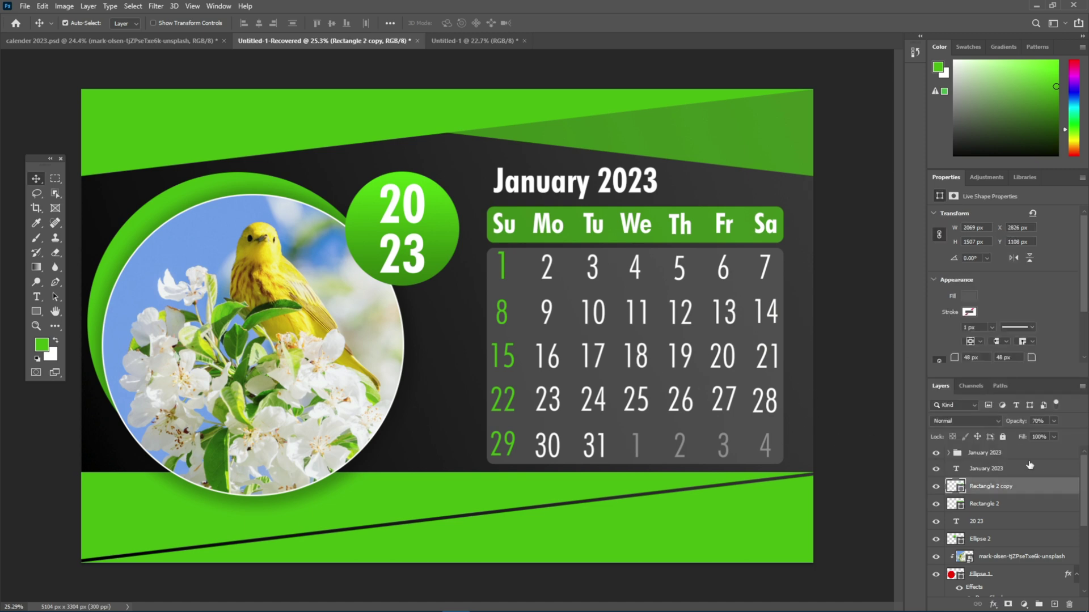
pyautogui.click(841, 380)
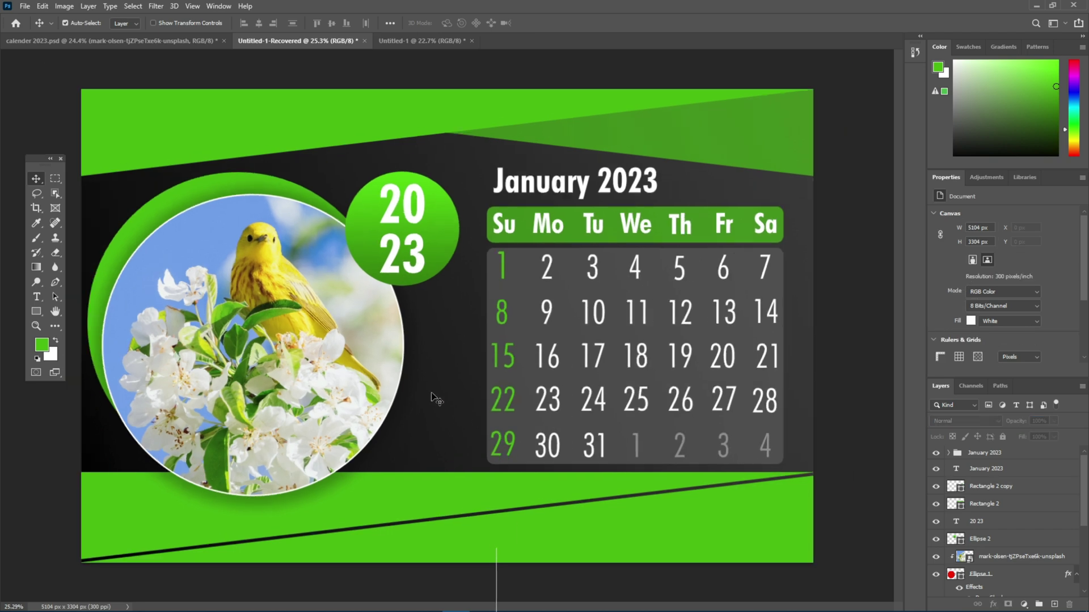
pyautogui.click(421, 40)
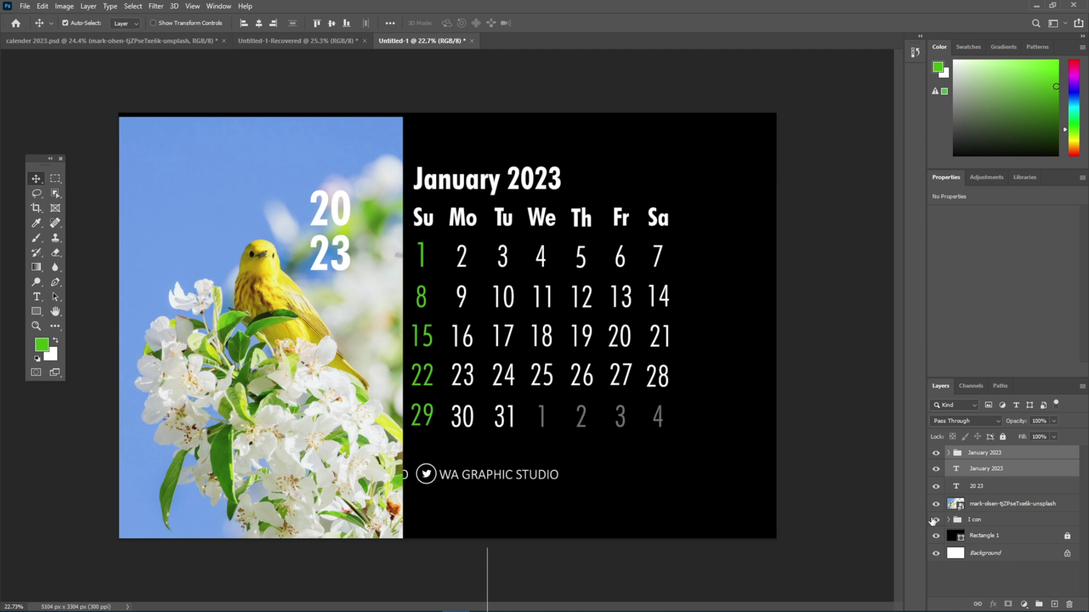
pyautogui.moveTo(998, 519); pyautogui.dragTo(627, 518)
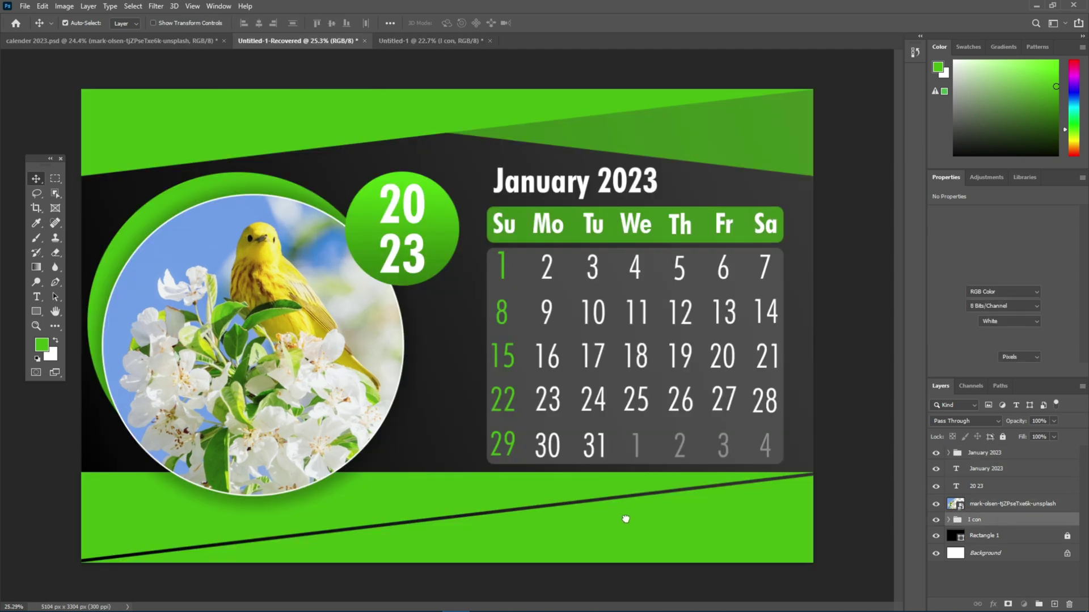
pyautogui.hotkey('ctrl', 't')
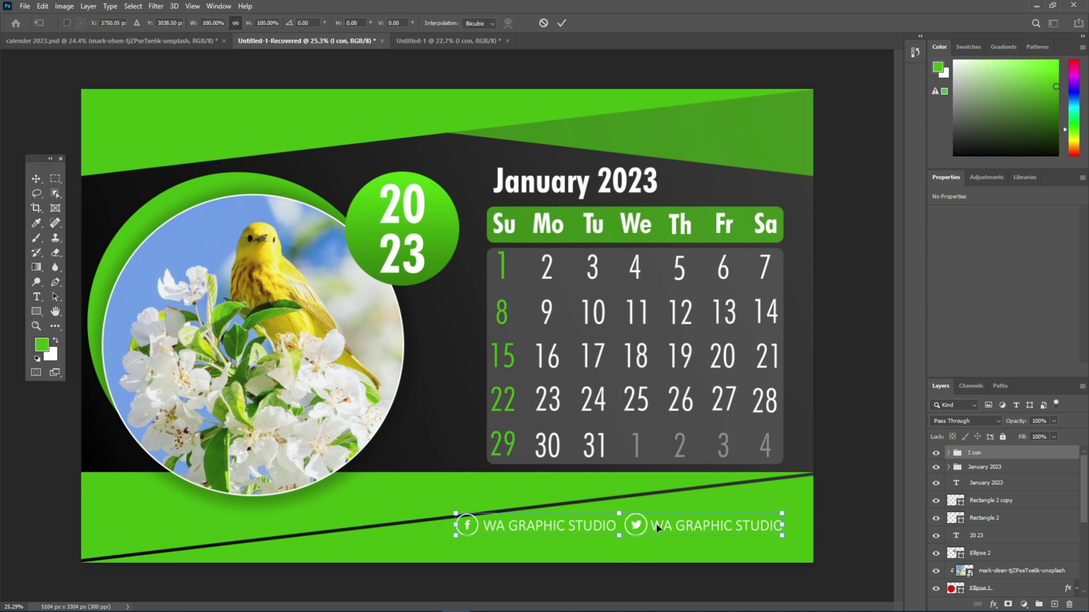
pyautogui.moveTo(678, 528); pyautogui.dragTo(659, 544)
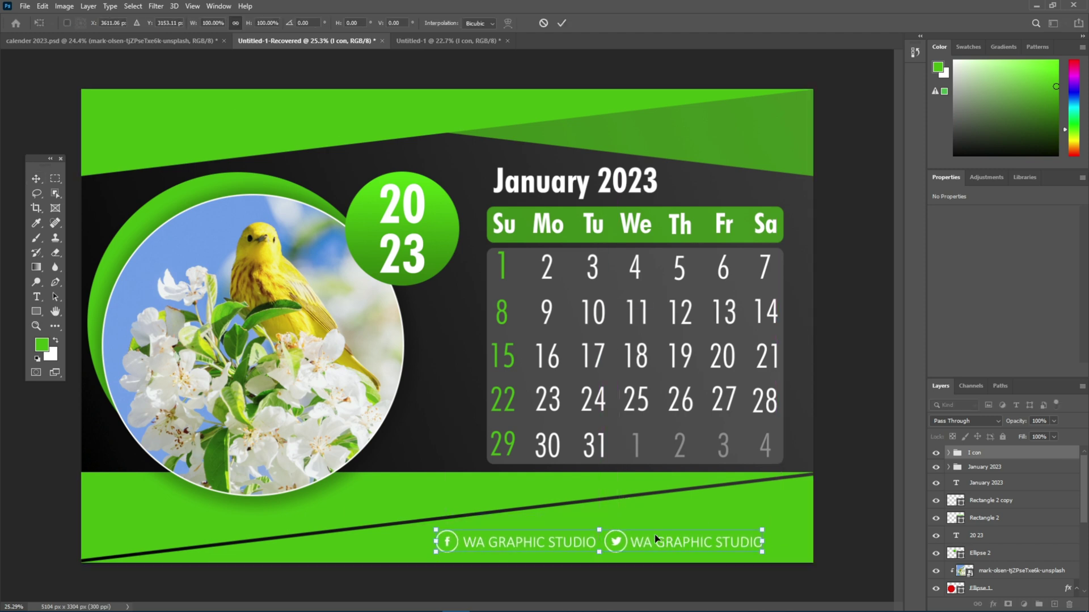
pyautogui.press('Return')
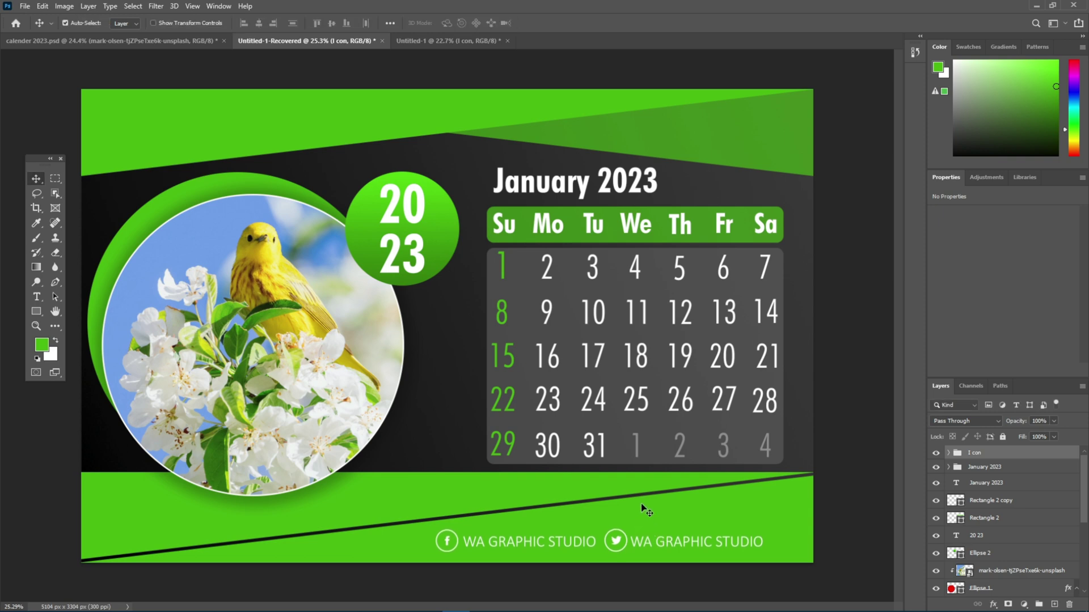
# Step: Draw a small square about 42 px wide above the bird photo with a lighter green fill and no stroke
pyautogui.click(36, 311)
pyautogui.moveTo(313, 152); pyautogui.dragTo(322, 170)
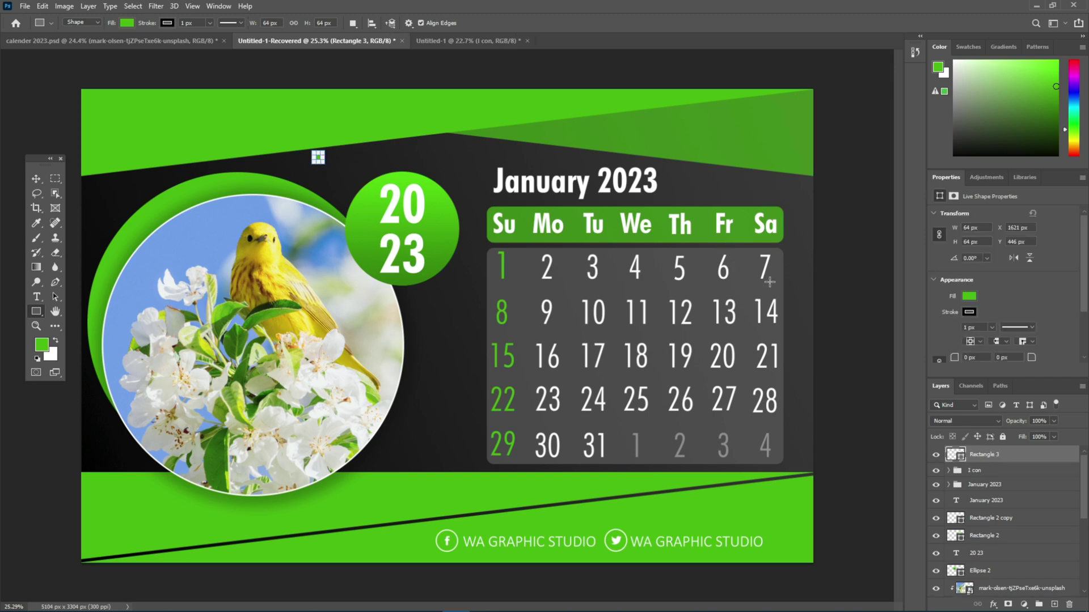
pyautogui.click(969, 296)
pyautogui.click(1073, 318)
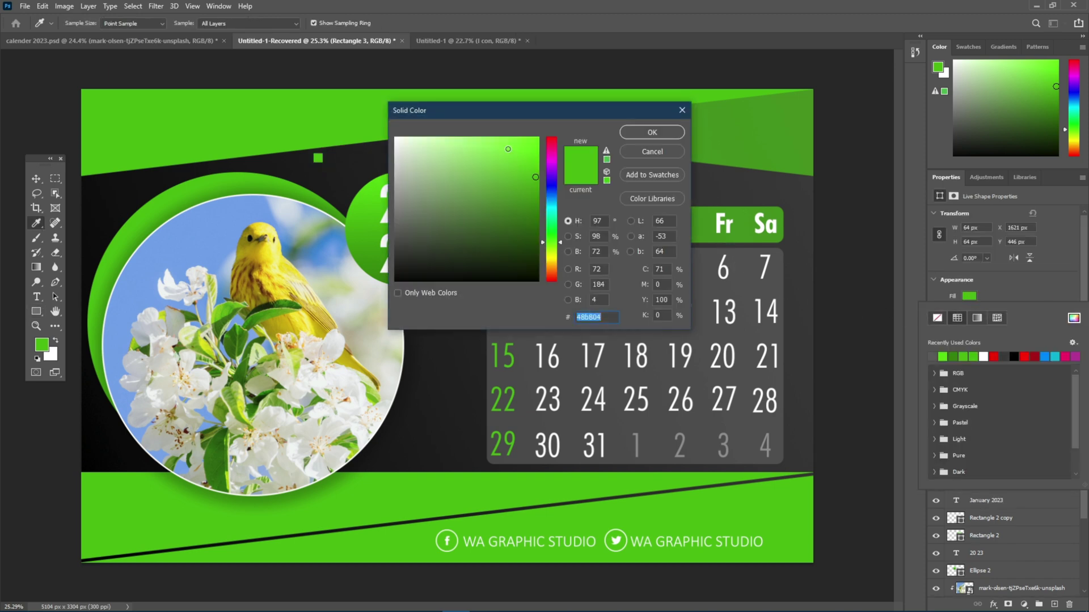
pyautogui.click(652, 132)
pyautogui.scroll(3, 301, 136)
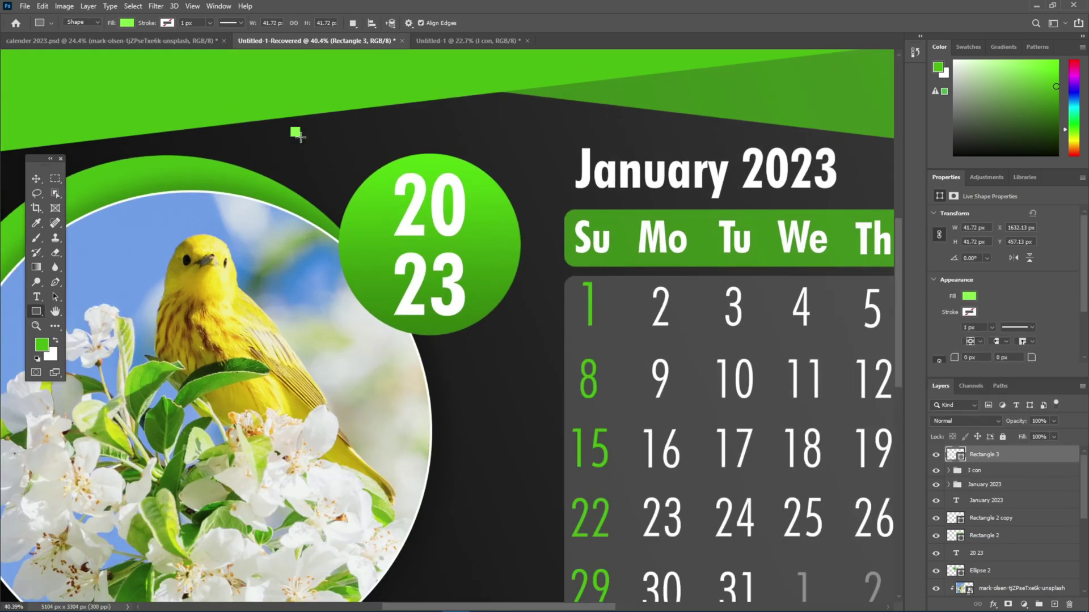
# Step: Stretch the square into a bar about 2527 px long, rotate it about -6.73° and place it just below the upper-left green wedge
pyautogui.press('v')
pyautogui.scroll(-1, 360, 230)
pyautogui.hotkey('ctrl', 't')
pyautogui.moveTo(296, 141); pyautogui.dragTo(3, 148)
pyautogui.scroll(-3, 156, 169)
pyautogui.moveTo(312, 142); pyautogui.dragTo(480, 130)
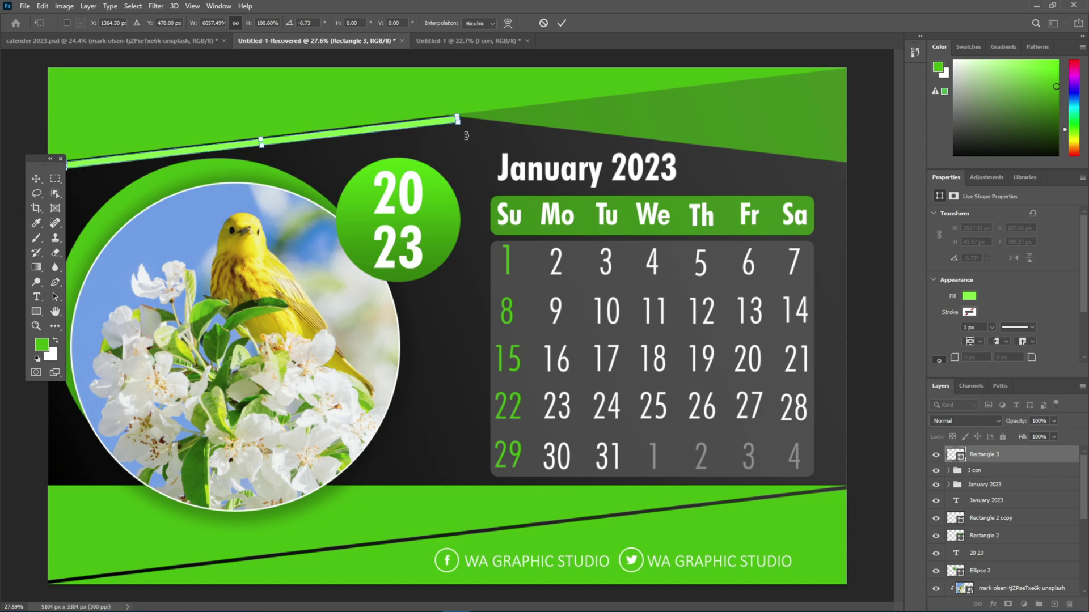
pyautogui.press('Return')
pyautogui.scroll(-1, 339, 181)
pyautogui.click(141, 181)
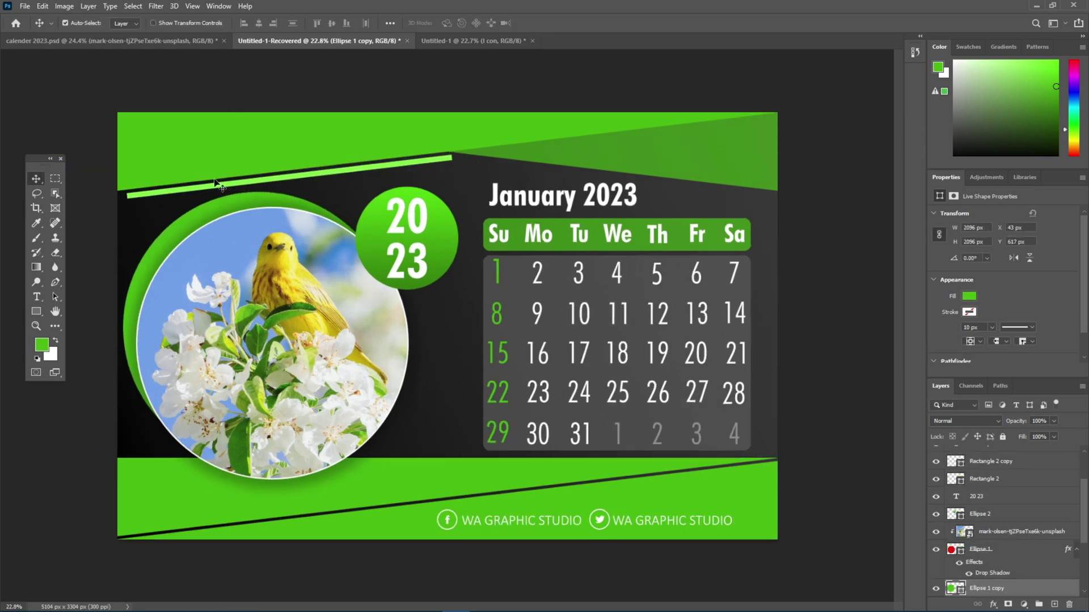
pyautogui.moveTo(242, 187); pyautogui.dragTo(239, 188)
# Step: Add a layer mask to the light green bar and fade out its left end with a black-to-transparent gradient
pyautogui.click(1007, 604)
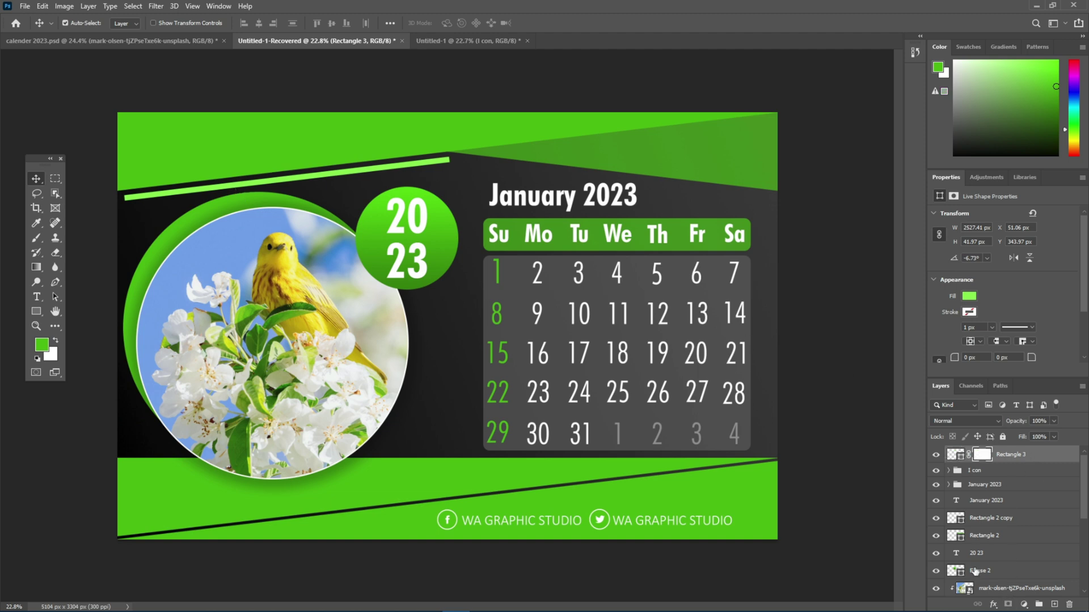
pyautogui.press('d')
pyautogui.click(36, 267)
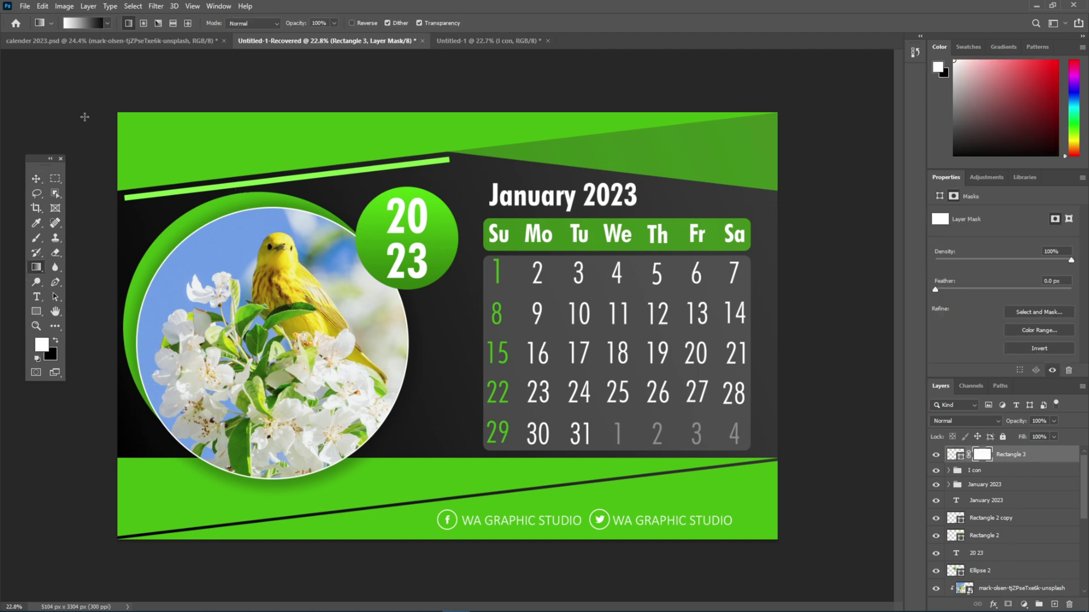
pyautogui.press('x')
pyautogui.click(85, 24)
pyautogui.doubleClick(640, 148)
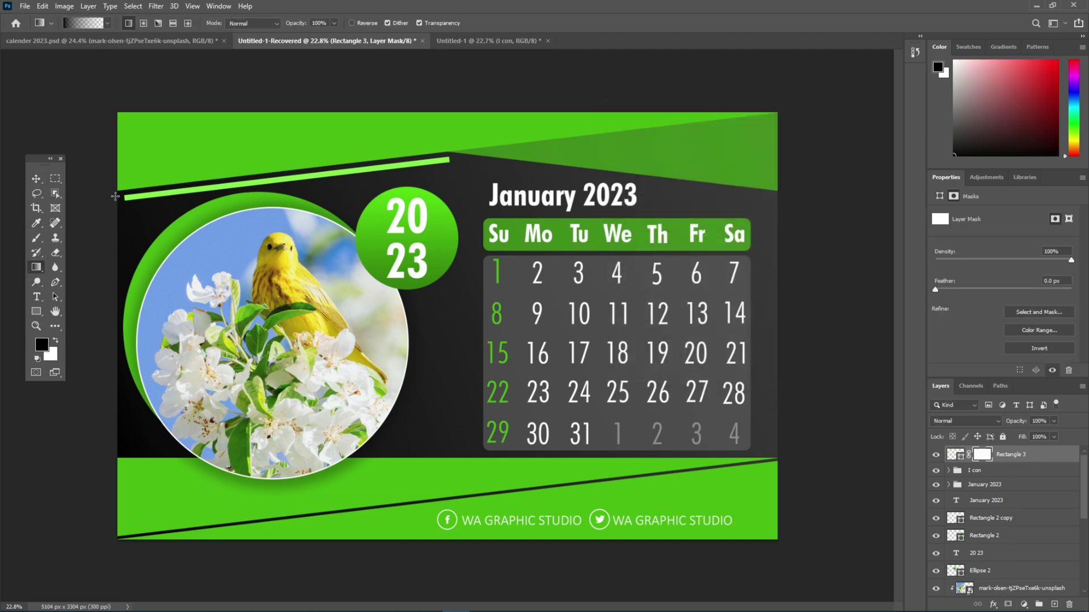
pyautogui.moveTo(115, 196); pyautogui.dragTo(266, 183)
pyautogui.hotkey('ctrl', 'z')
pyautogui.hotkey('ctrl', 'z')
pyautogui.moveTo(111, 196); pyautogui.dragTo(287, 180)
# Step: Duplicate the faded bar, rotate the copy to about 74.88° and place it across the canvas's right edge beside the date panel
pyautogui.click(37, 178)
pyautogui.scroll(-2, 393, 198)
pyautogui.moveTo(390, 197); pyautogui.dragTo(834, 321)
pyautogui.hotkey('ctrl', 't')
pyautogui.moveTo(850, 368); pyautogui.dragTo(672, 487)
pyautogui.moveTo(707, 318); pyautogui.dragTo(736, 402)
pyautogui.press('Return')
pyautogui.click(785, 319)
pyautogui.click(714, 322)
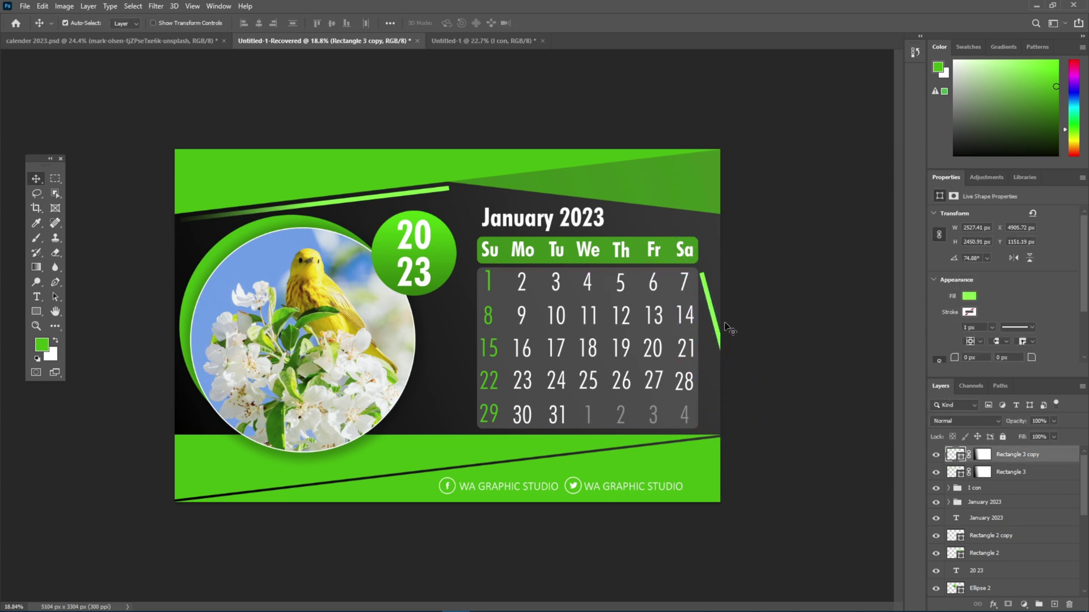
pyautogui.hotkey('ctrl', 't')
pyautogui.moveTo(738, 364)
pyautogui.mouseDown()
pyautogui.moveTo(610, 166)
pyautogui.moveTo(744, 352)
pyautogui.mouseUp()
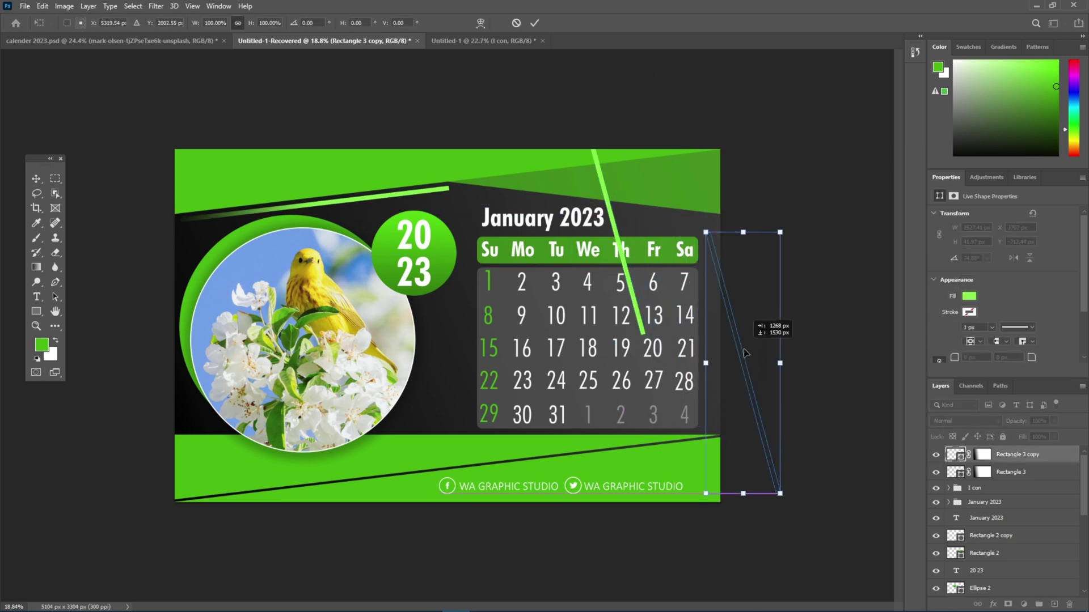
pyautogui.press('Return')
# Step: Replace the copied bar's layer mask with a fresh one and fade out the bar's upper end using black-to-transparent gradients
pyautogui.moveTo(982, 454); pyautogui.dragTo(405, 203)
pyautogui.press('g')
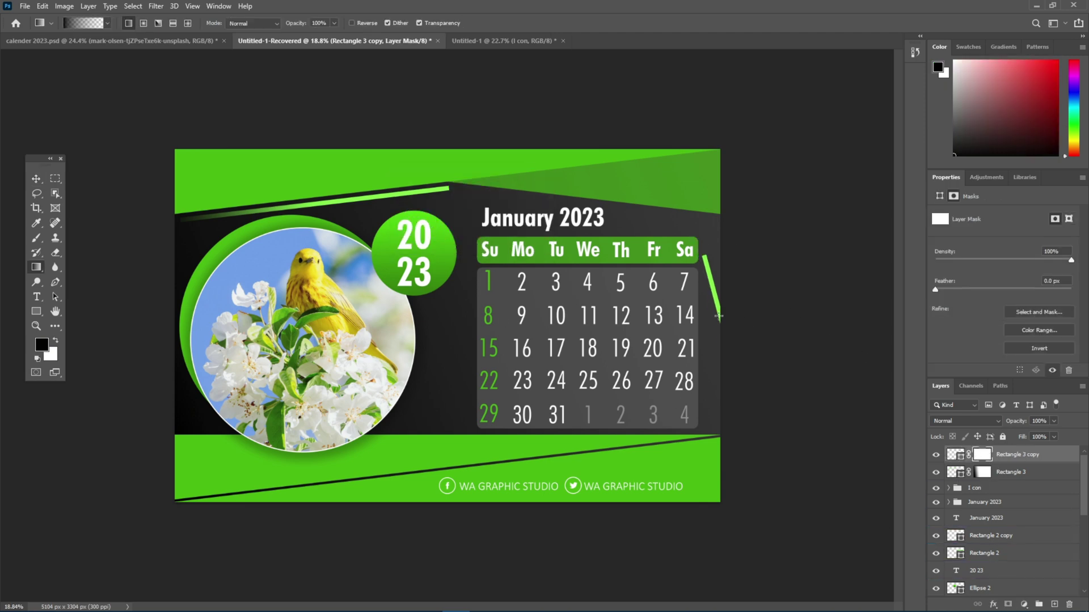
pyautogui.moveTo(718, 315); pyautogui.dragTo(703, 248)
pyautogui.moveTo(671, 199); pyautogui.dragTo(737, 365)
pyautogui.press('v')
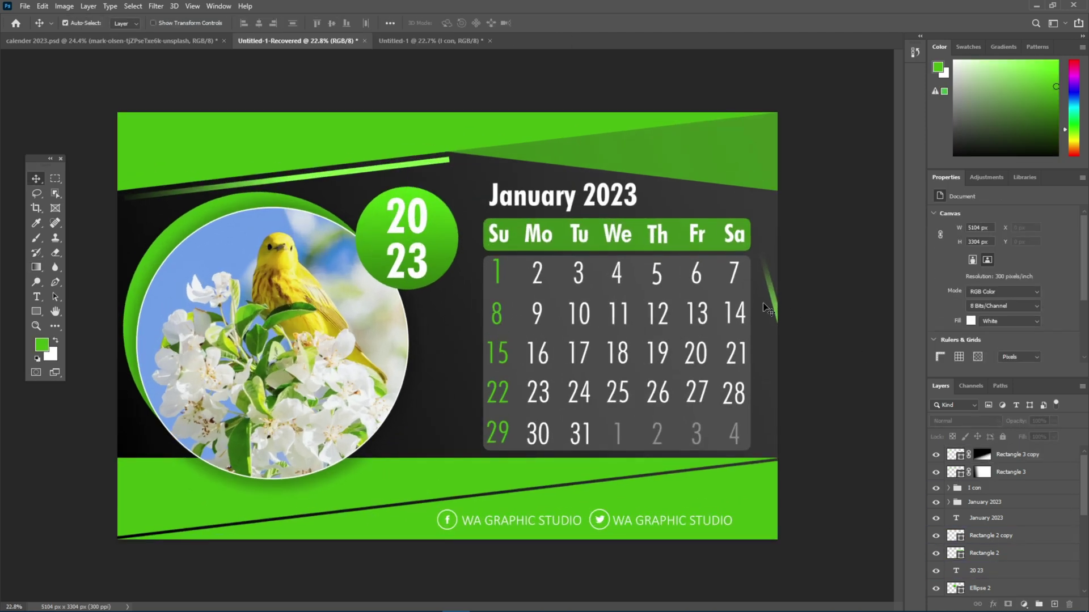
# Step: Move the faded bar beside the date panel to about X 4890, Y 1068 px
pyautogui.moveTo(766, 308); pyautogui.dragTo(772, 312)
pyautogui.click(841, 328)
pyautogui.scroll(-2, 620, 429)
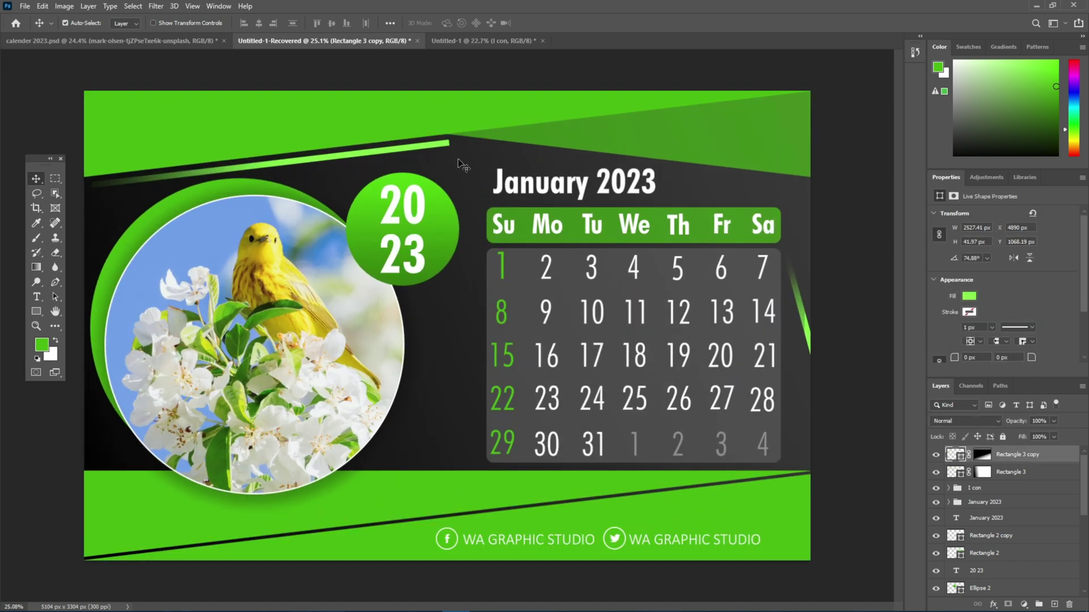
pyautogui.scroll(1, 460, 163)
pyautogui.scroll(-1, 461, 164)
# Step: Open the mockup file calender 2023 g and open the contents of its Page 01 smart object for editing
pyautogui.click(24, 6)
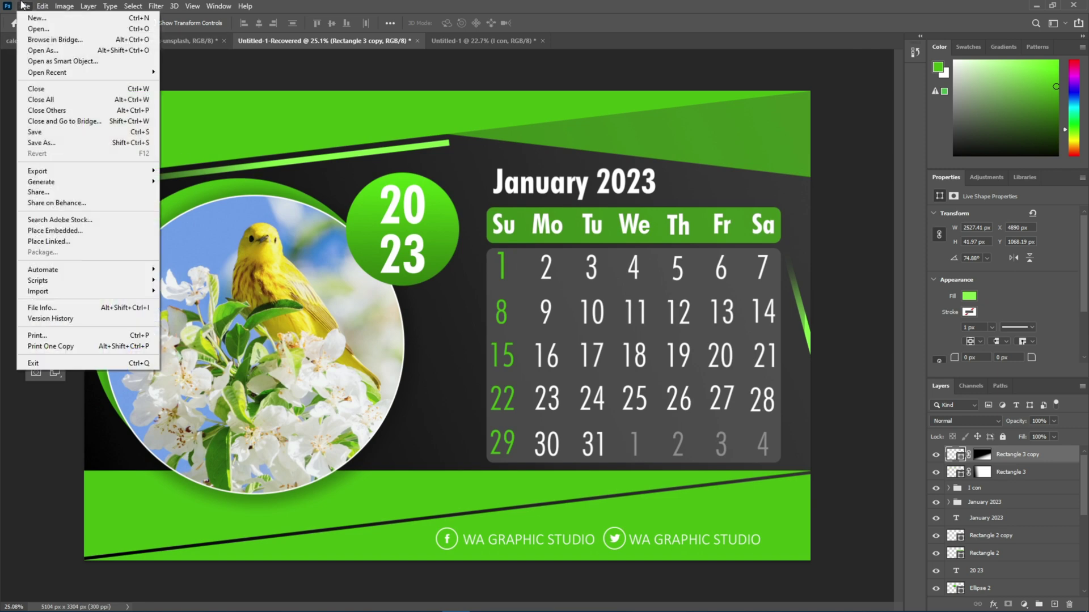
pyautogui.click(35, 29)
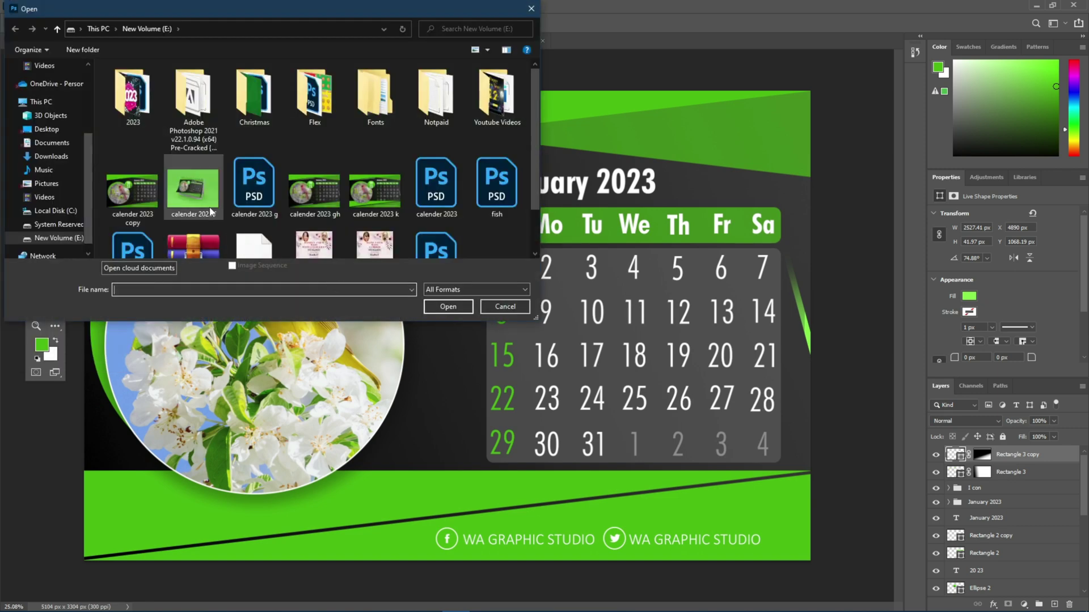
pyautogui.scroll(-1, 211, 212)
pyautogui.click(257, 118)
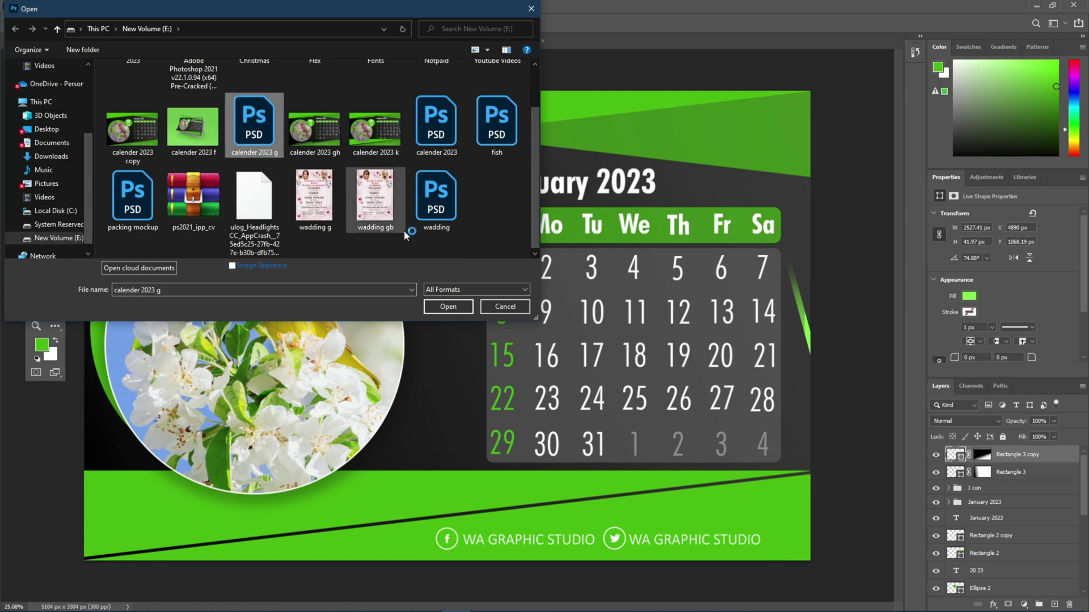
pyautogui.click(448, 307)
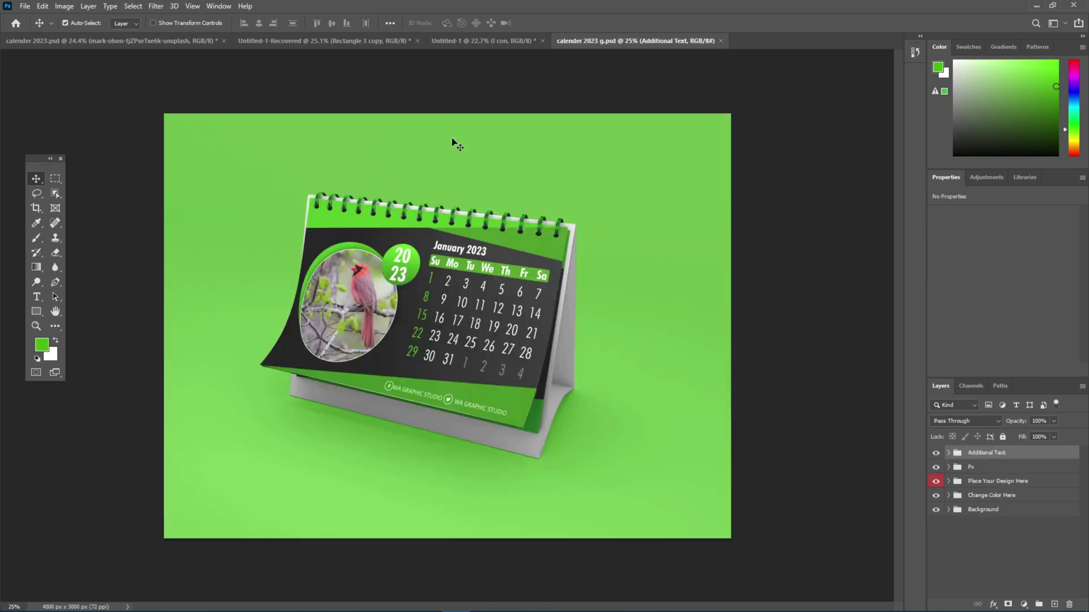
pyautogui.click(948, 481)
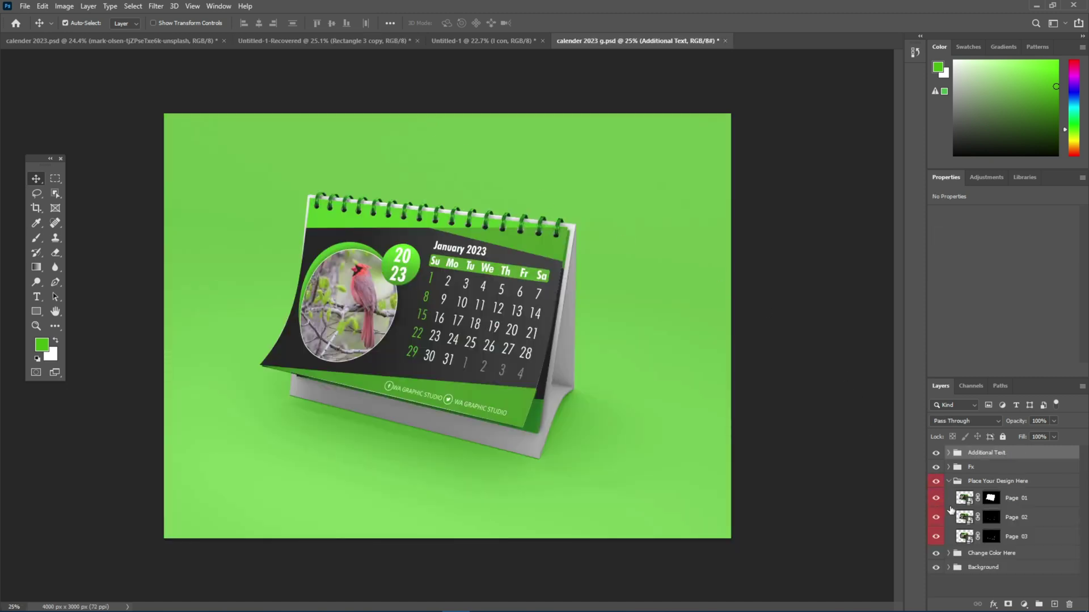
pyautogui.click(971, 506)
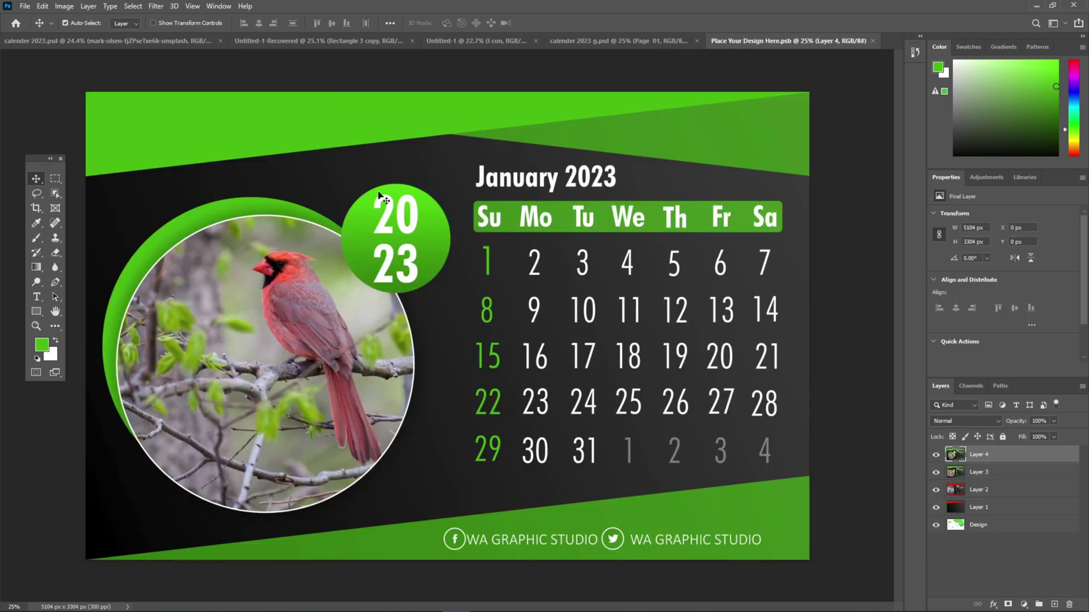
# Step: Stamp all visible layers of Untitled-1-Recovered into a new layer and copy that layer into Place Your Design Here.psb
pyautogui.click(359, 41)
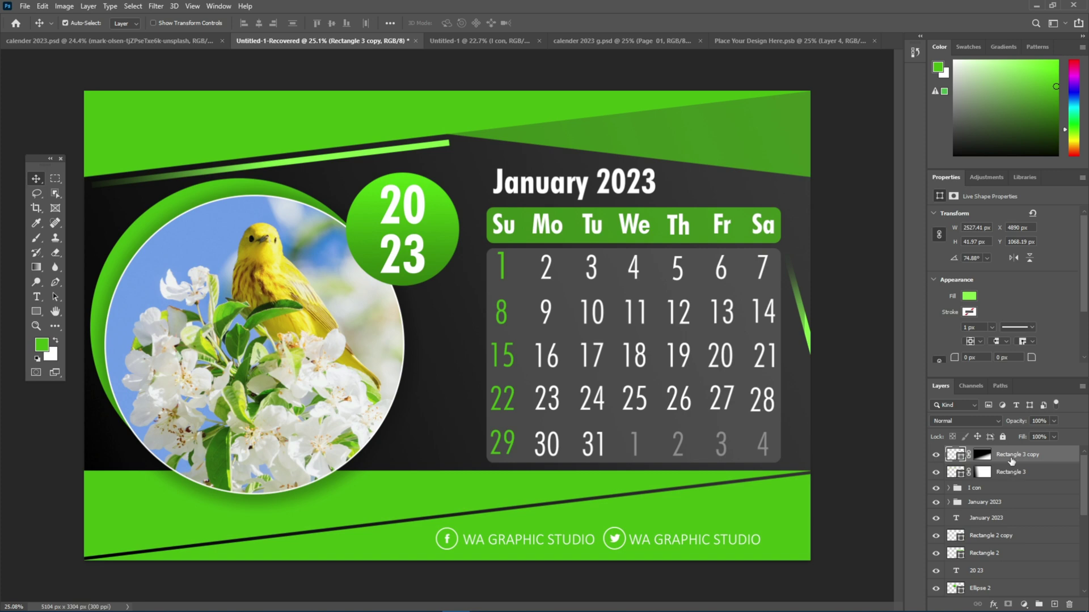
pyautogui.hotkey('ctrl', 'shift', 'alt', 'e')
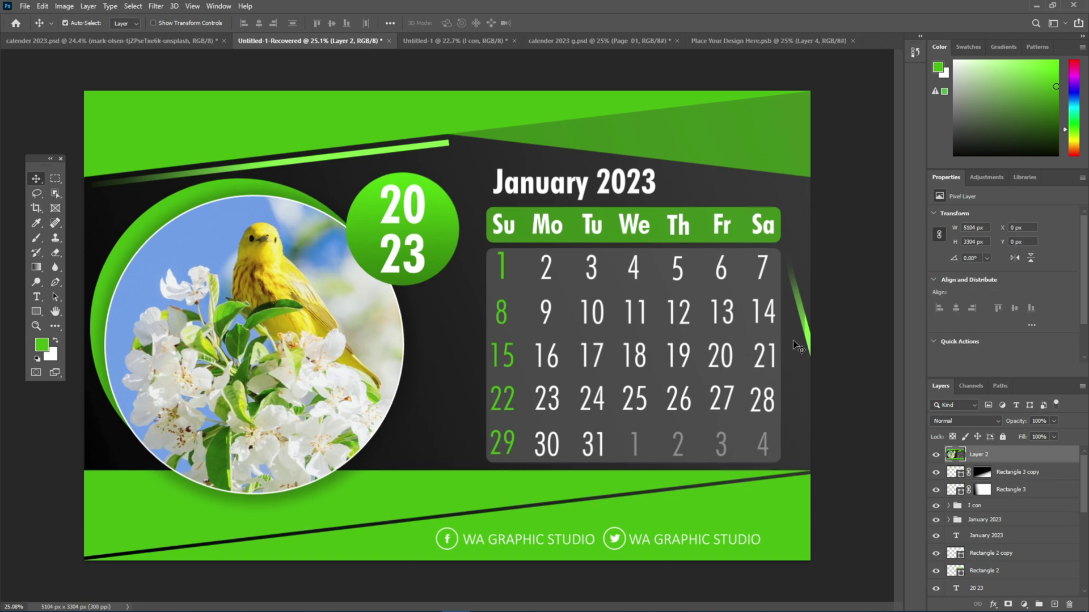
pyautogui.moveTo(481, 282); pyautogui.dragTo(404, 286)
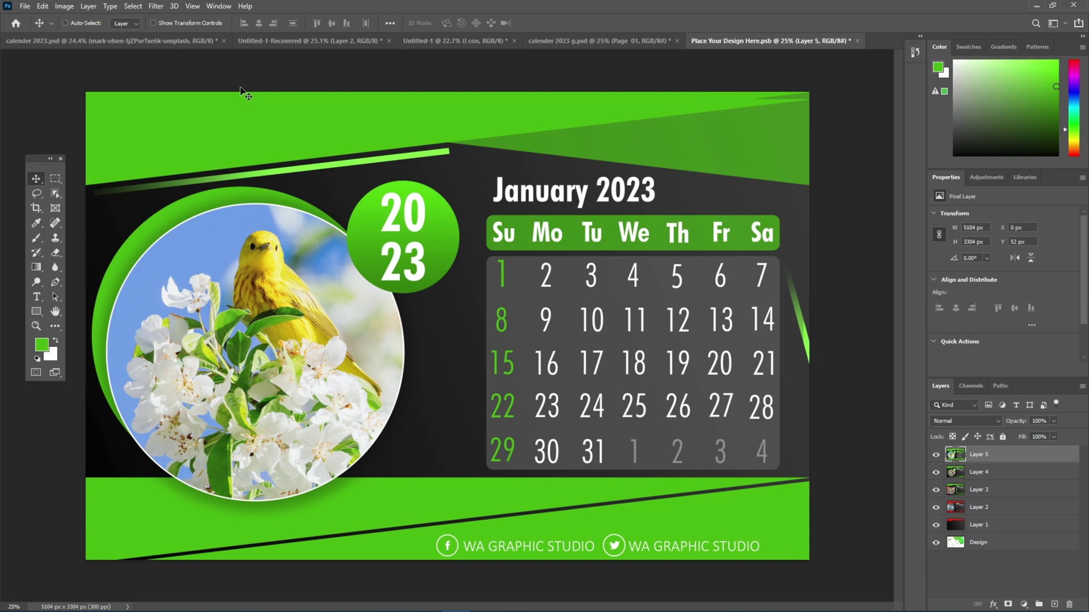
# Step: Centre the copied calendar layer vertically on the canvas, and save and close Place Your Design Here.psb
pyautogui.hotkey('ctrl', 'a')
pyautogui.click(331, 24)
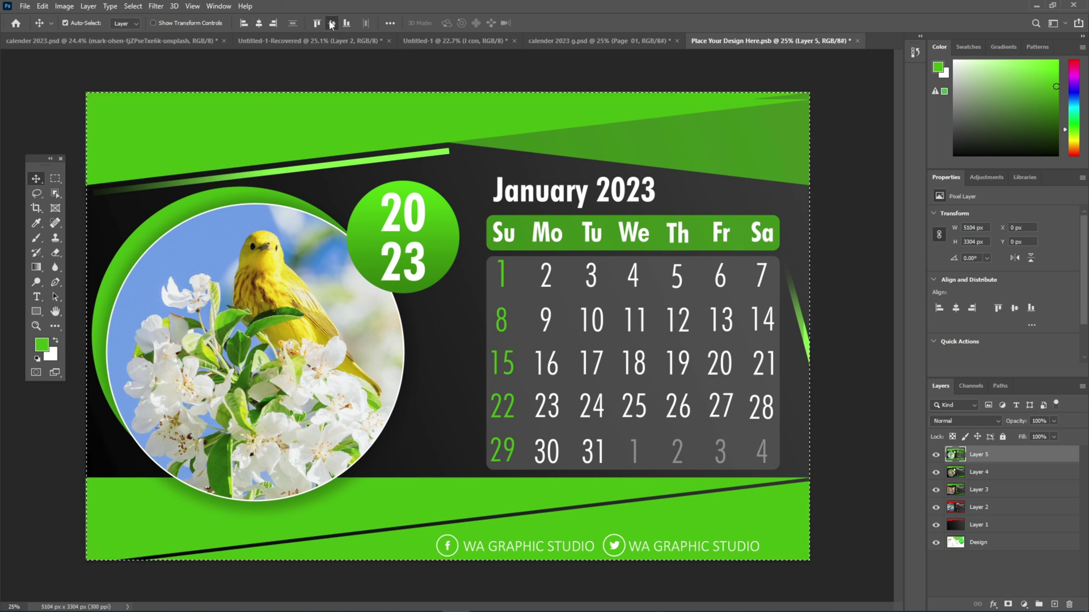
pyautogui.hotkey('ctrl', 'd')
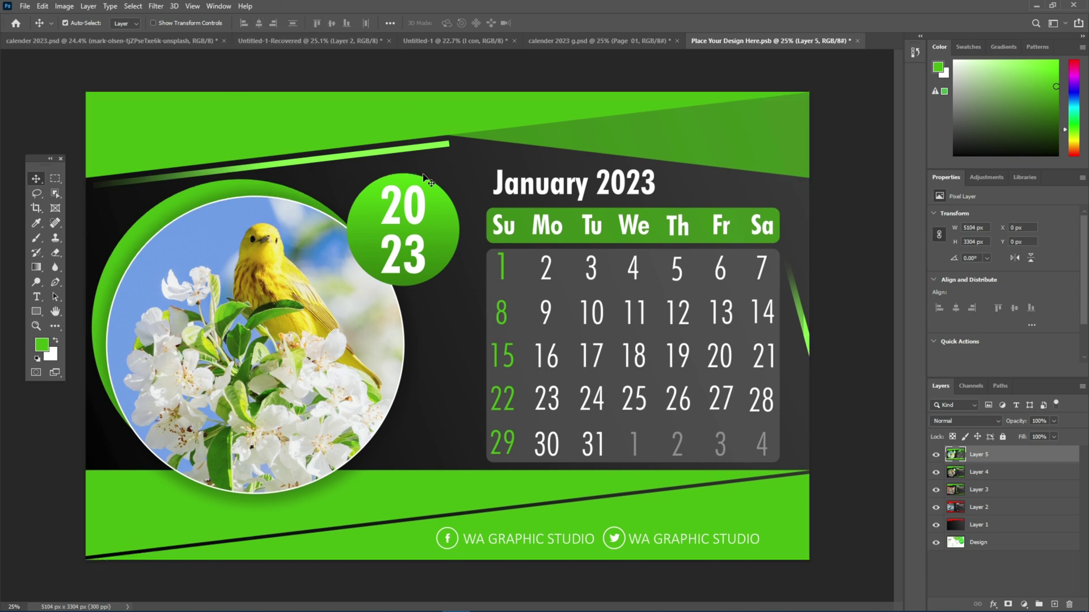
pyautogui.hotkey('ctrl', 's')
pyautogui.click(858, 42)
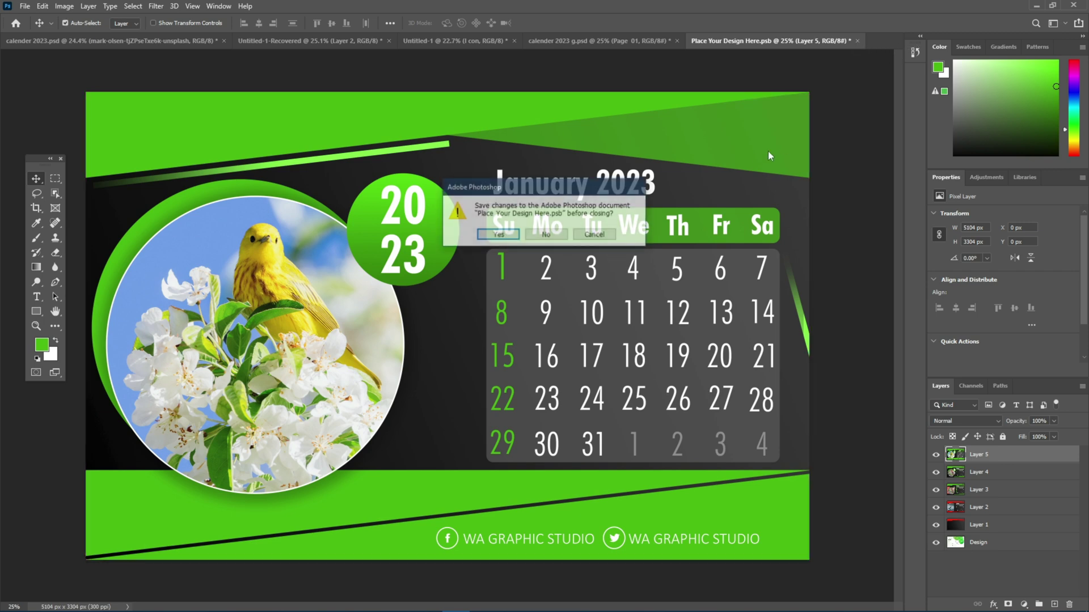
pyautogui.click(497, 239)
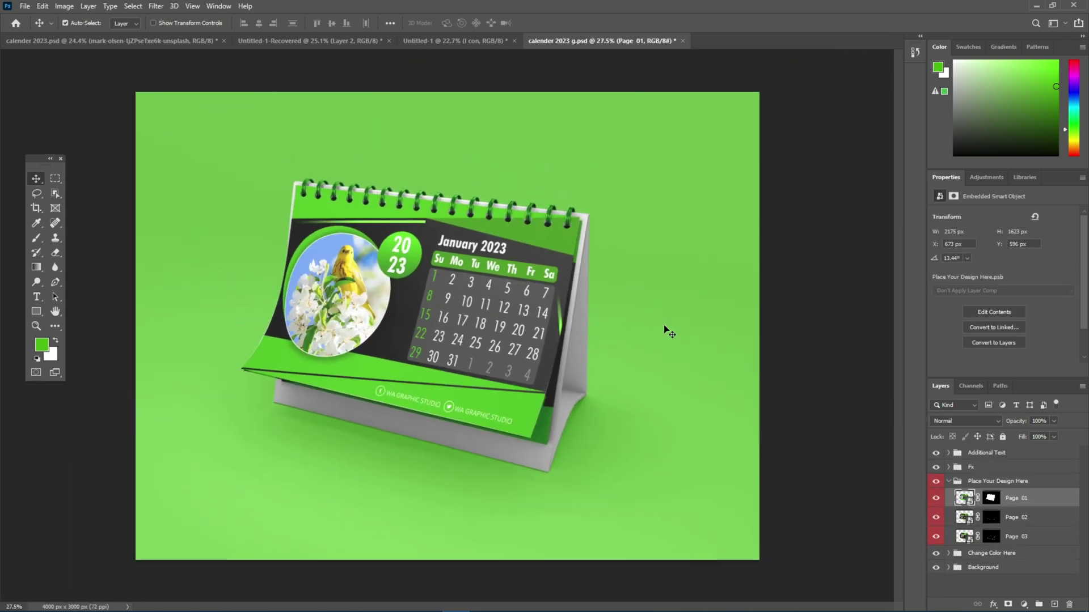
# Step: Set the mockup background's Color fill layer to grey 808080
pyautogui.click(669, 332)
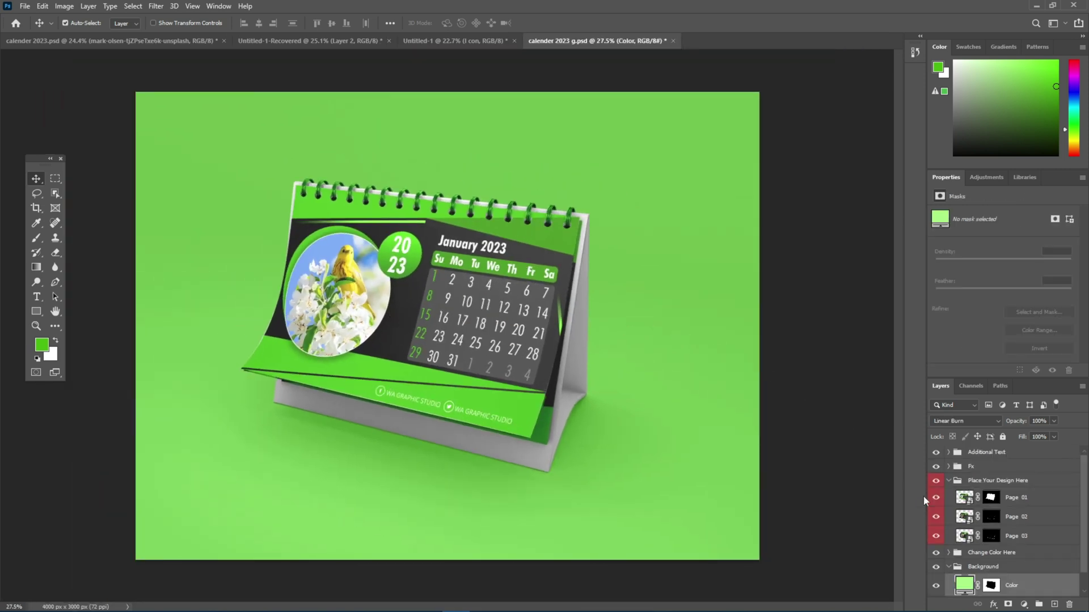
pyautogui.doubleClick(966, 587)
pyautogui.moveTo(437, 209); pyautogui.dragTo(392, 207)
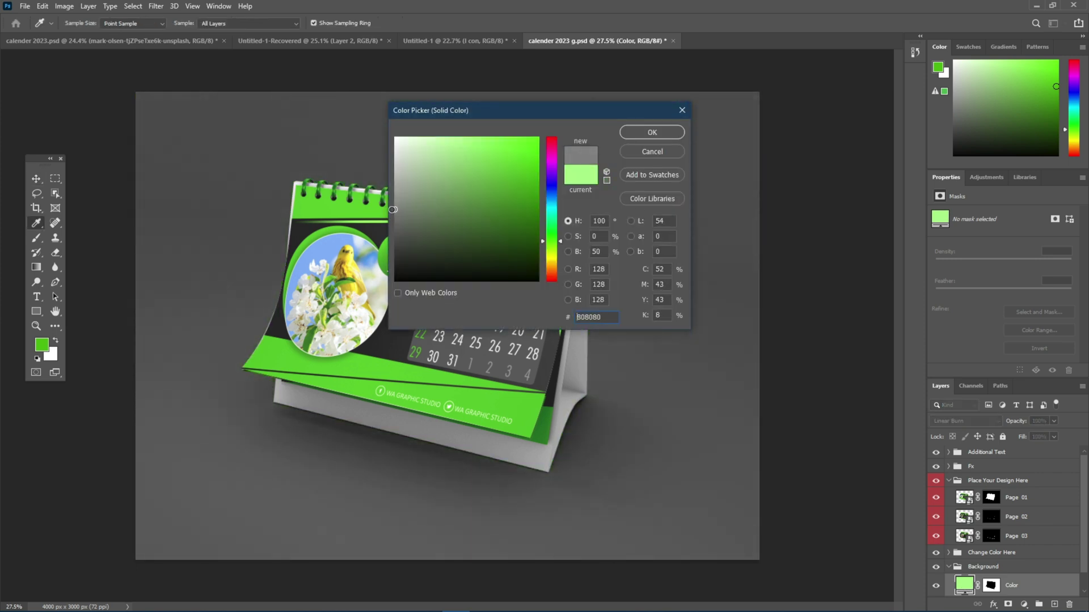
pyautogui.click(661, 132)
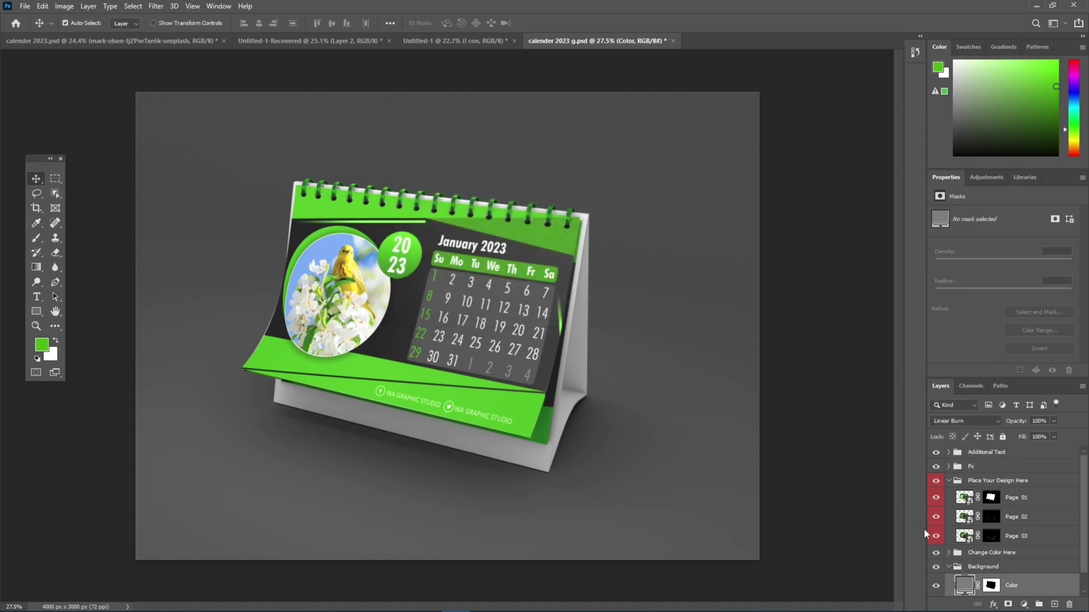